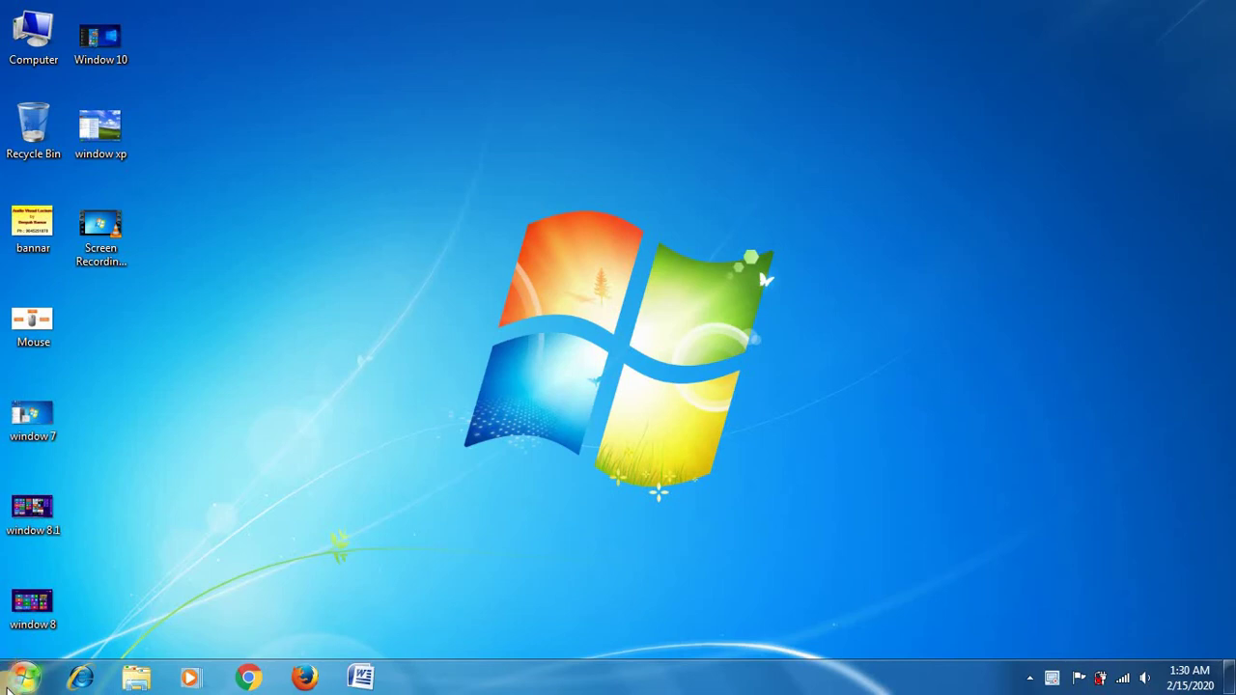
Step: Launch Paint from Start > All Programs > Accessories to get a blank untitled canvas
click(8, 684)
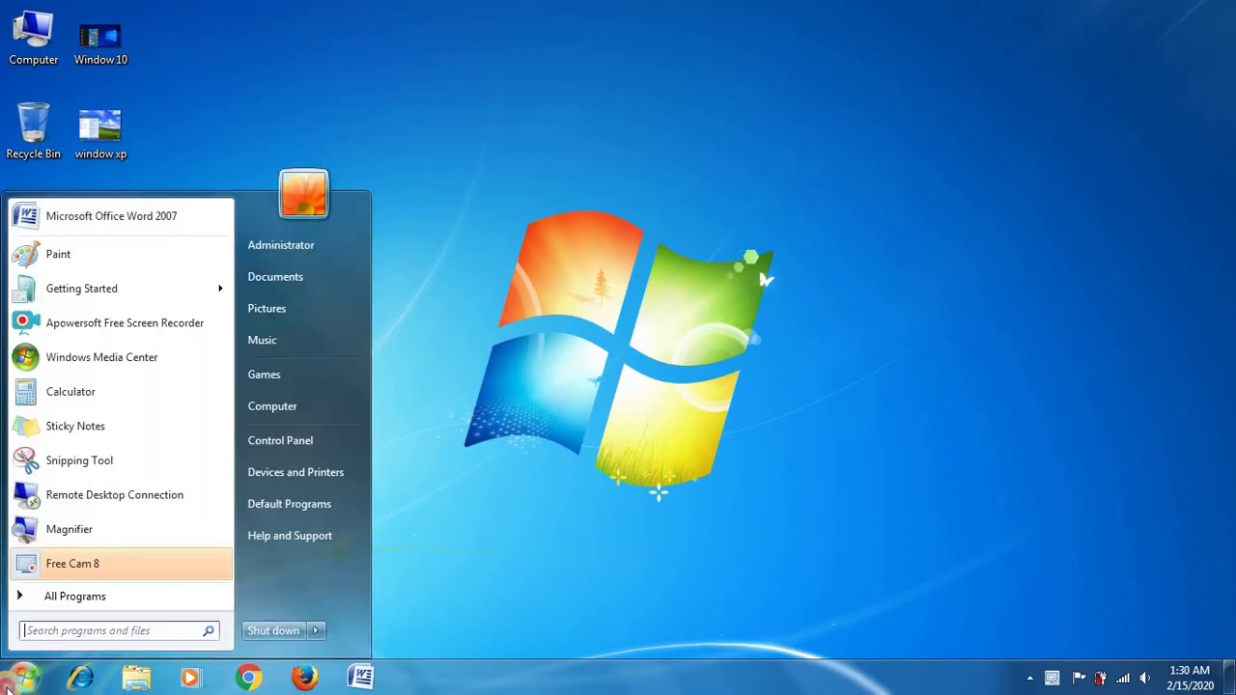
click(68, 600)
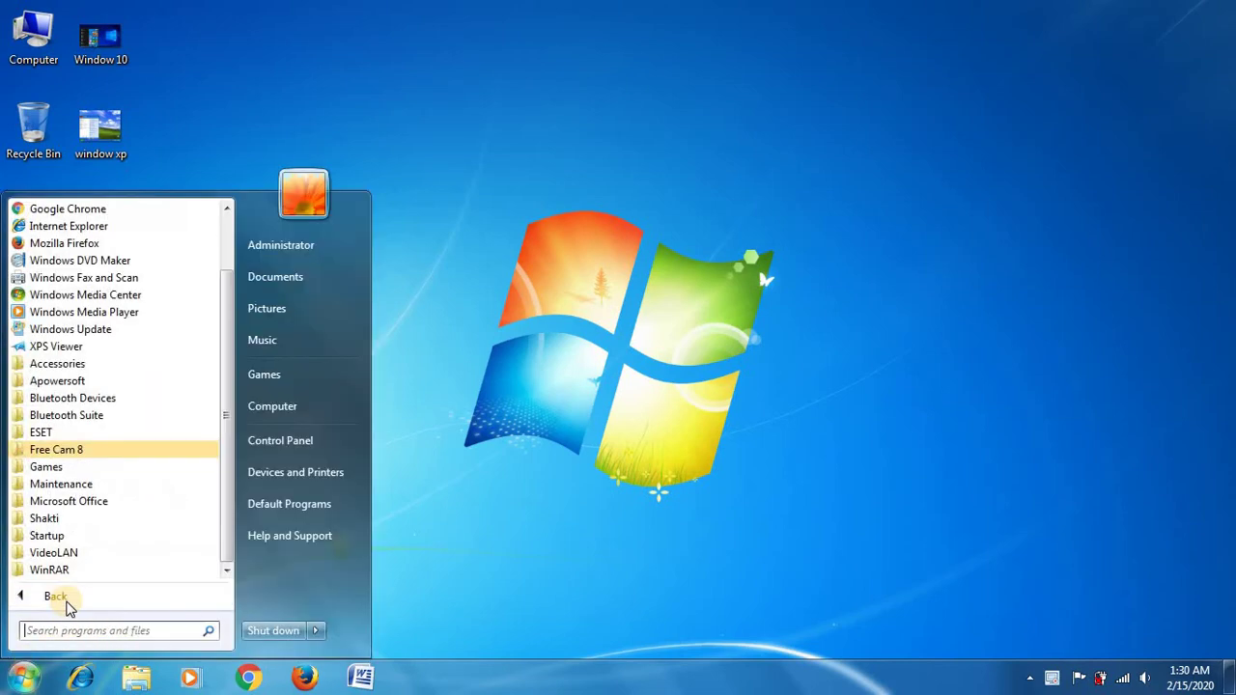
click(70, 364)
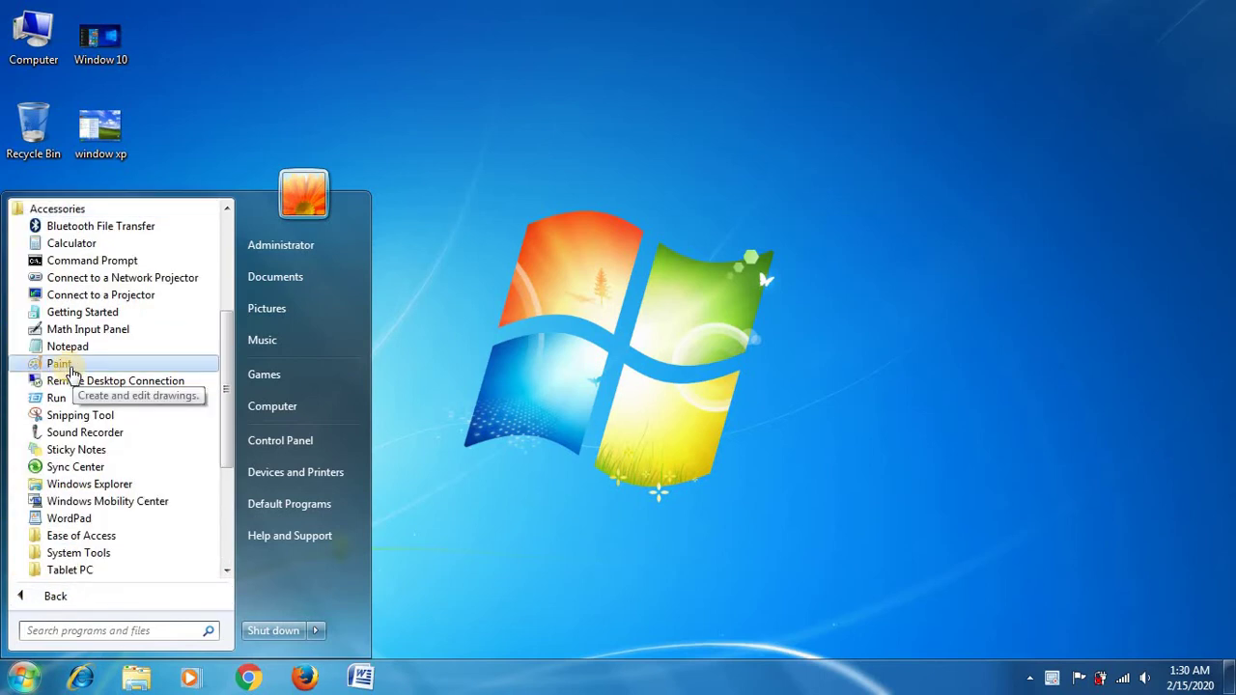
click(70, 371)
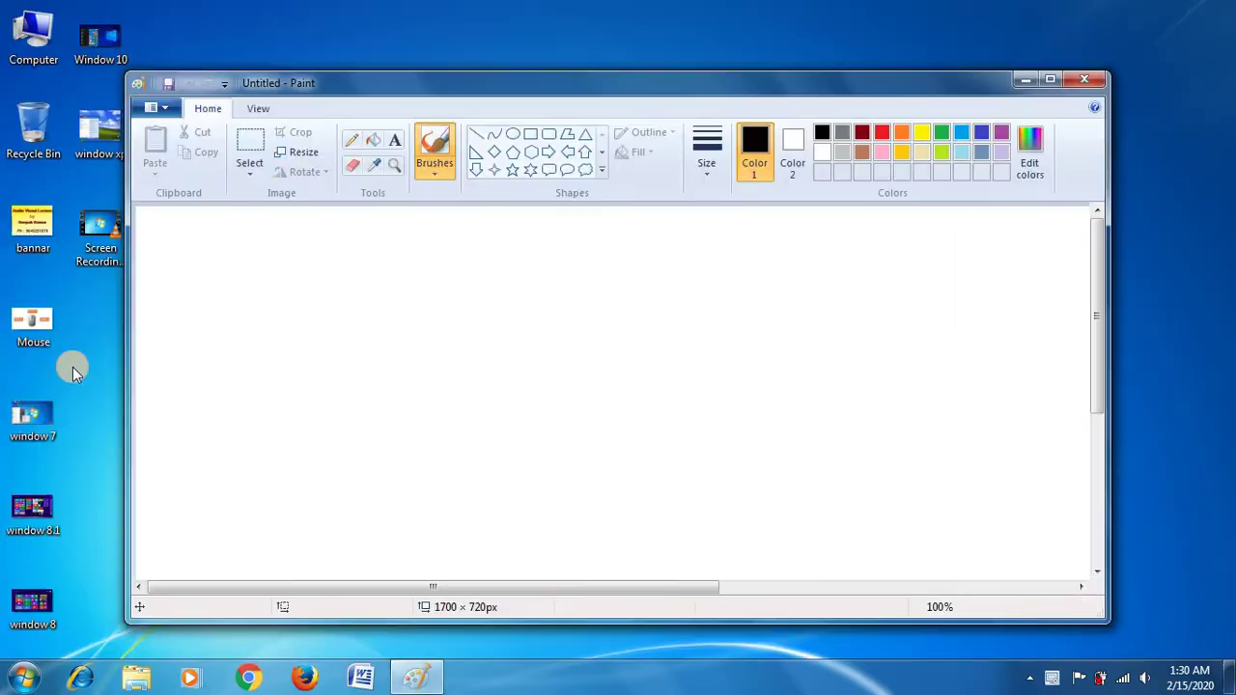
Step: Maximize the Paint window, then briefly open and close the Paint file menu
click(180, 244)
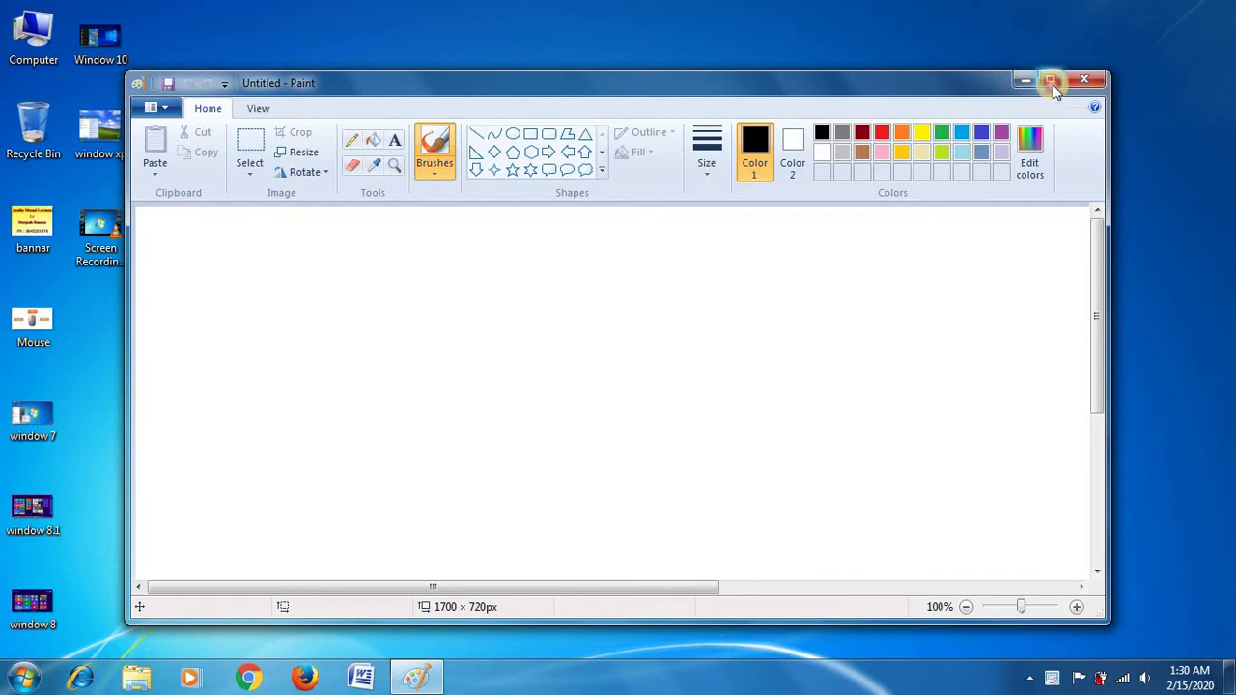
click(1053, 84)
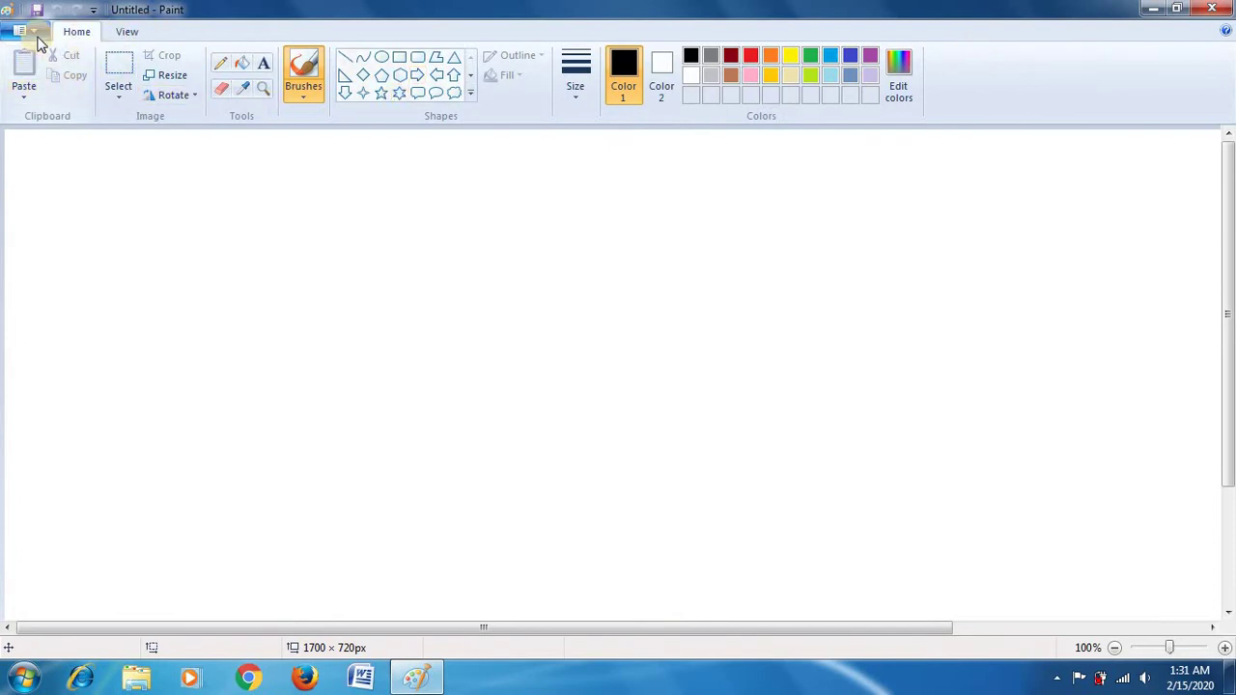
click(36, 35)
click(35, 32)
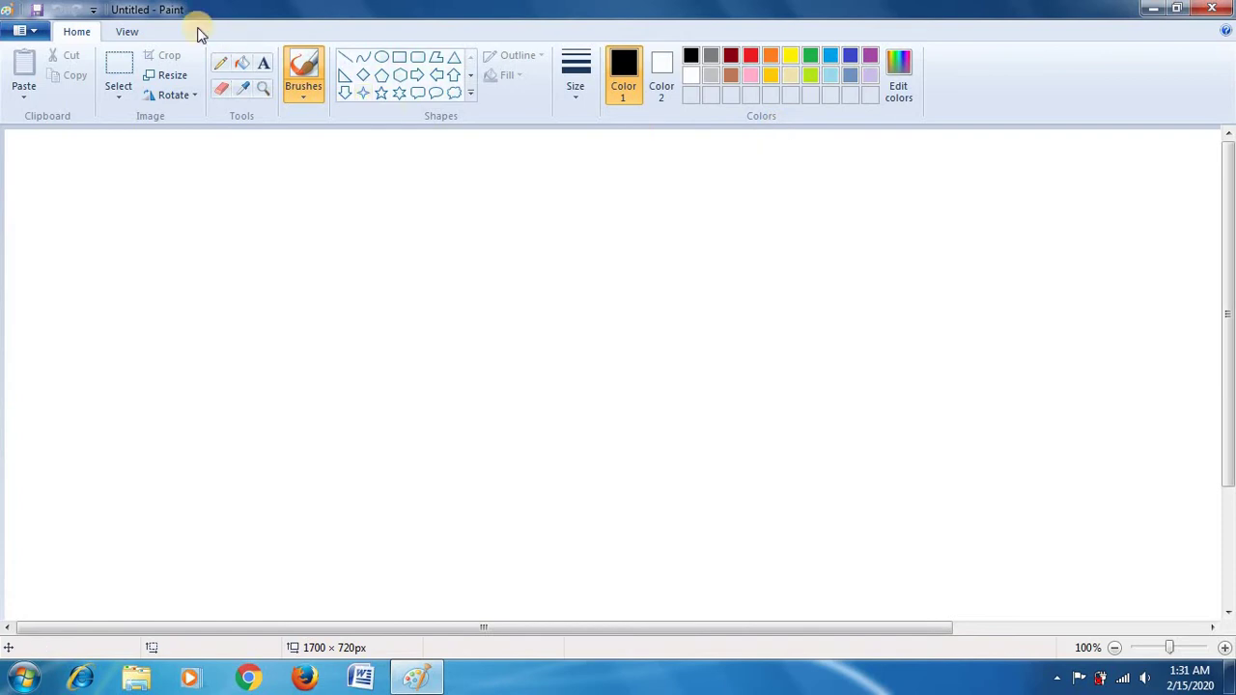
click(124, 31)
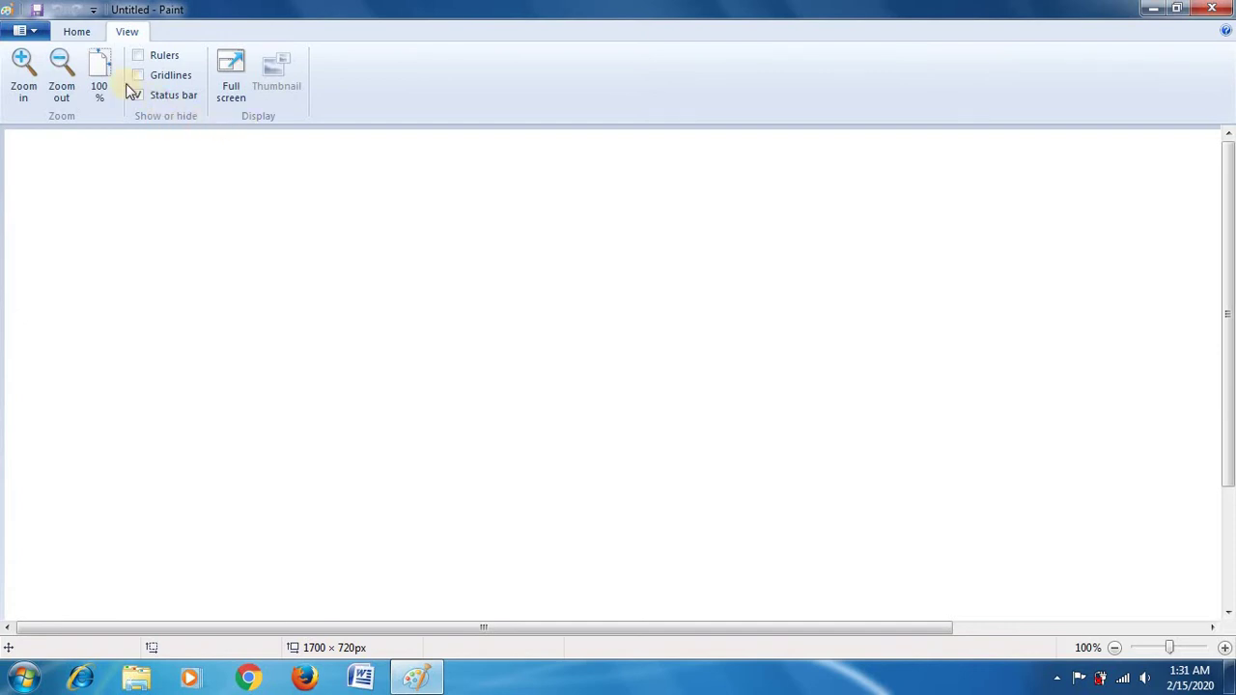
click(75, 31)
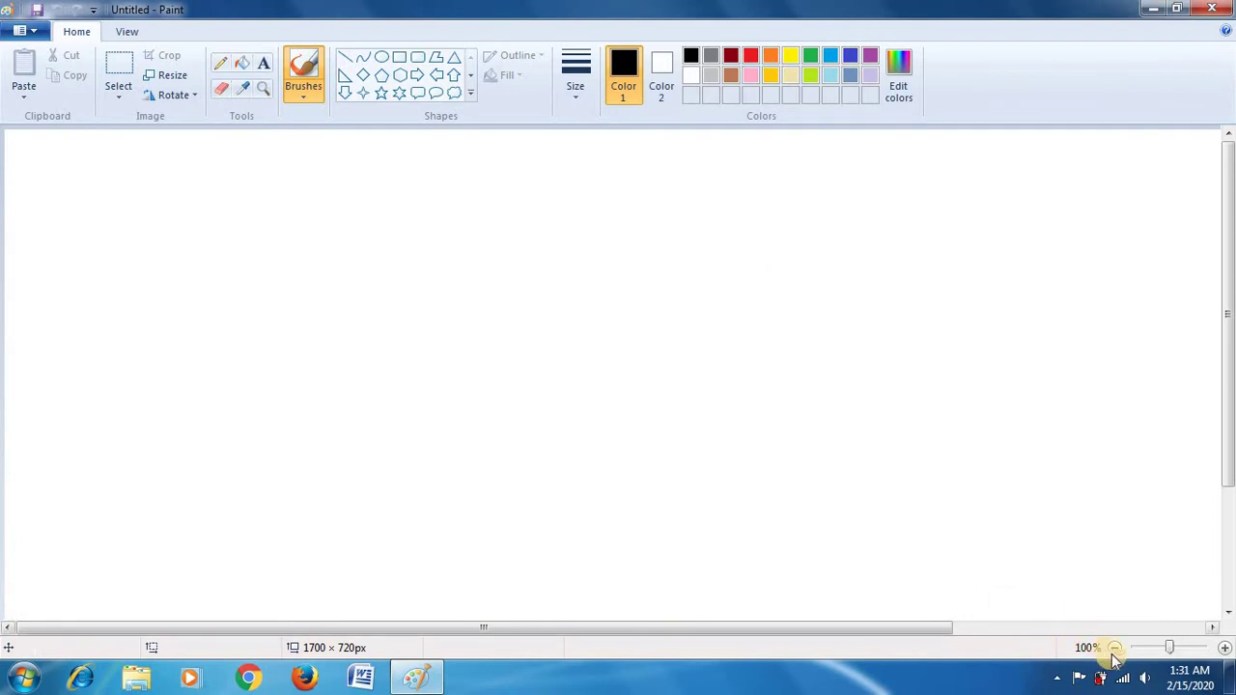
click(1224, 647)
click(1224, 648)
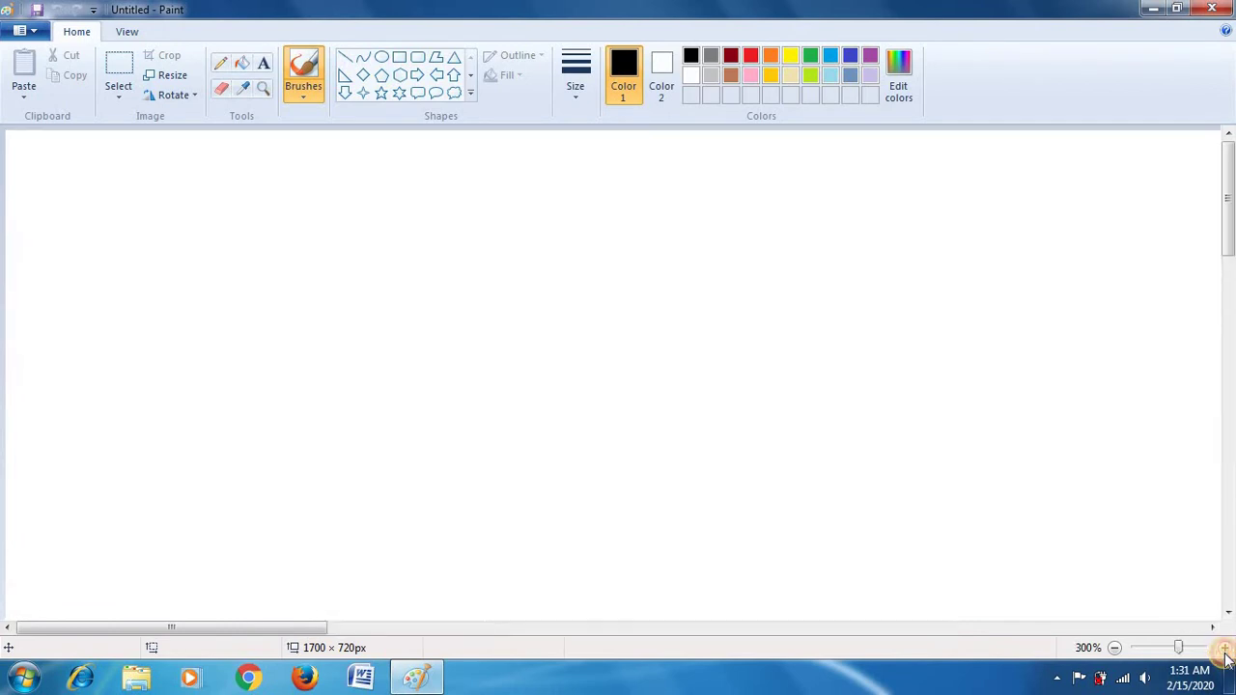
click(1114, 647)
click(1114, 648)
click(1114, 648)
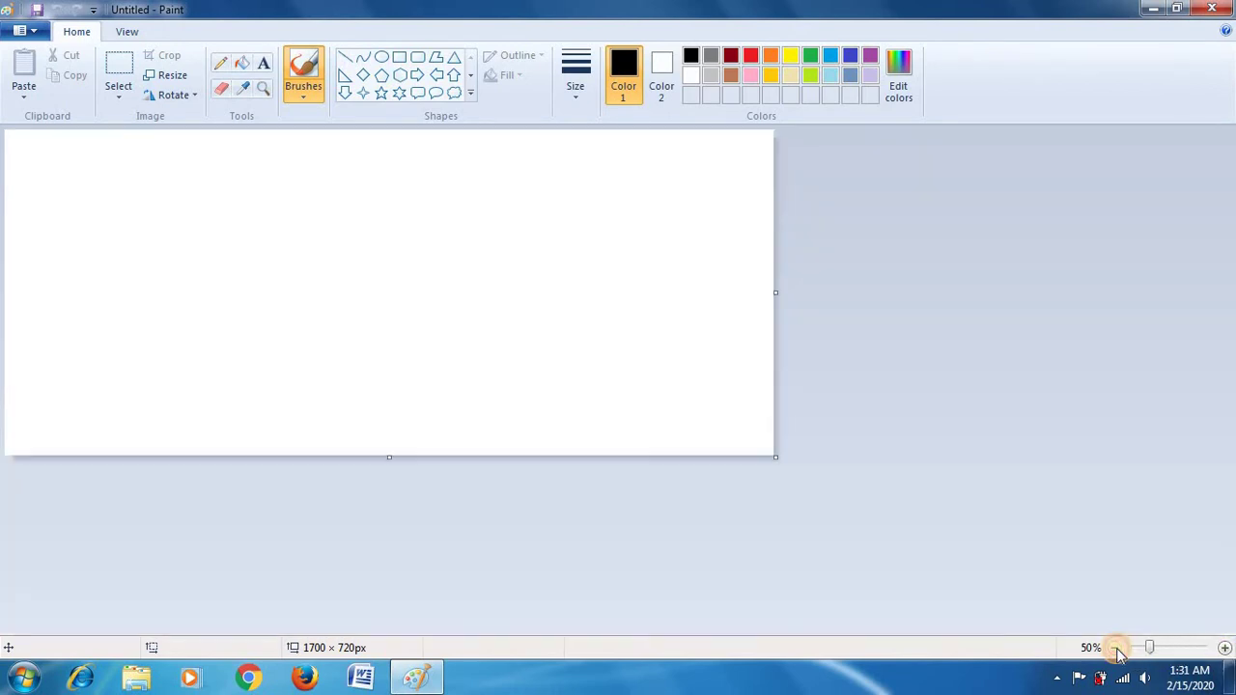
click(1224, 647)
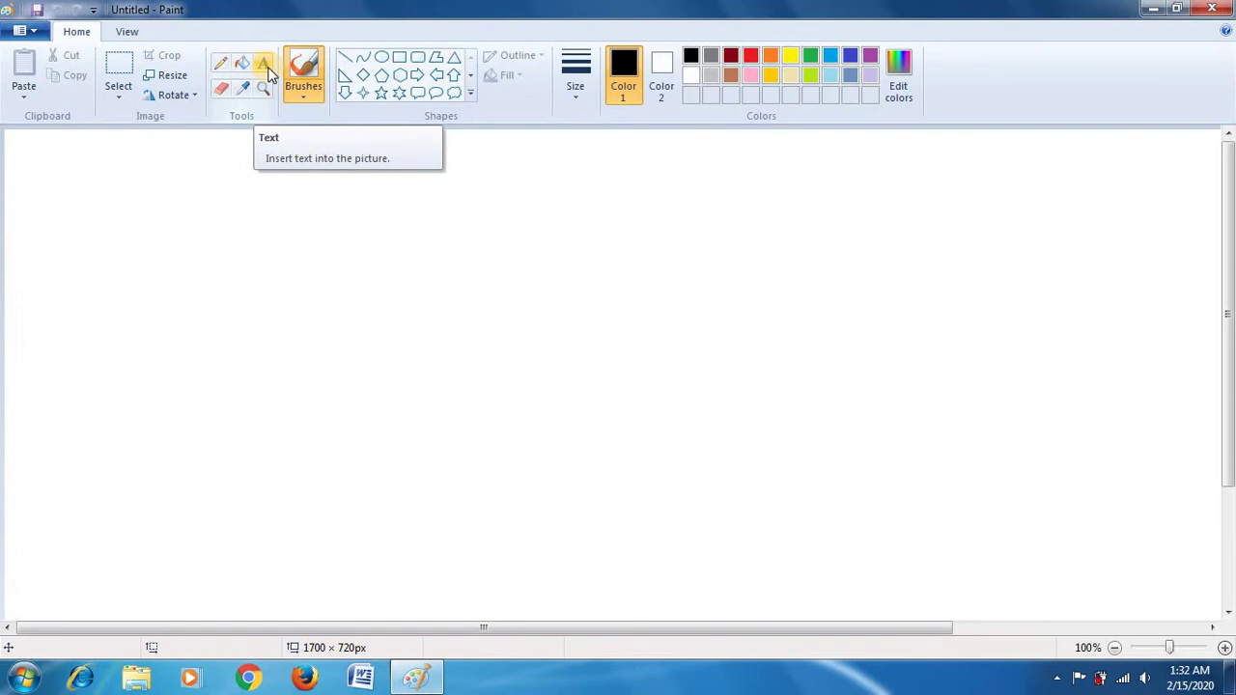
Step: Draw a rectangle of about 295 × 138 pixels on the canvas
click(399, 56)
drag(328, 207, 383, 258)
drag(431, 294, 595, 333)
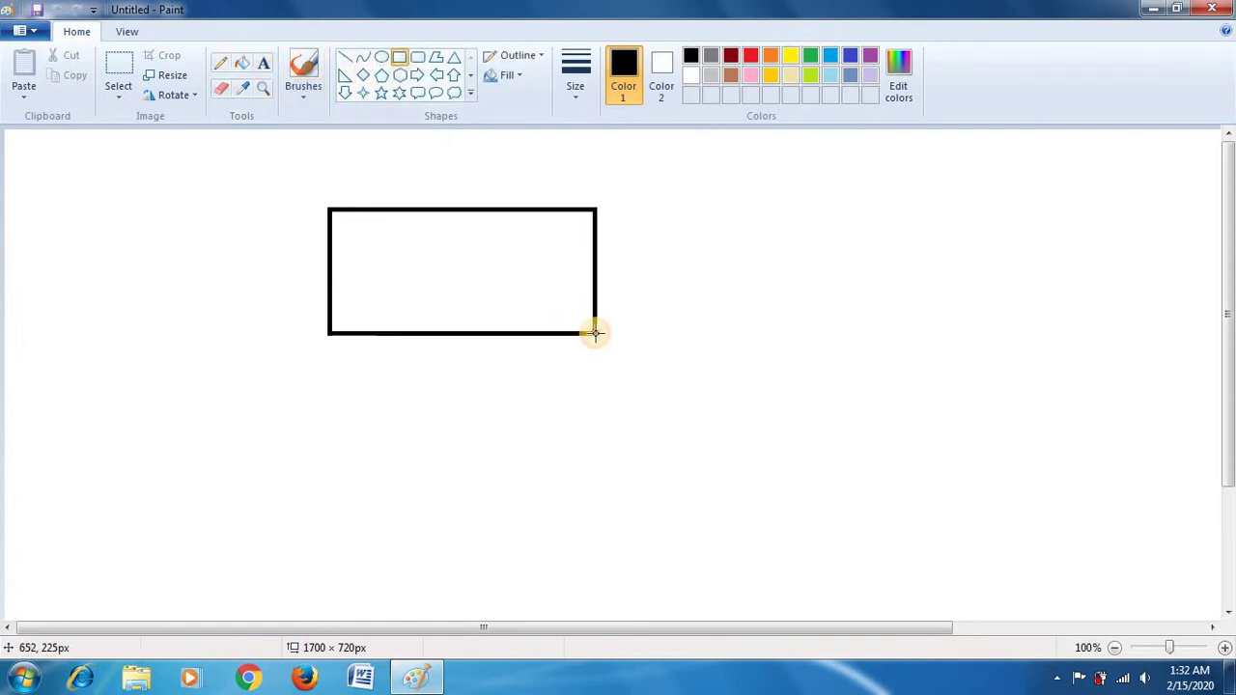
Step: Fill the inside of the rectangle with red
click(247, 69)
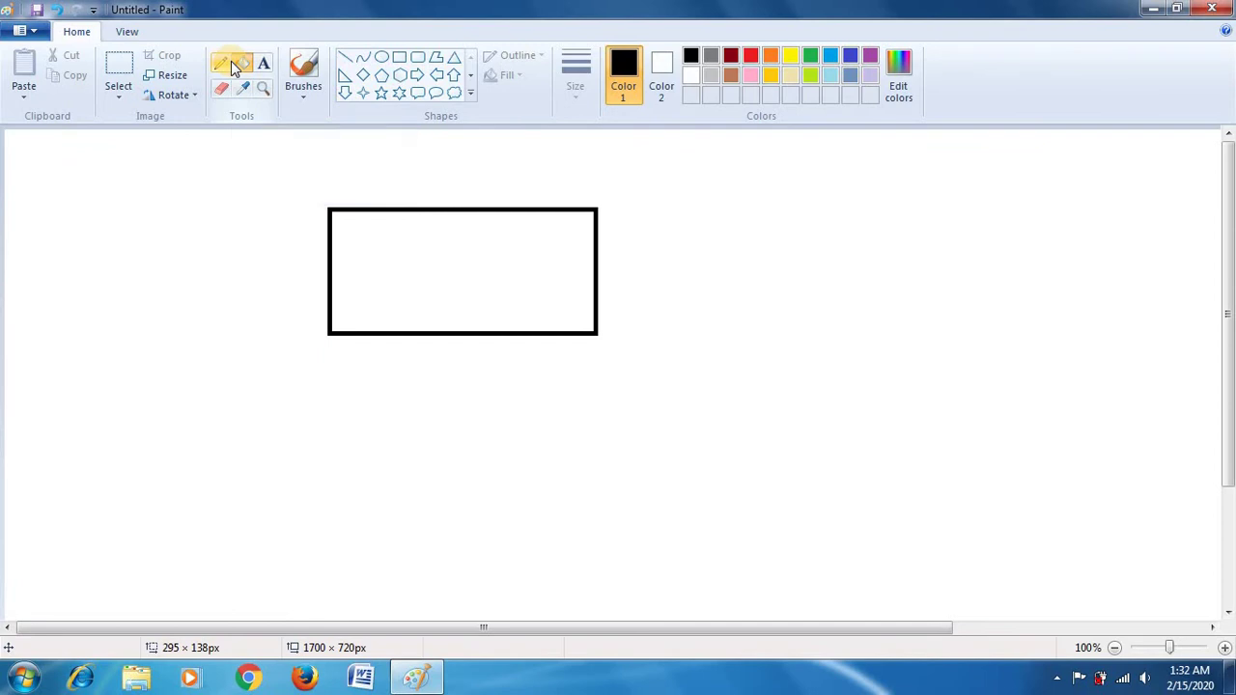
click(750, 56)
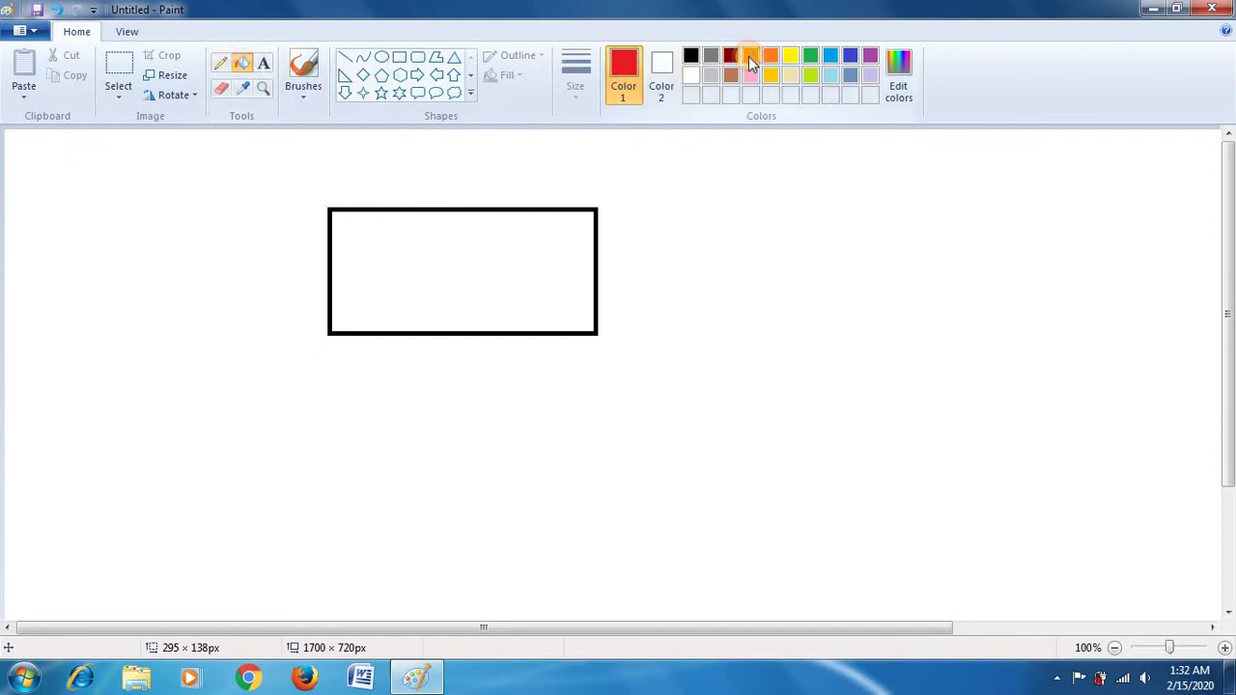
click(459, 232)
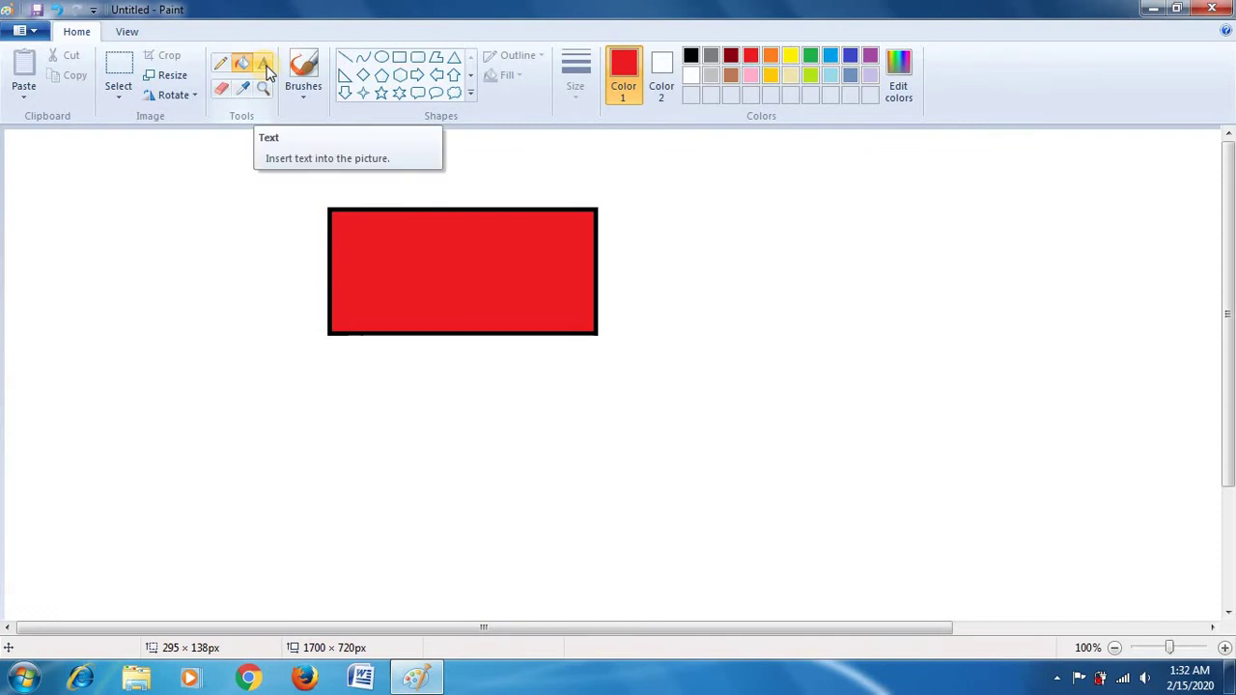
click(266, 66)
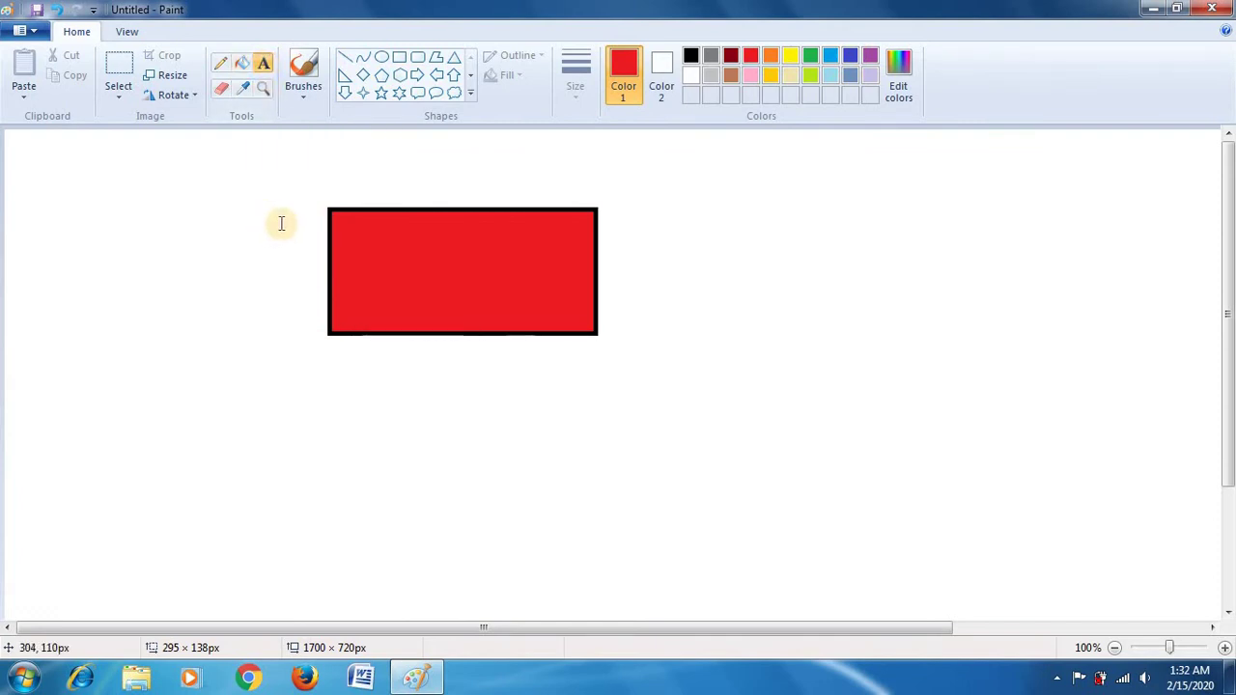
Step: Add a text box at the rectangle's top-left with the person's name, recoloured black
drag(279, 223, 280, 224)
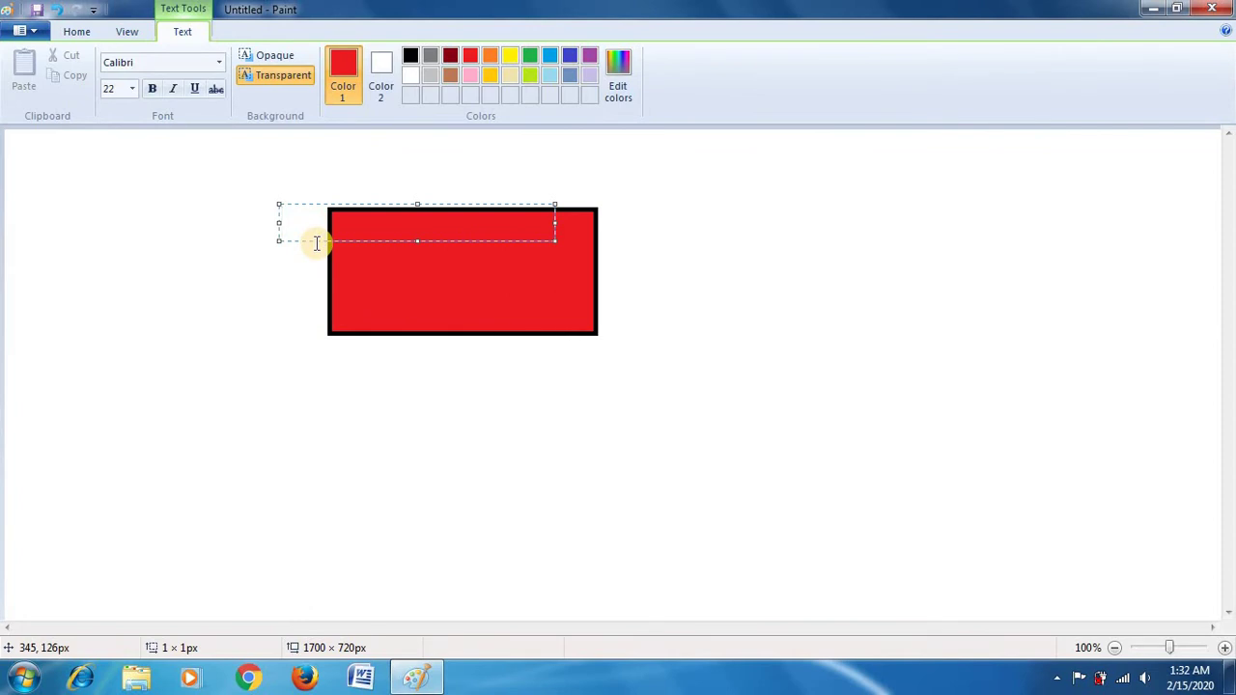
text(eep)
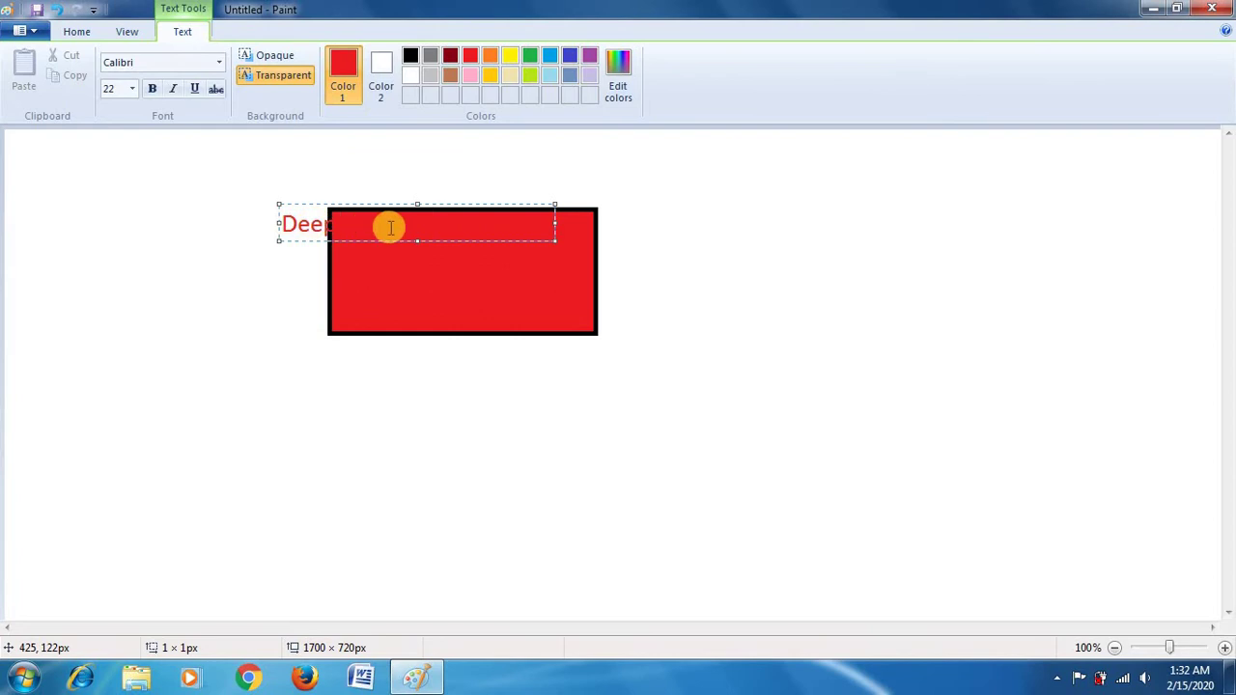
click(458, 229)
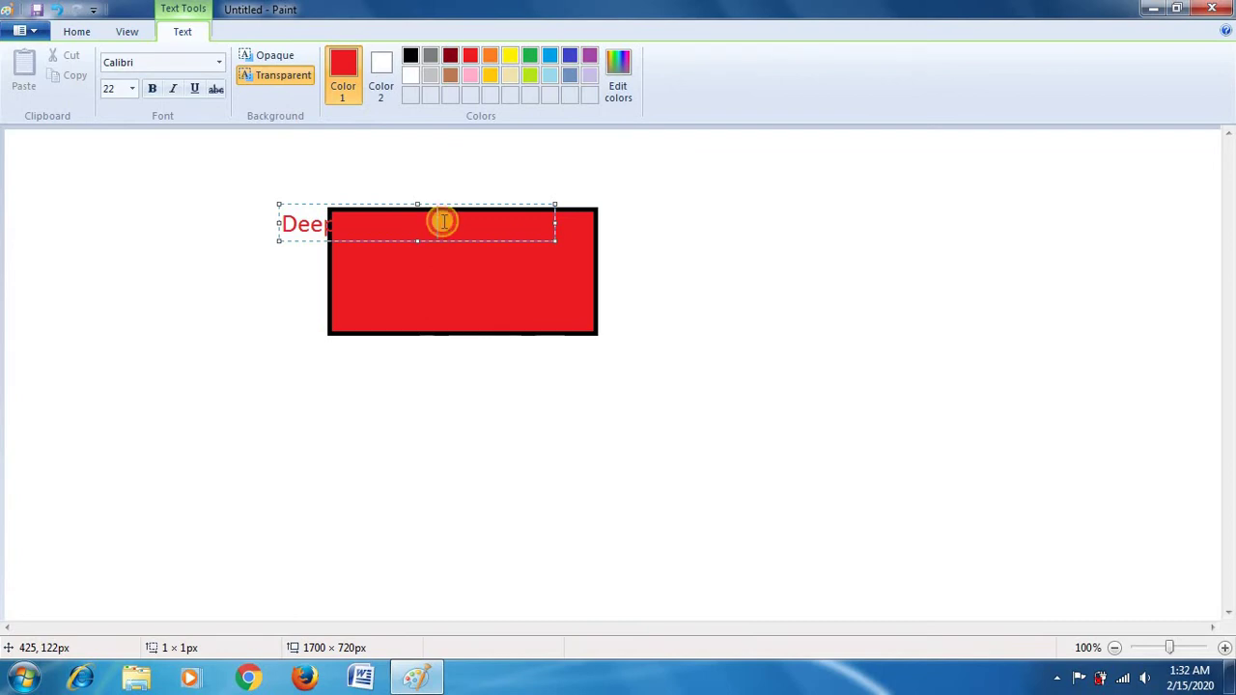
drag(443, 222, 285, 227)
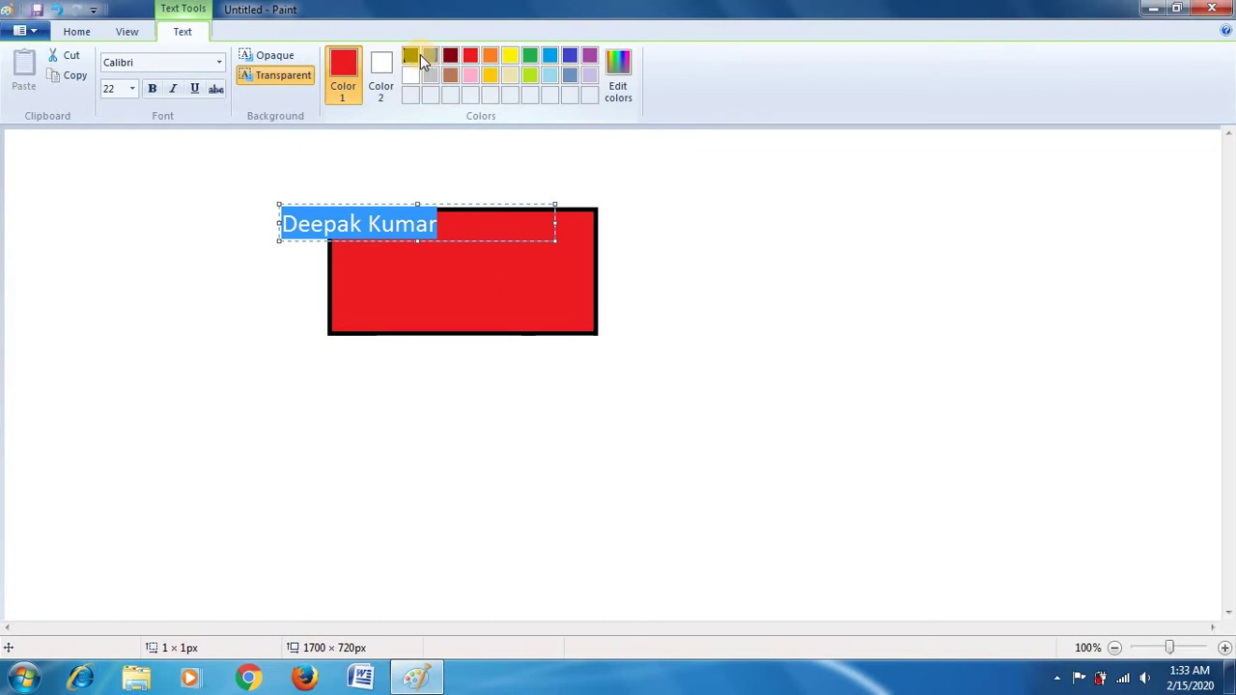
click(412, 54)
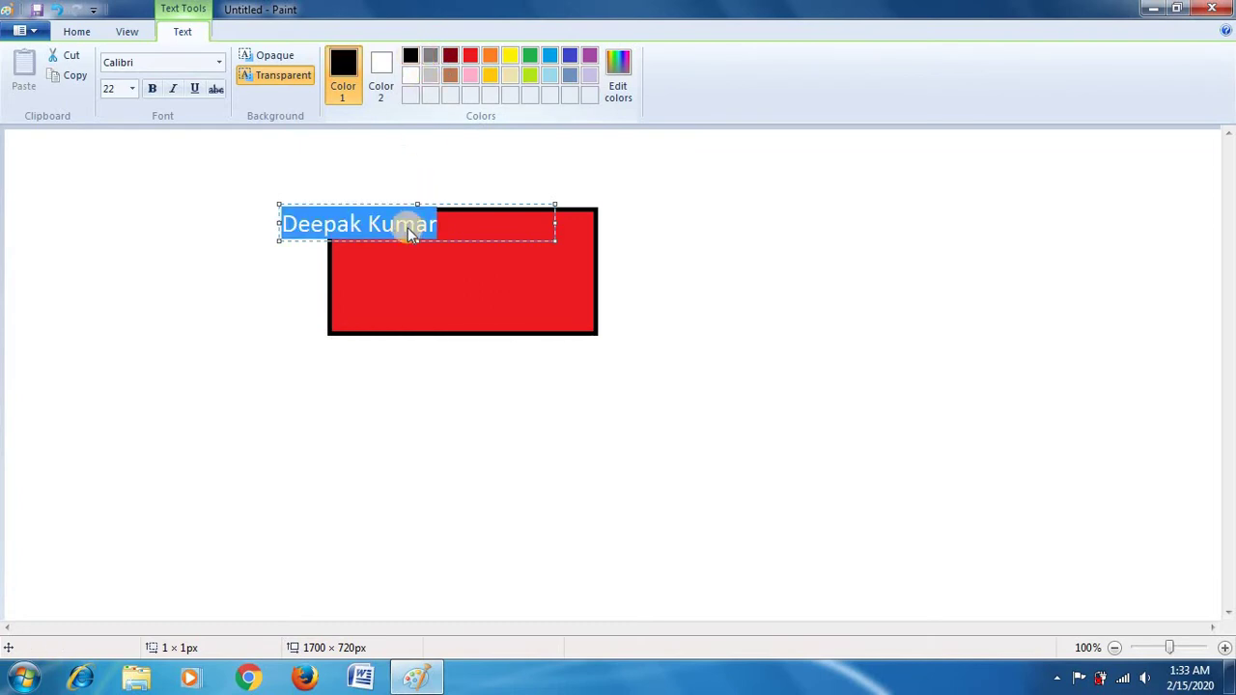
click(459, 222)
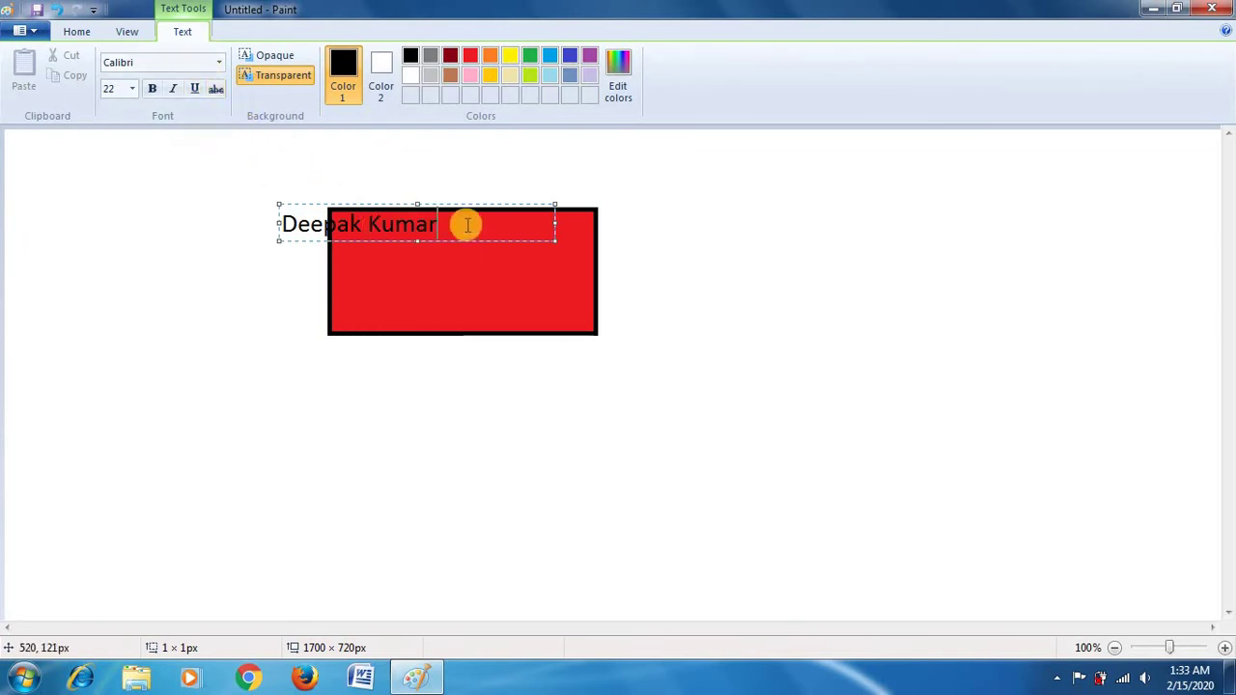
drag(463, 225, 277, 223)
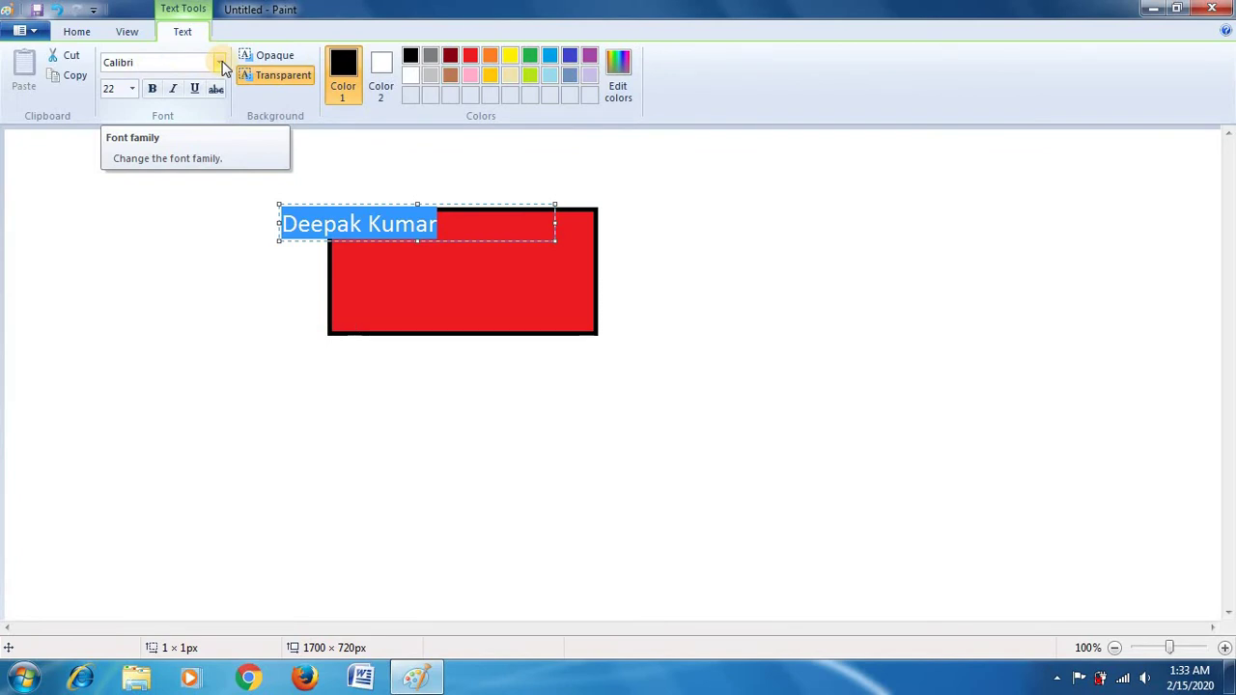
Step: Change the selected name text's font family to Arial Black
click(221, 63)
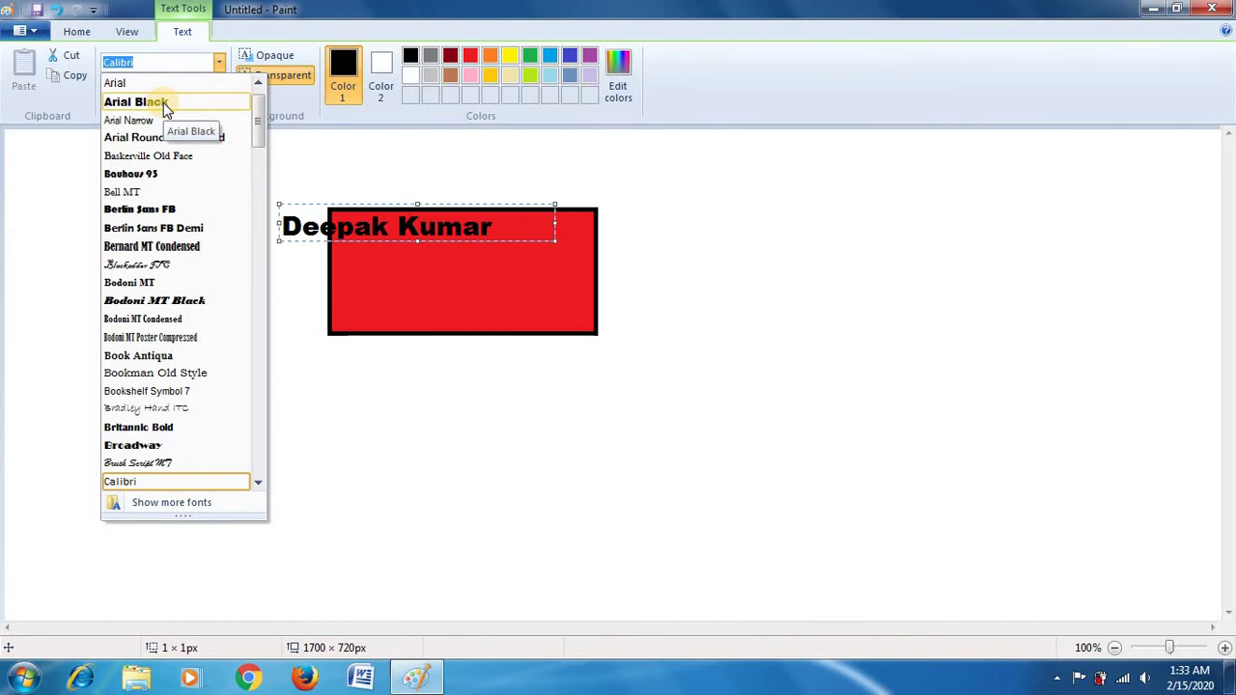
click(163, 102)
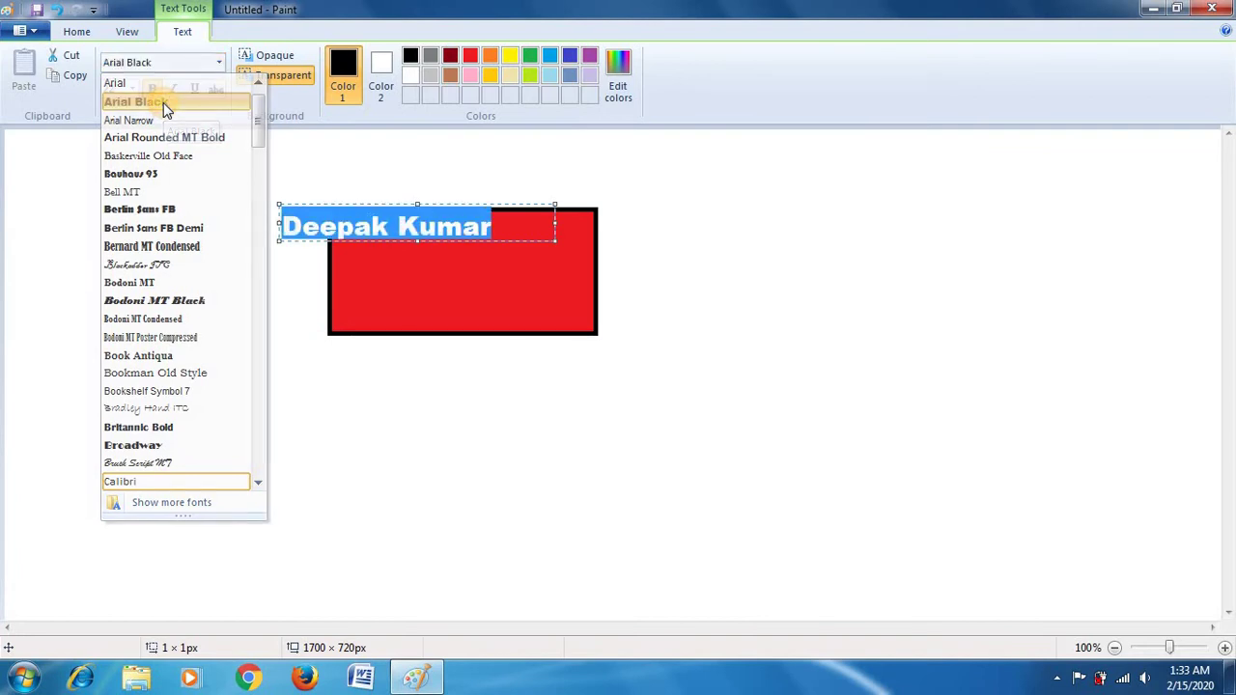
click(508, 223)
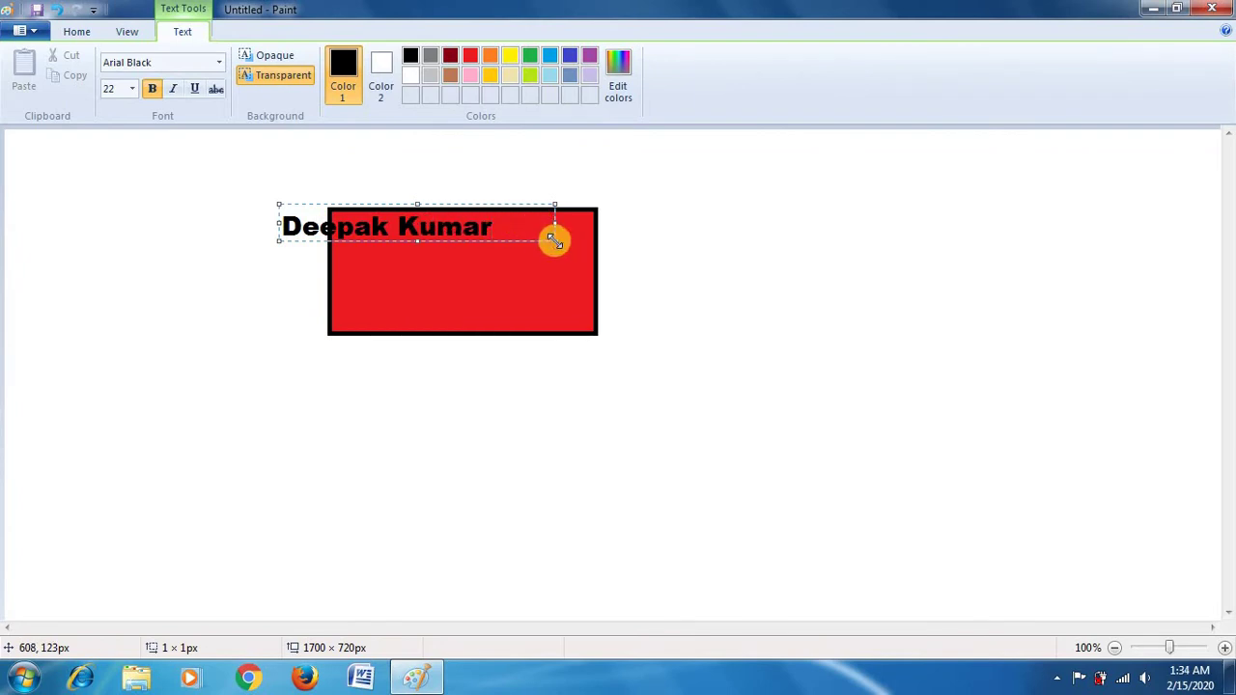
Step: Enlarge the text box and add the person's hometown, then their phone number on a new line
drag(553, 239, 640, 305)
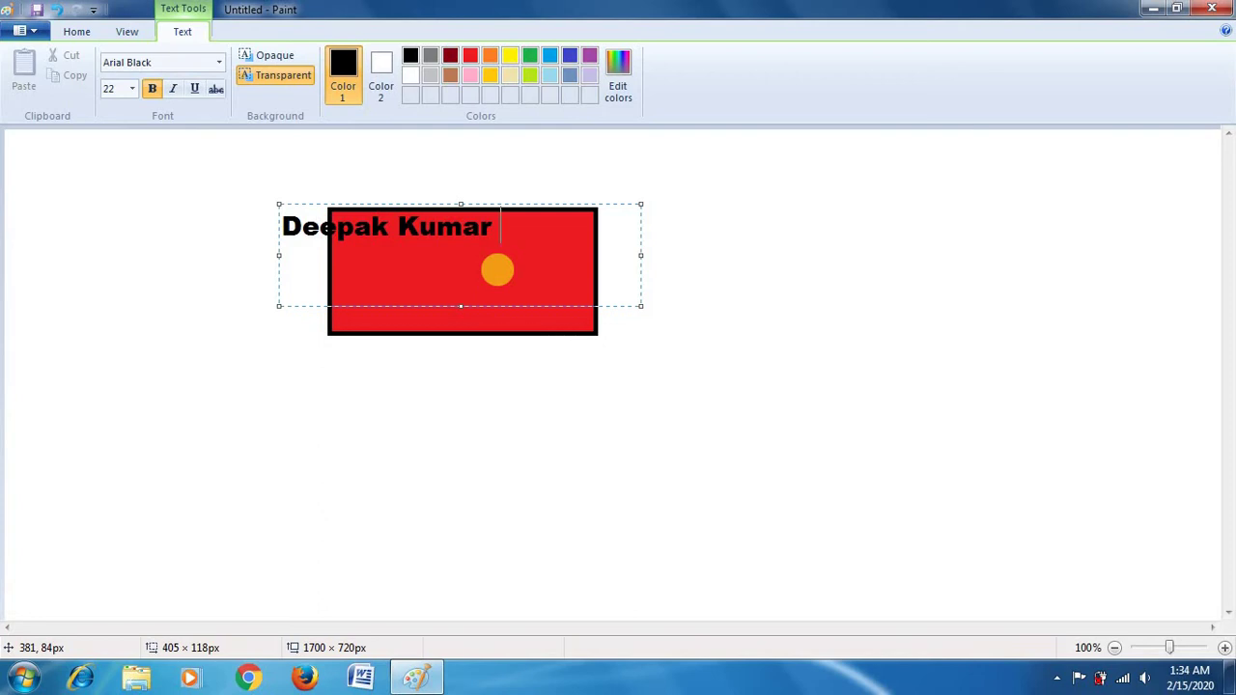
text(From M)
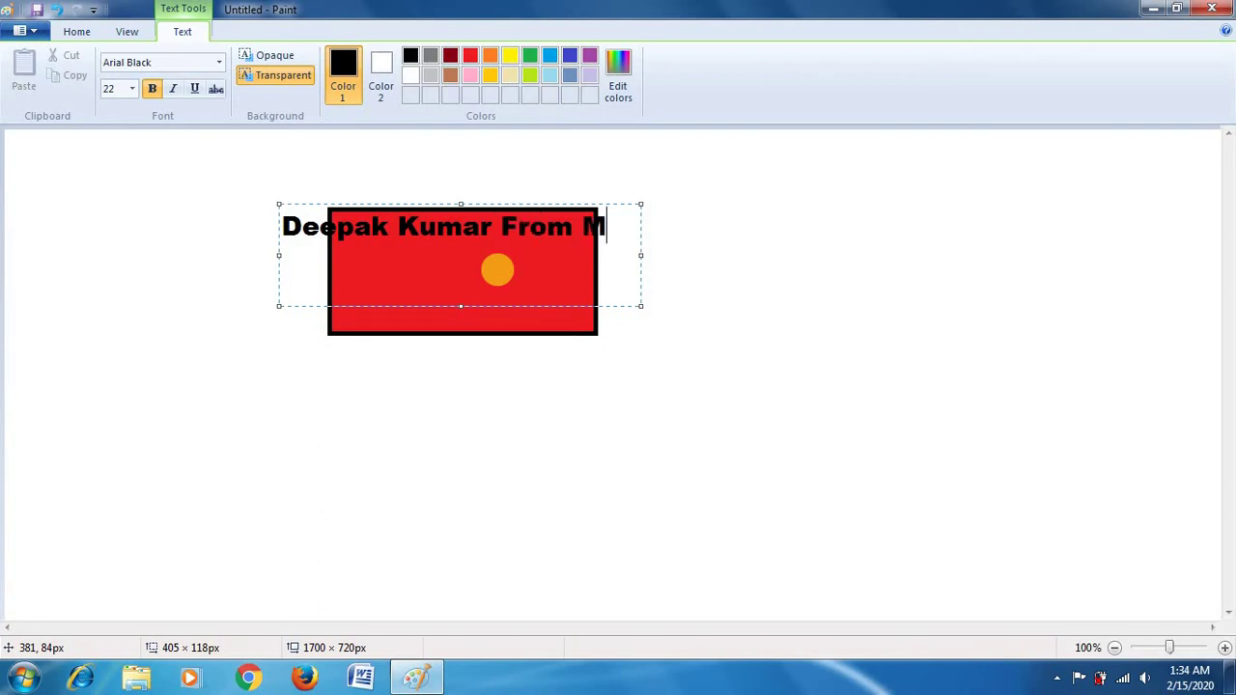
text(odipuram M)
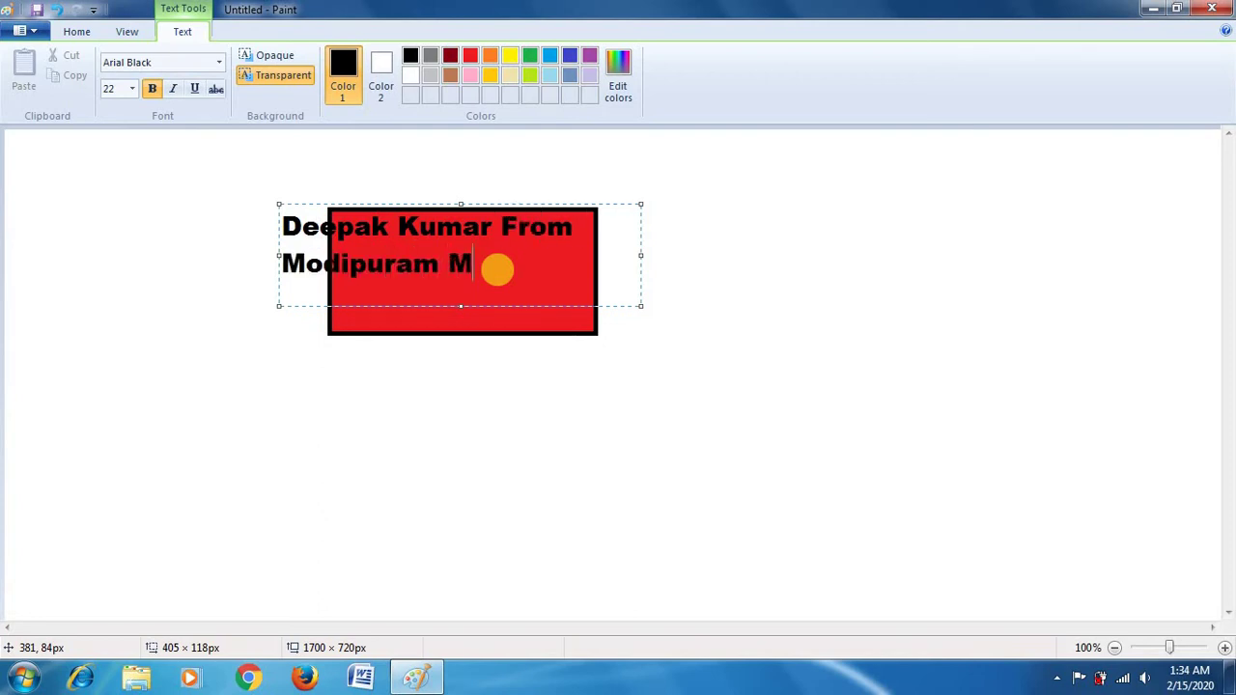
text(eerut\)
key(Return)
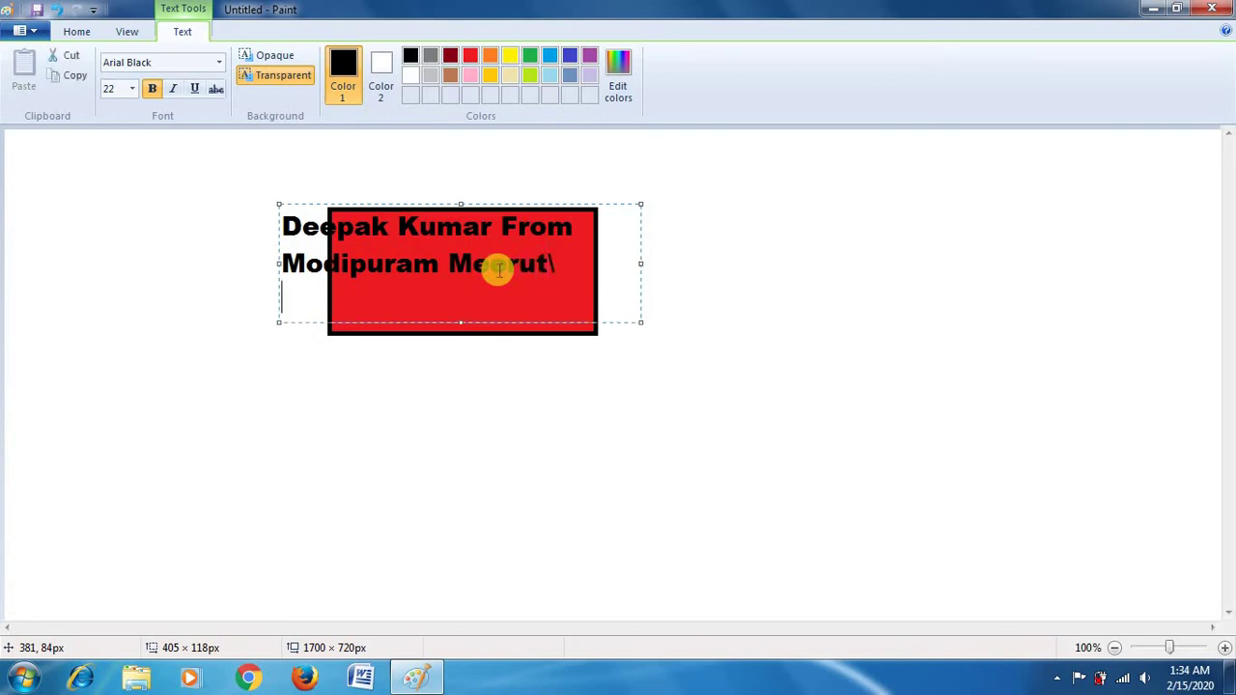
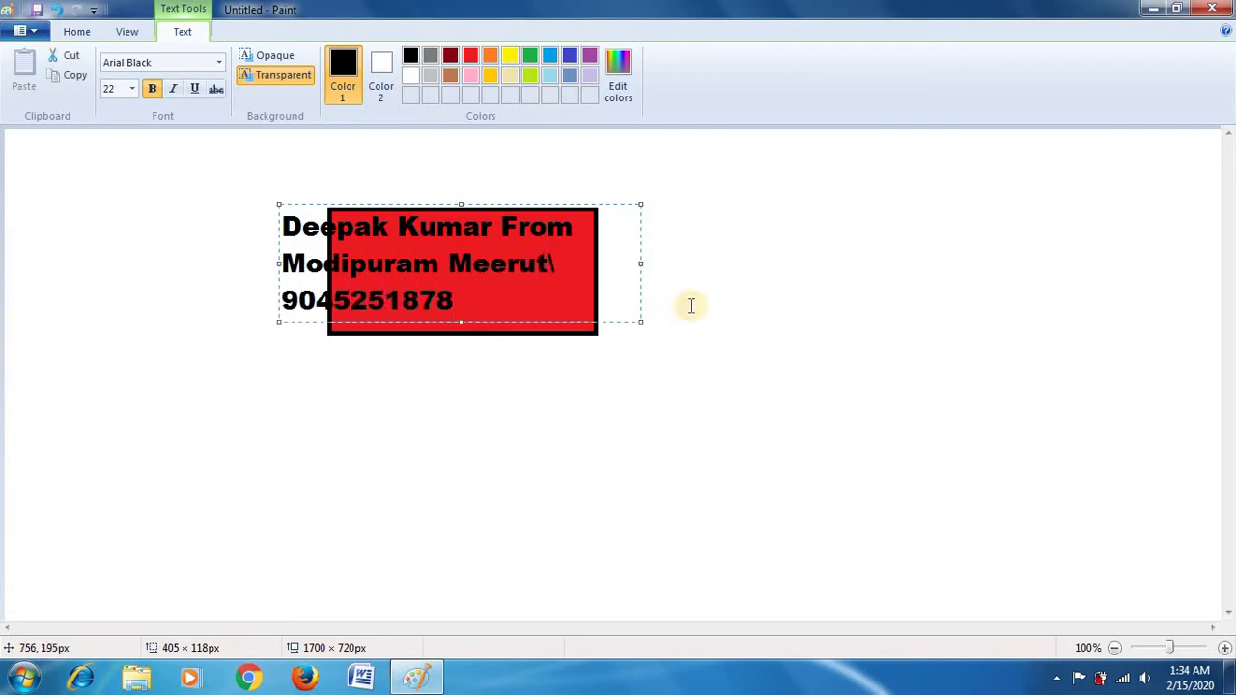
drag(479, 298, 303, 224)
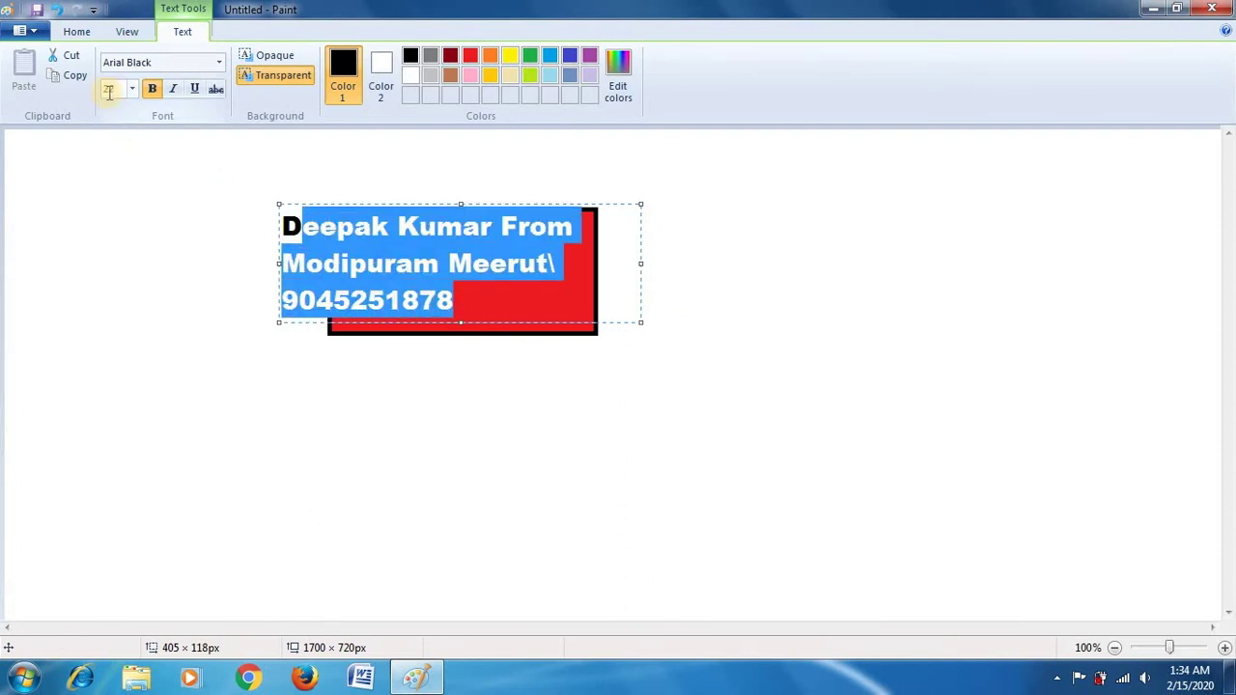
Step: Select all three lines of text and set the font size to 18
click(441, 298)
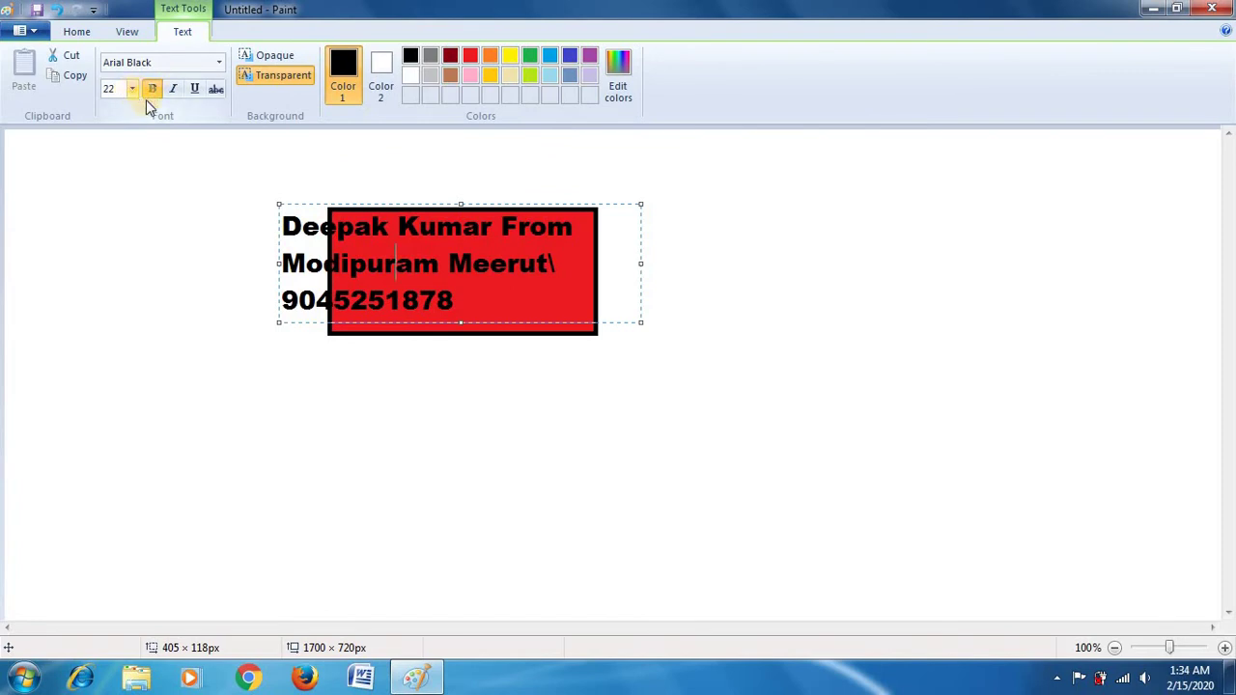
click(436, 314)
drag(458, 303, 253, 205)
click(133, 89)
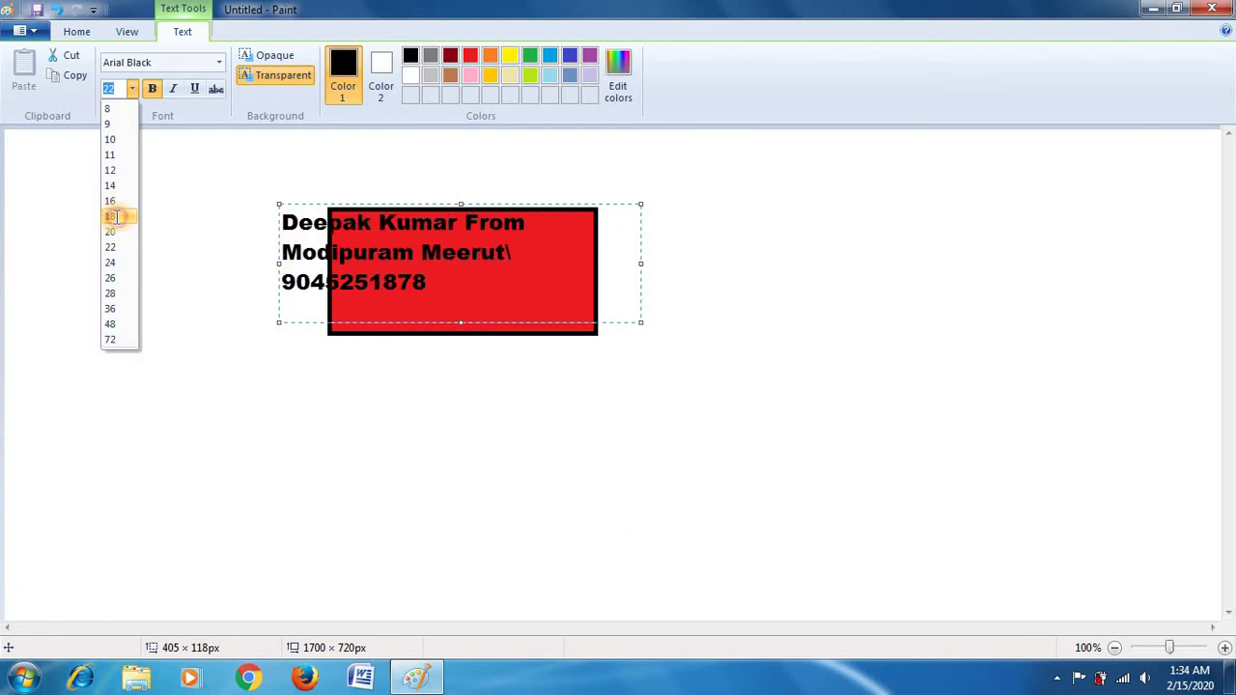
click(116, 217)
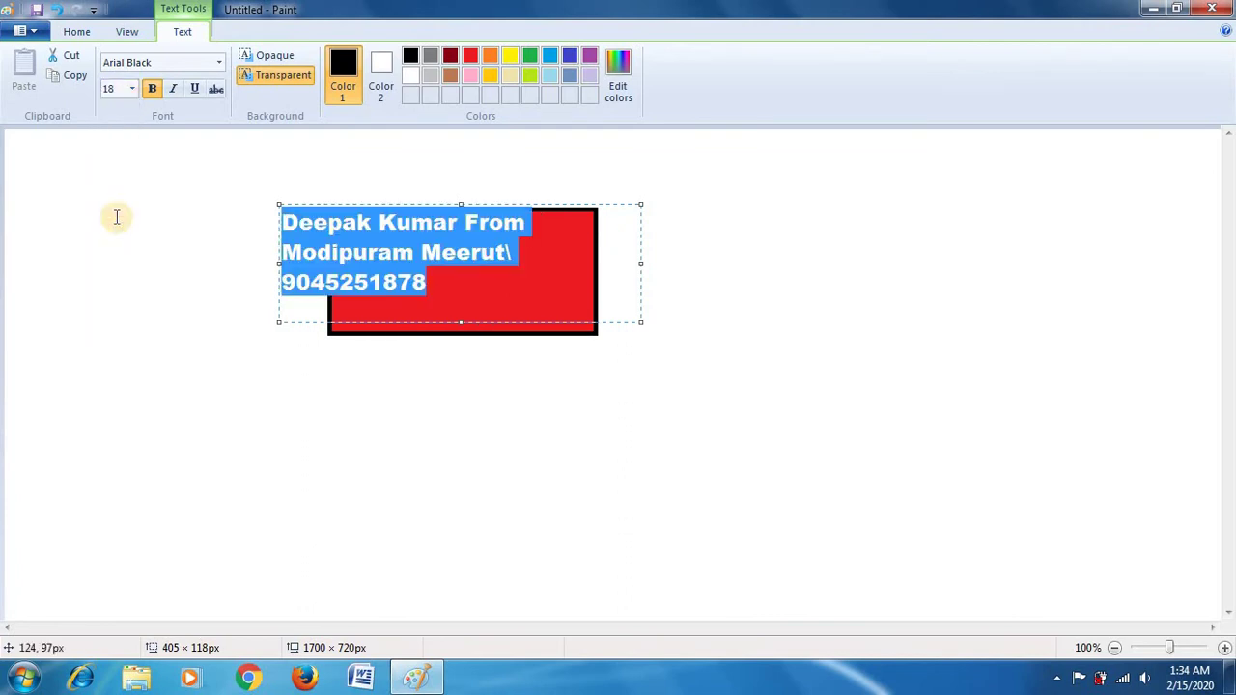
Step: Toggle bold on and back off for the whole label, then reselect all lines
click(152, 94)
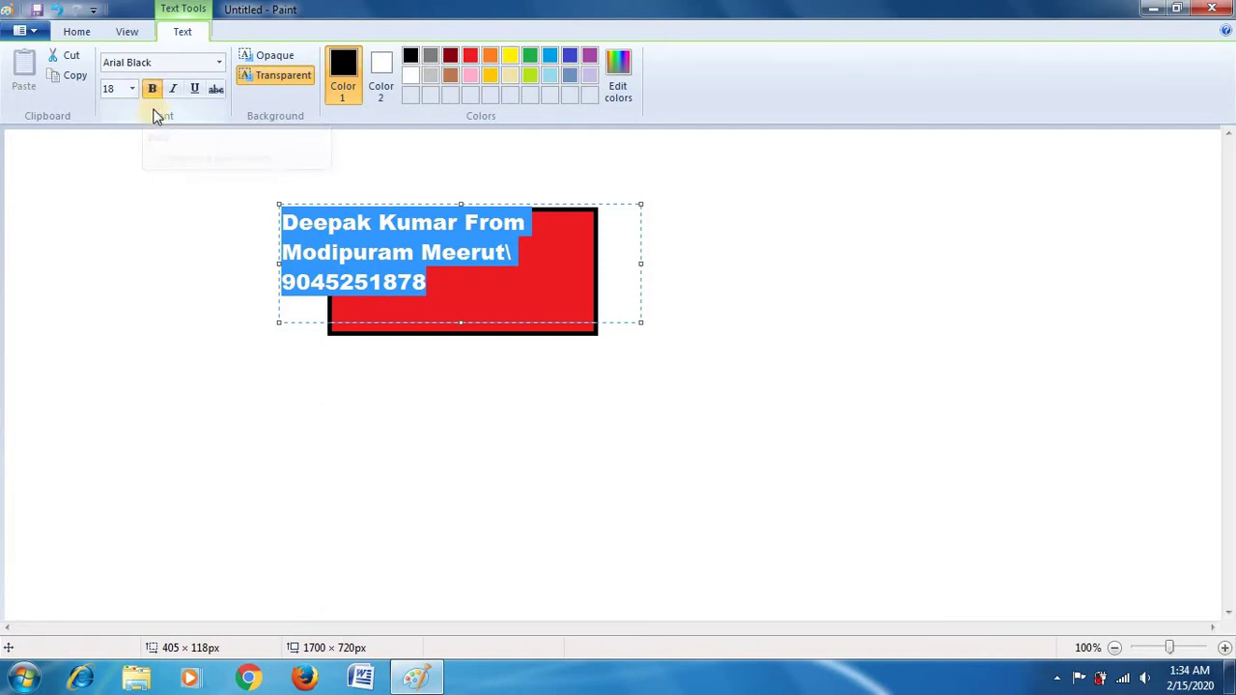
click(400, 256)
key(ctrl+a)
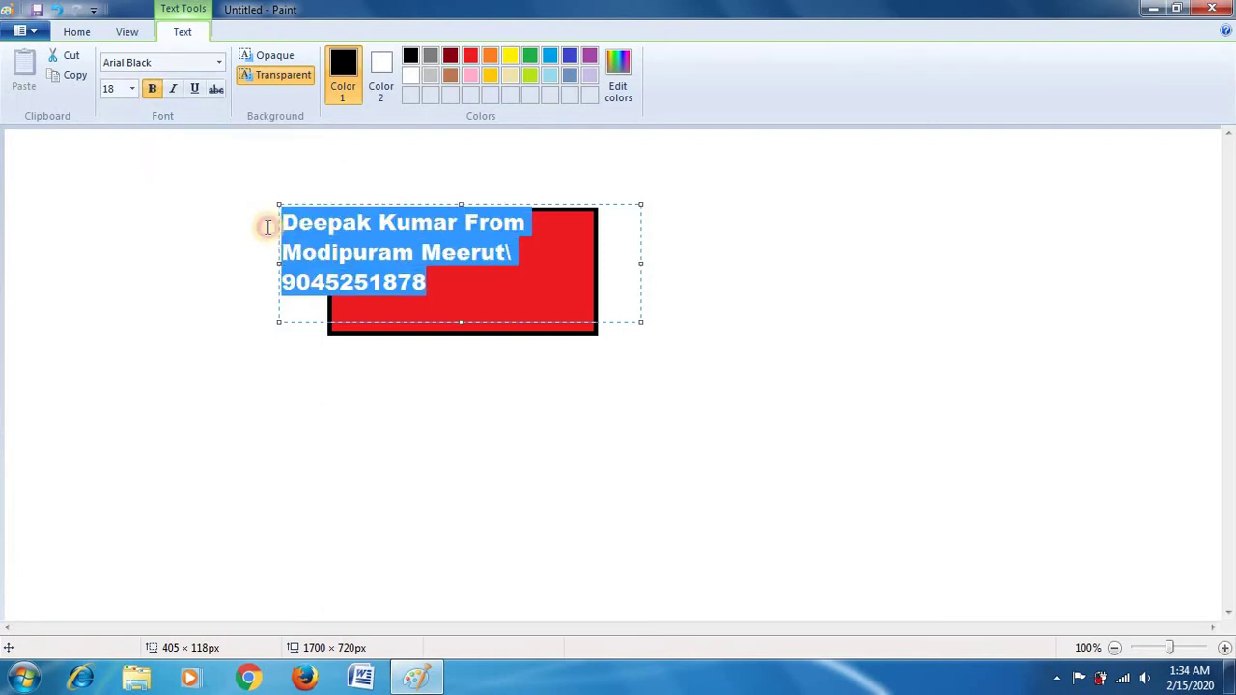
click(152, 89)
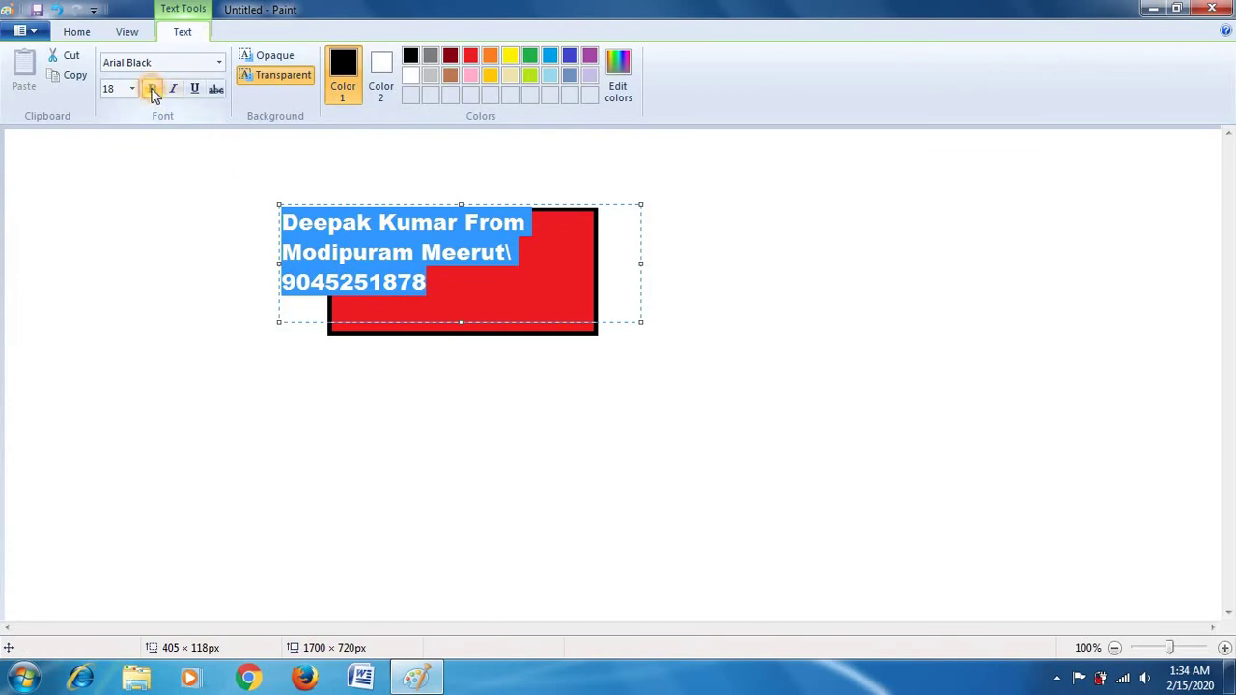
click(379, 249)
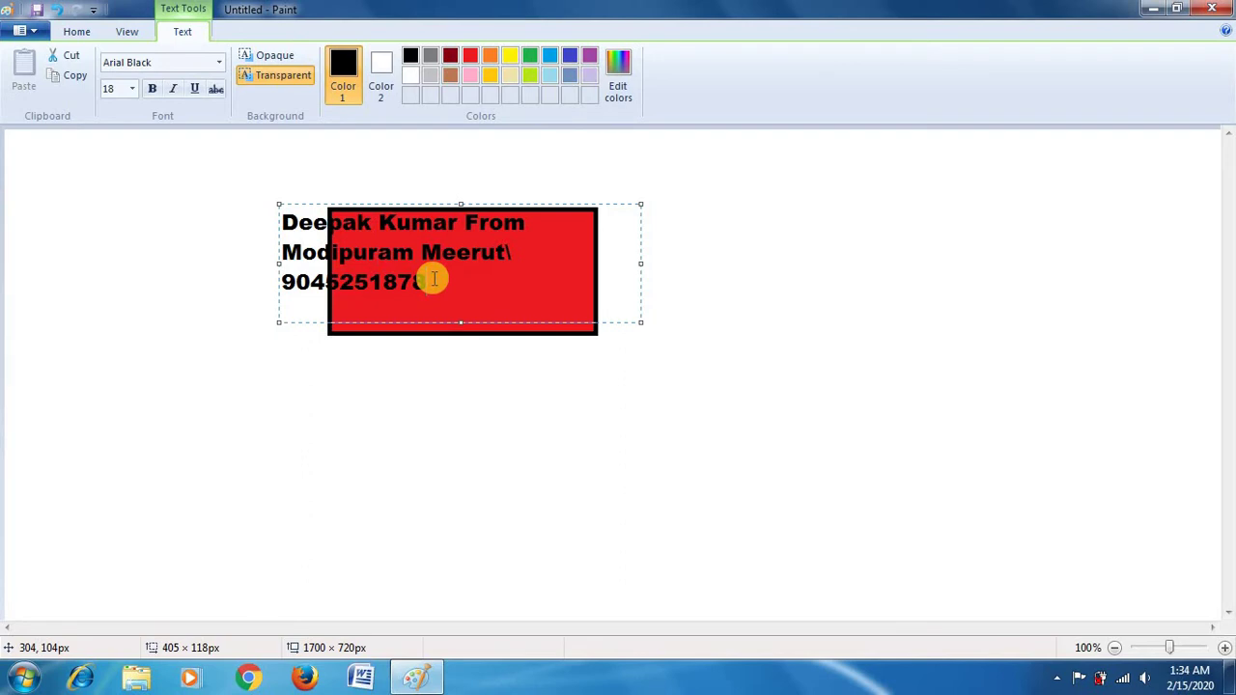
drag(434, 279, 265, 202)
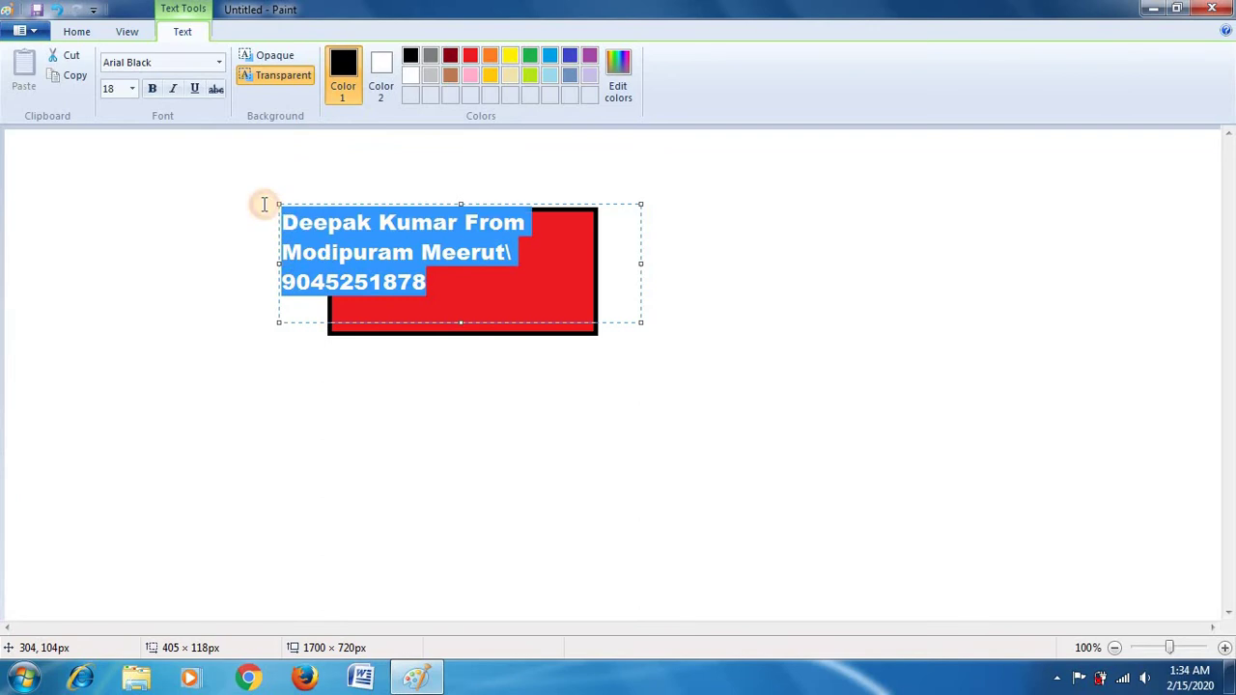
Step: Switch the label's font from Arial Black to Arial
click(220, 62)
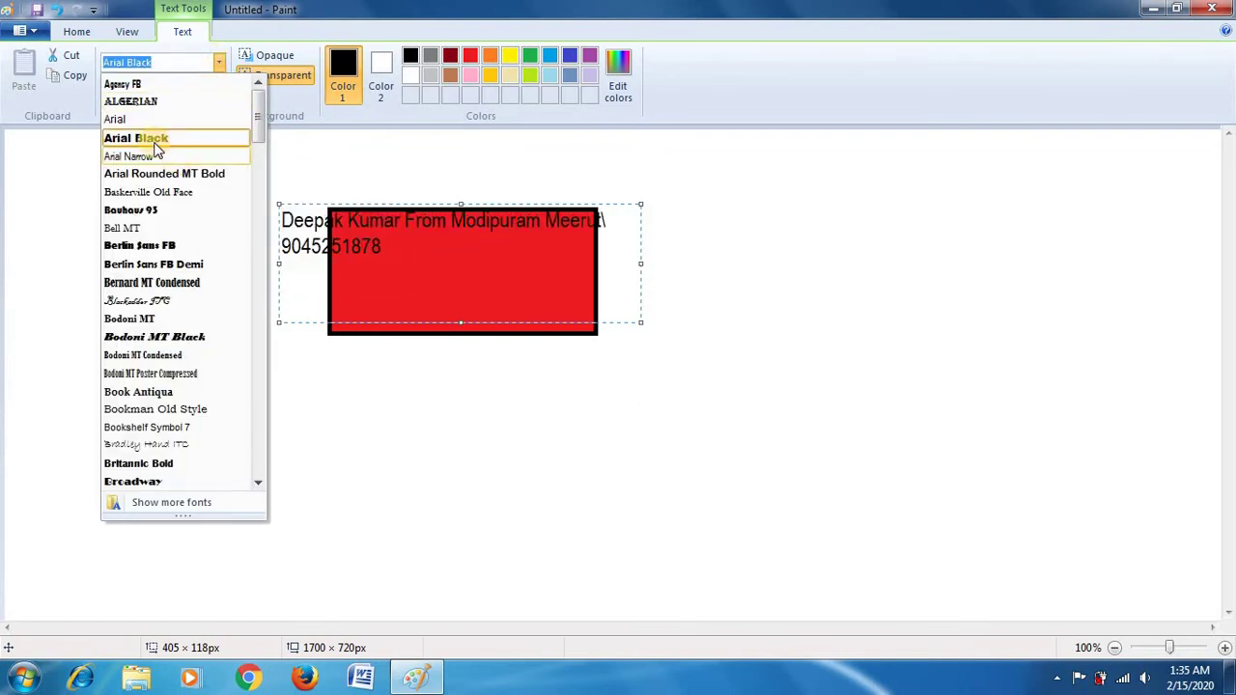
click(138, 119)
click(418, 284)
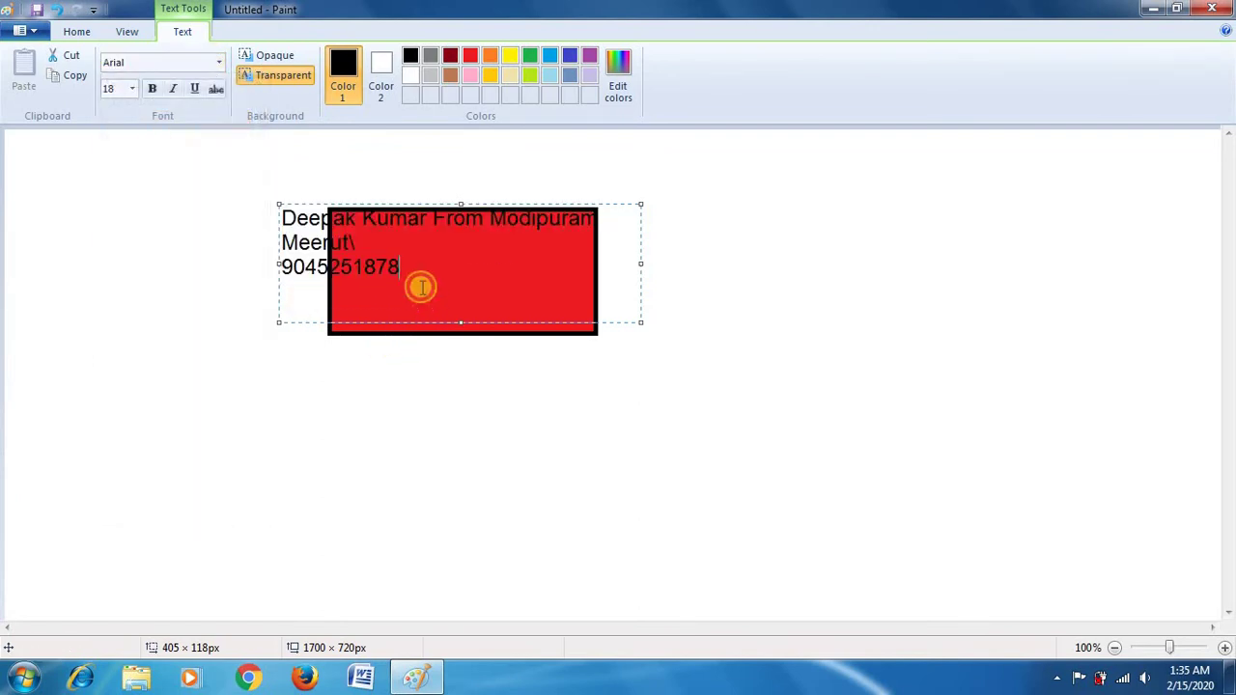
Step: Apply bold to the text, then remove it so the label is plain Arial
drag(420, 273, 282, 223)
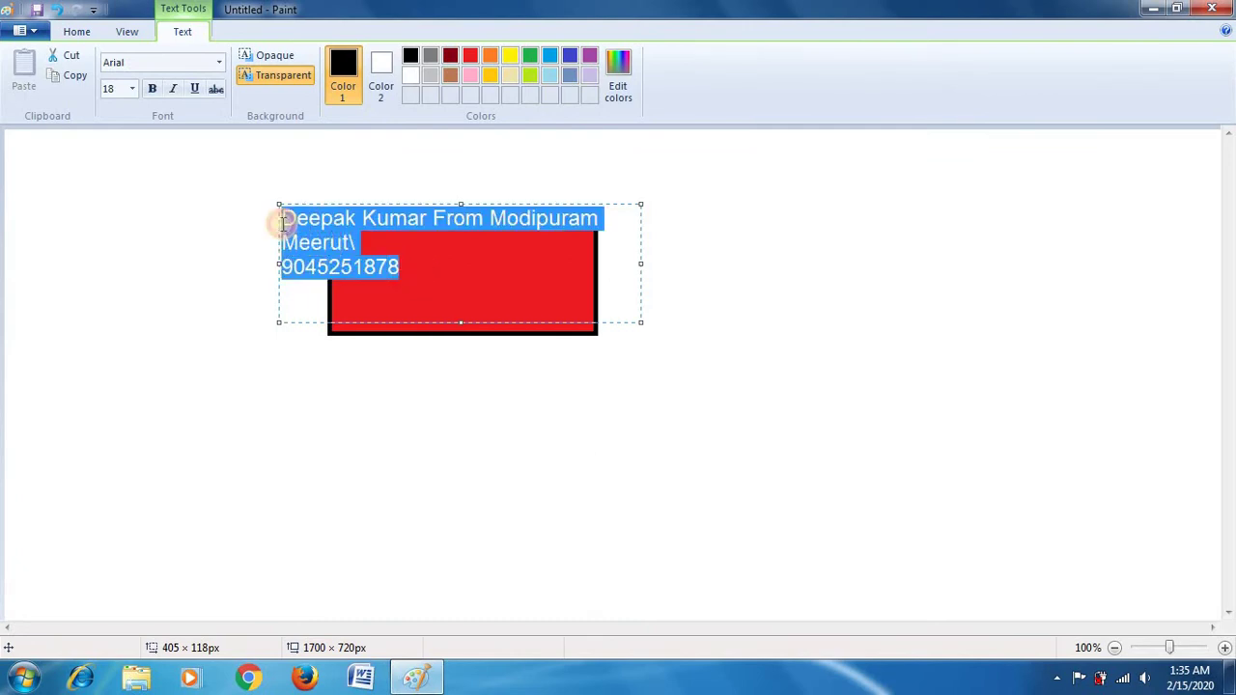
click(150, 89)
click(420, 283)
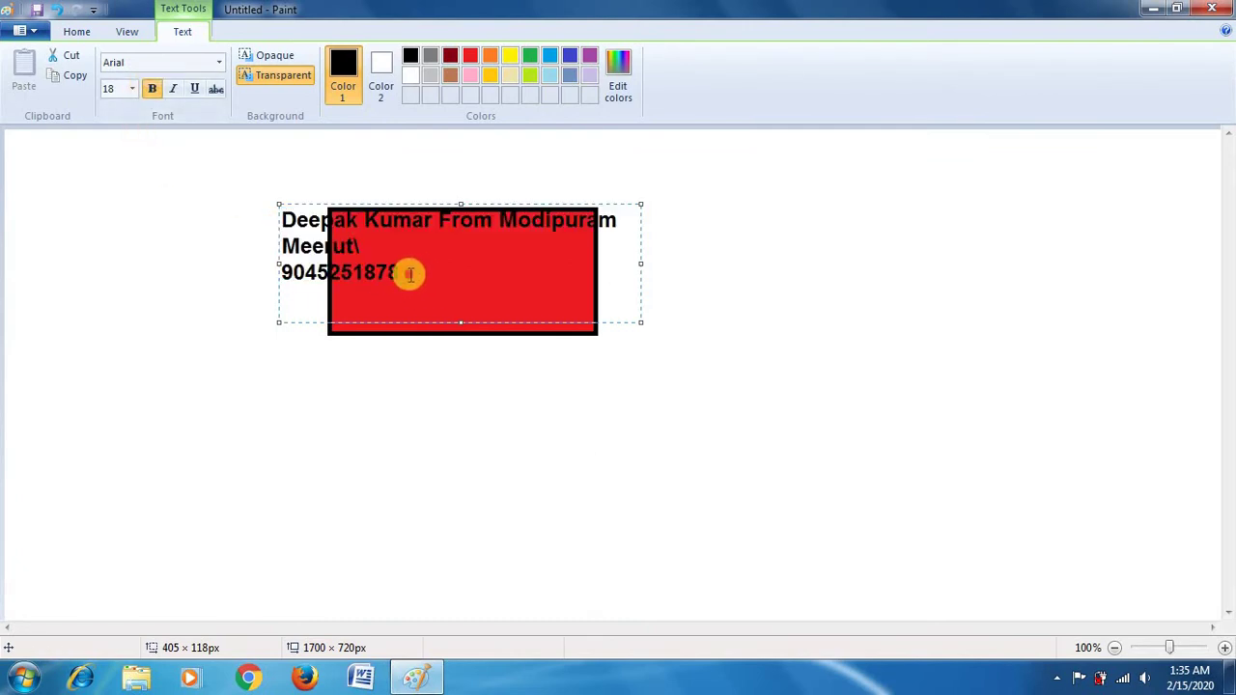
drag(408, 273, 345, 256)
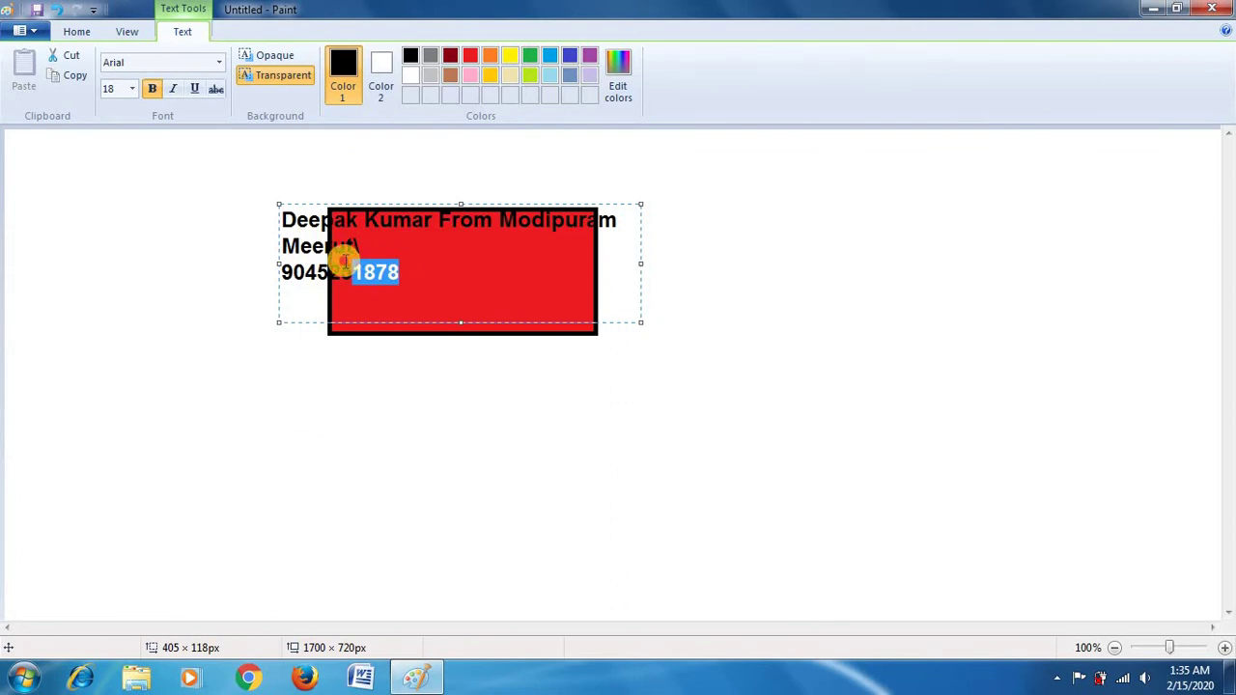
drag(345, 256, 276, 222)
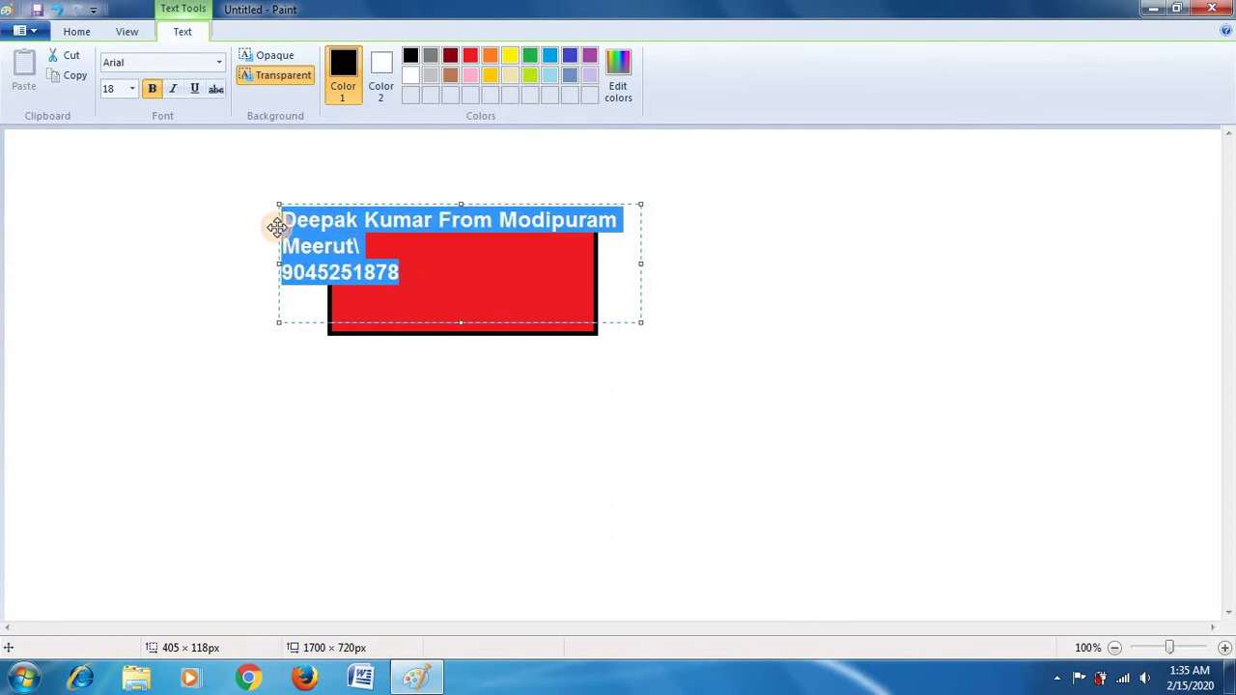
click(151, 89)
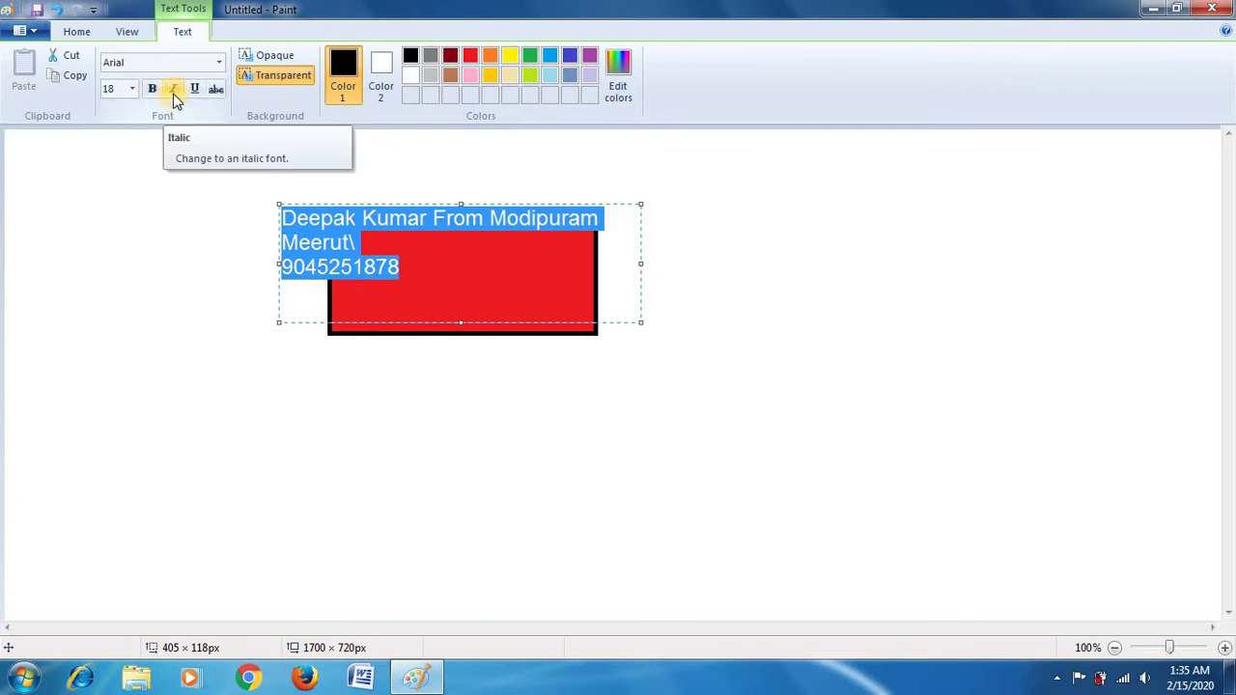
click(174, 94)
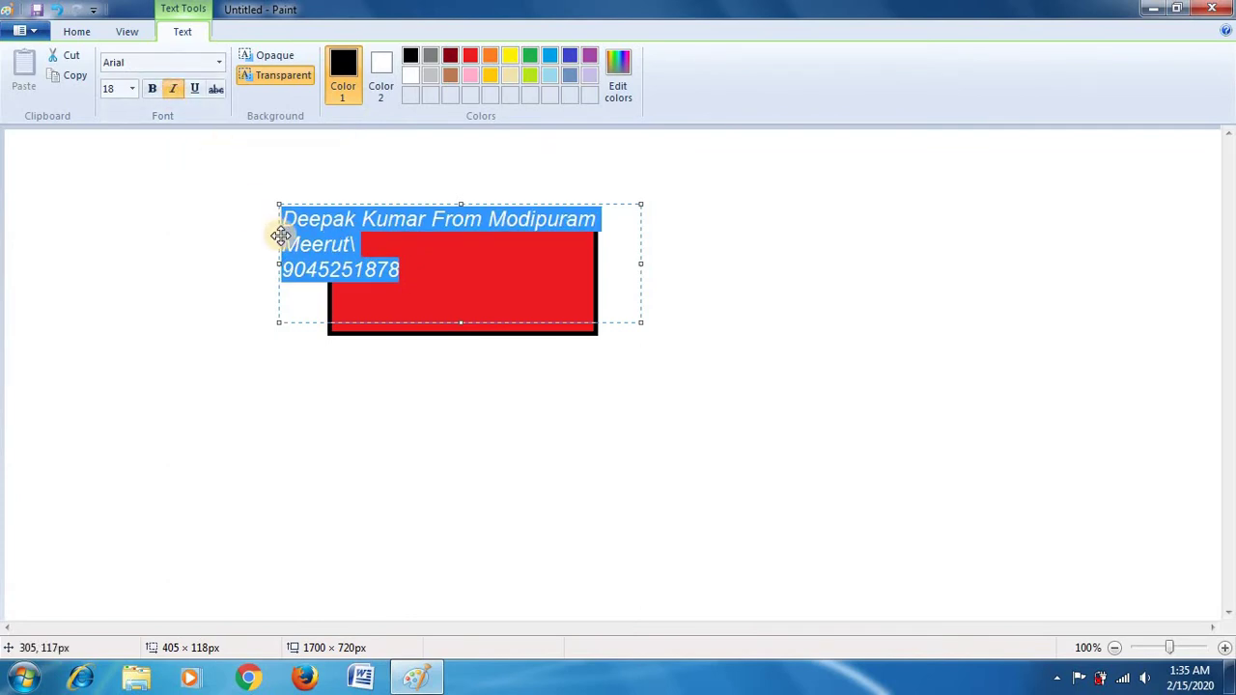
click(179, 92)
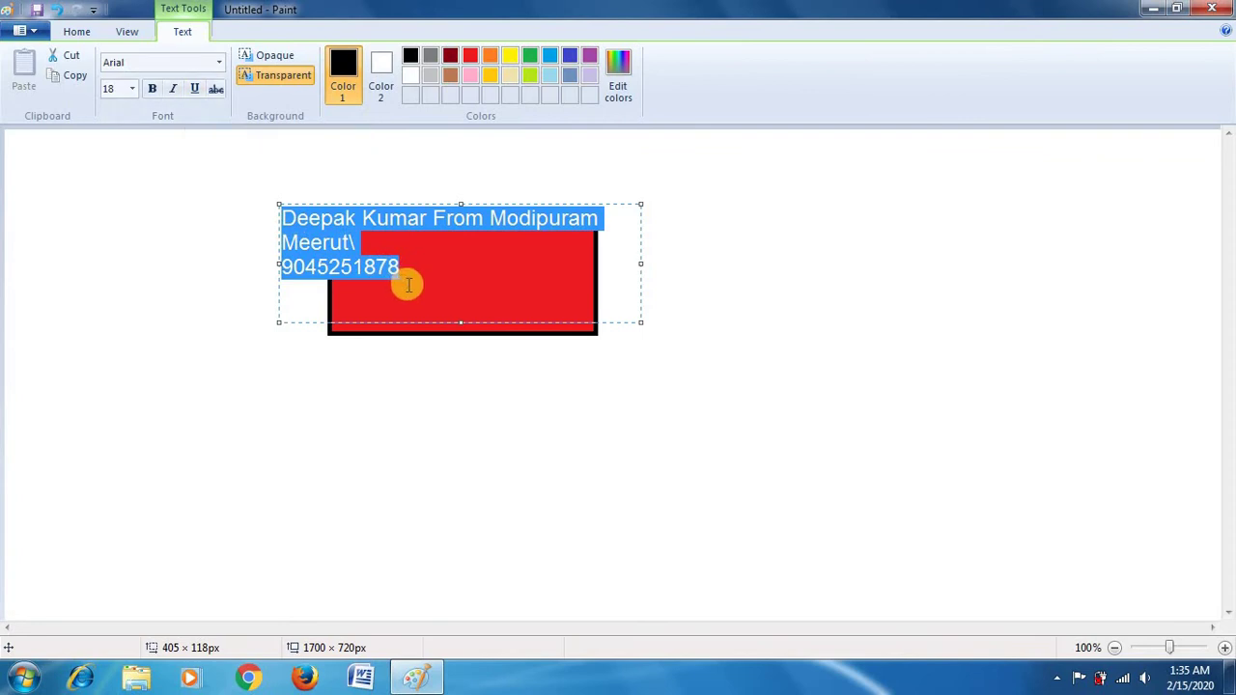
click(194, 89)
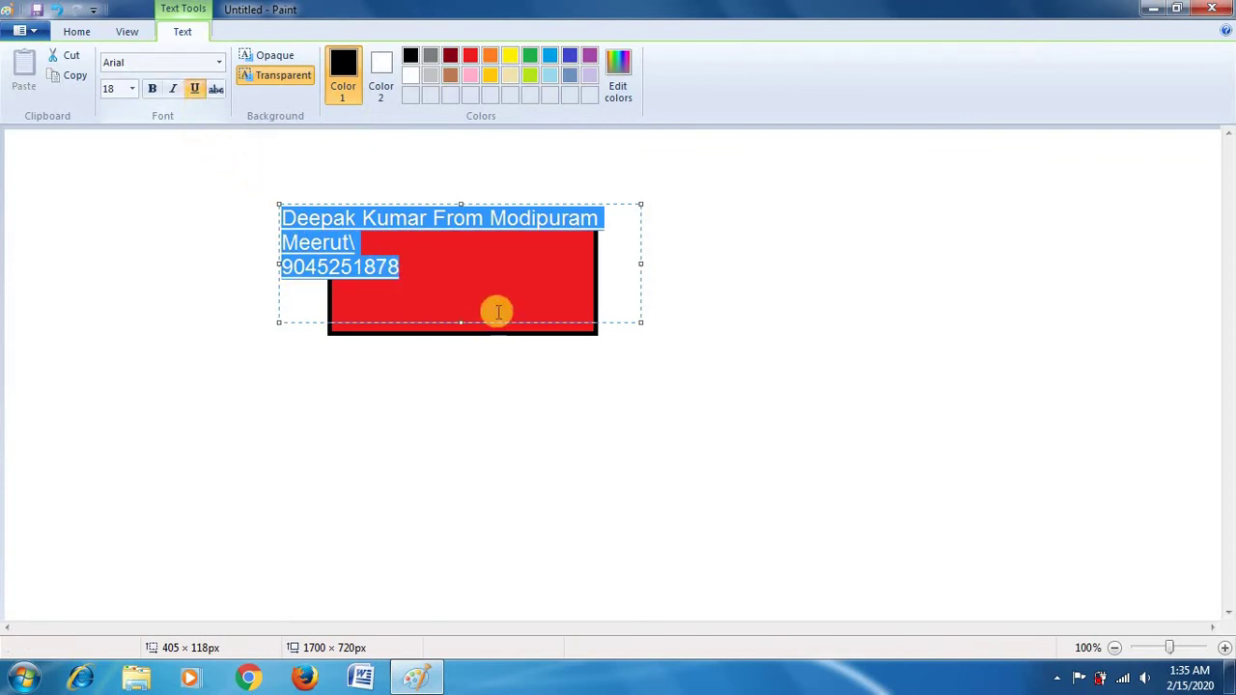
click(496, 312)
drag(428, 279, 276, 201)
click(195, 89)
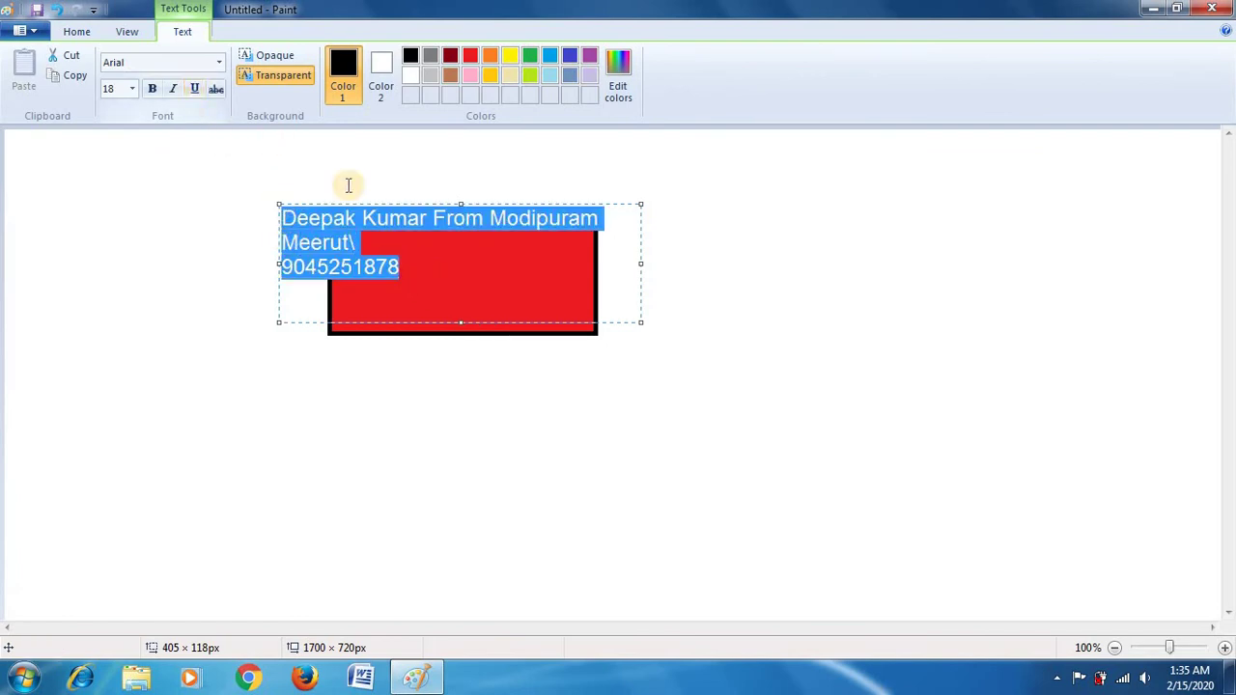
click(303, 211)
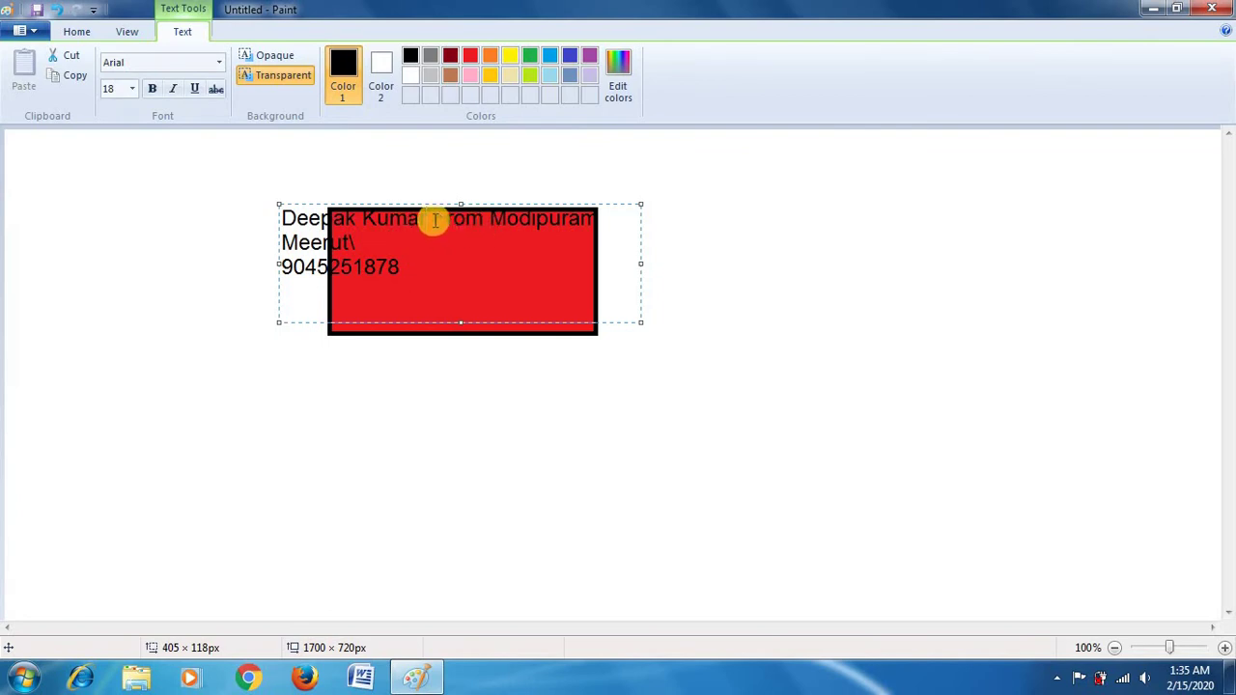
Step: Apply strikethrough to the word 'From' in the label
drag(435, 220, 477, 219)
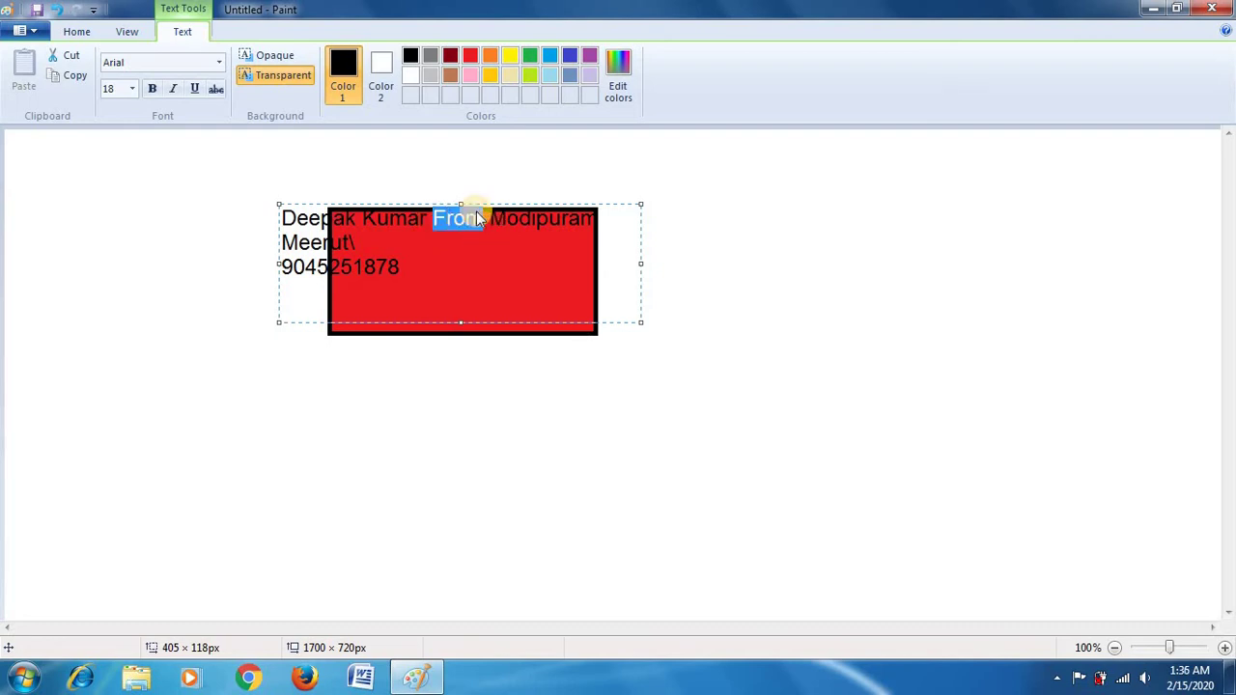
click(215, 90)
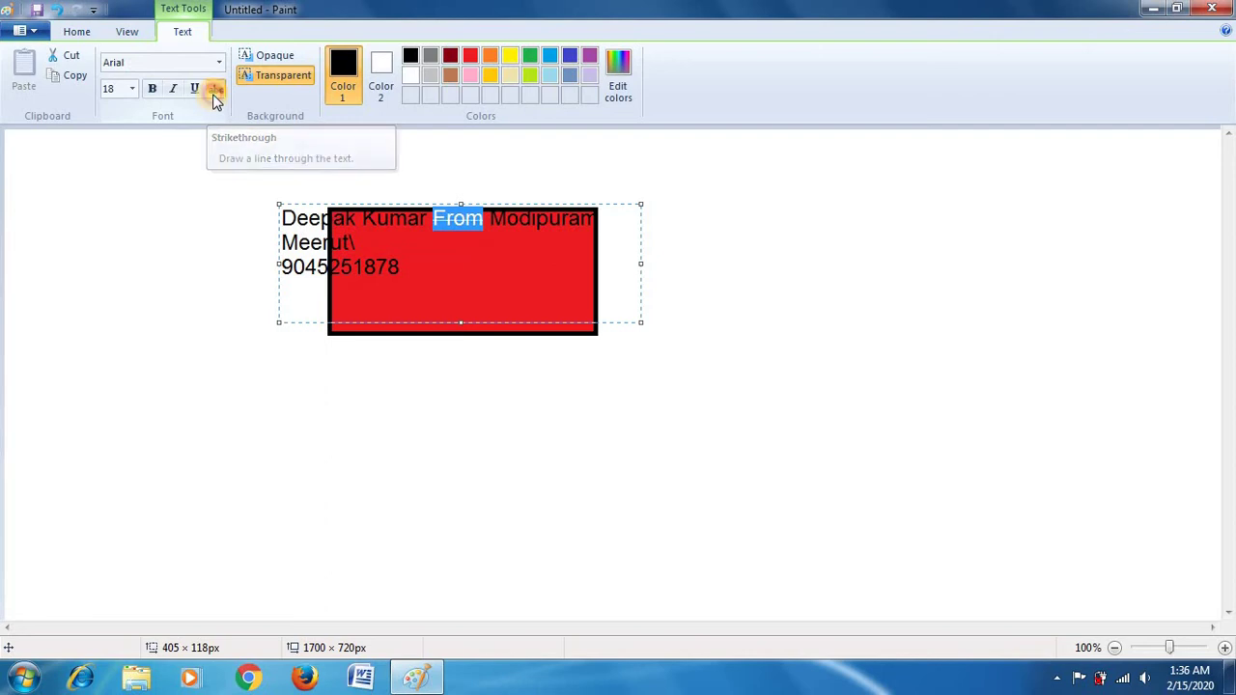
click(490, 252)
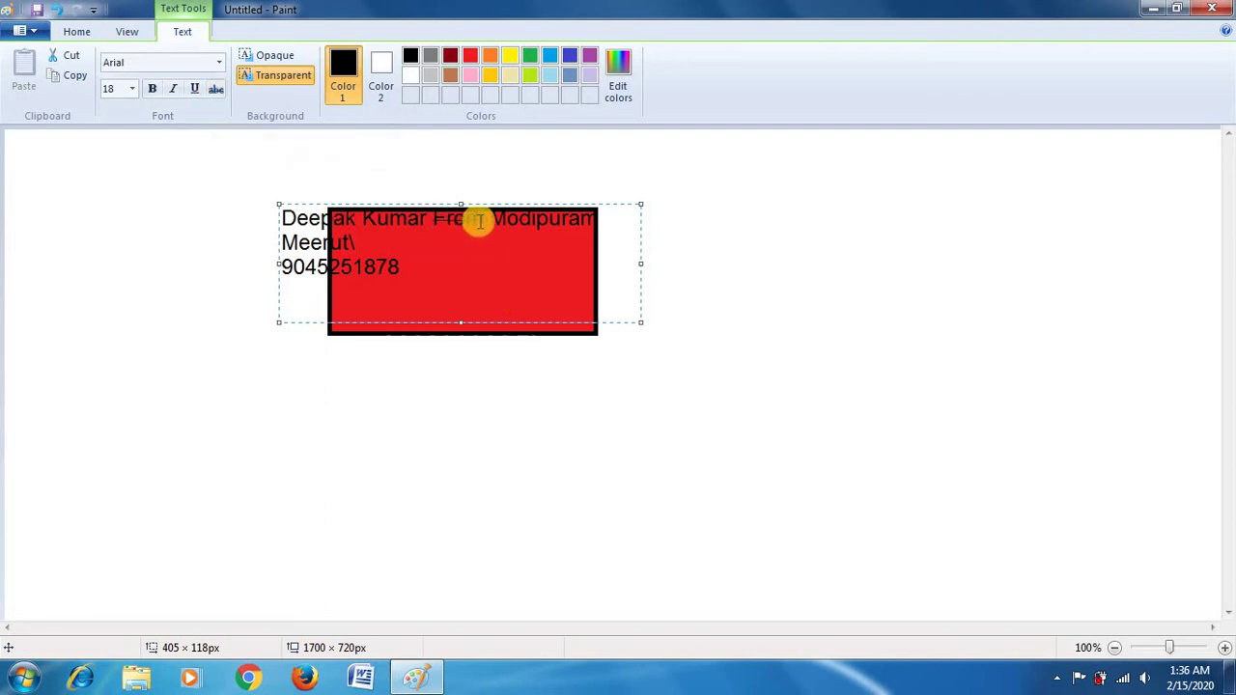
Step: Try an opaque white text background, then restore it to transparent
drag(478, 221, 437, 225)
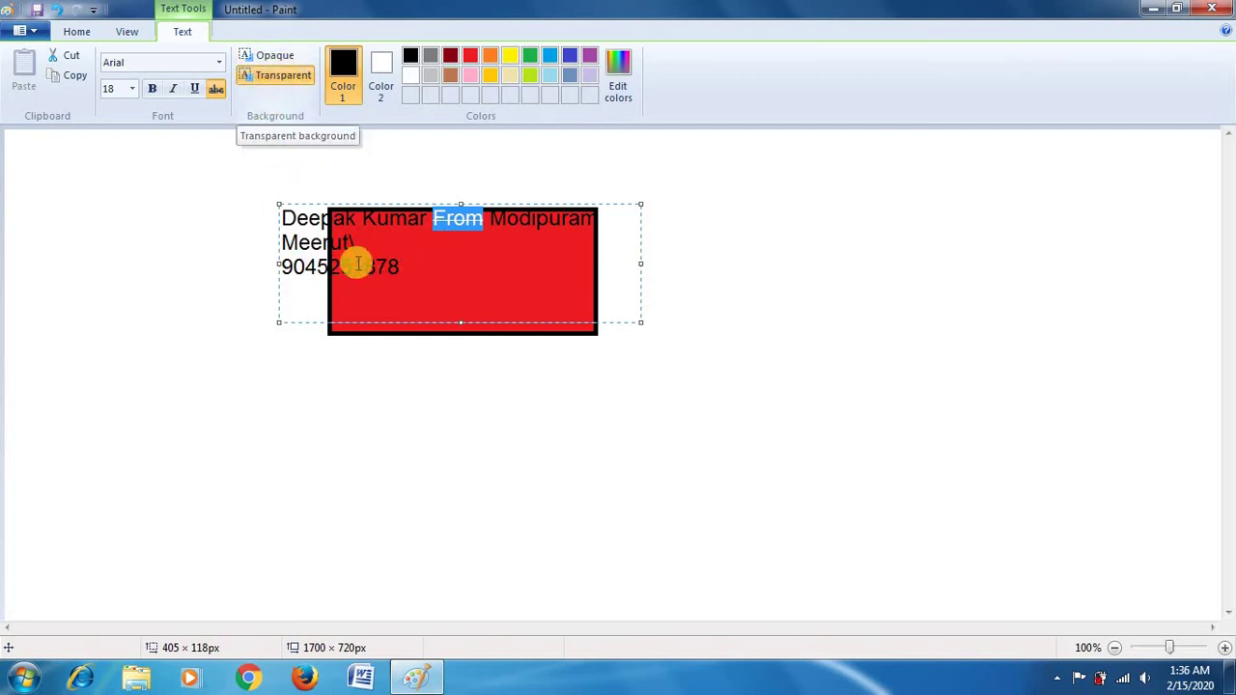
click(287, 59)
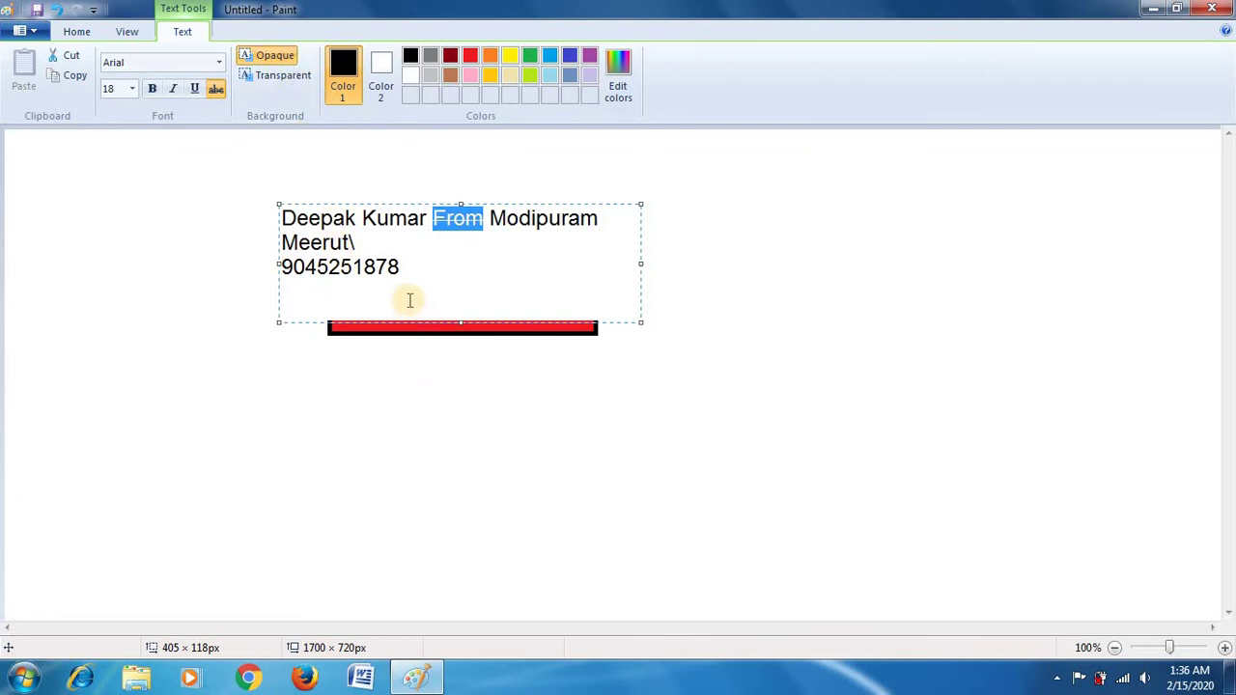
click(300, 81)
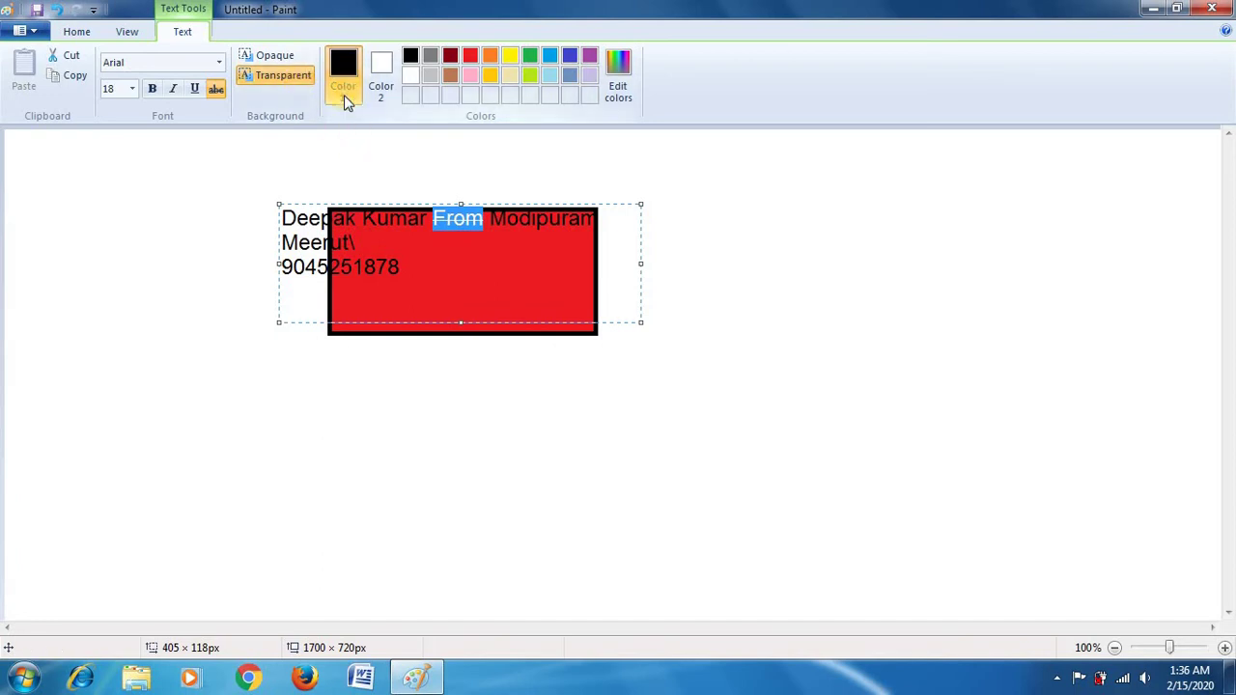
Step: Colour all three text lines gray and commit the label onto the picture
drag(391, 269, 251, 202)
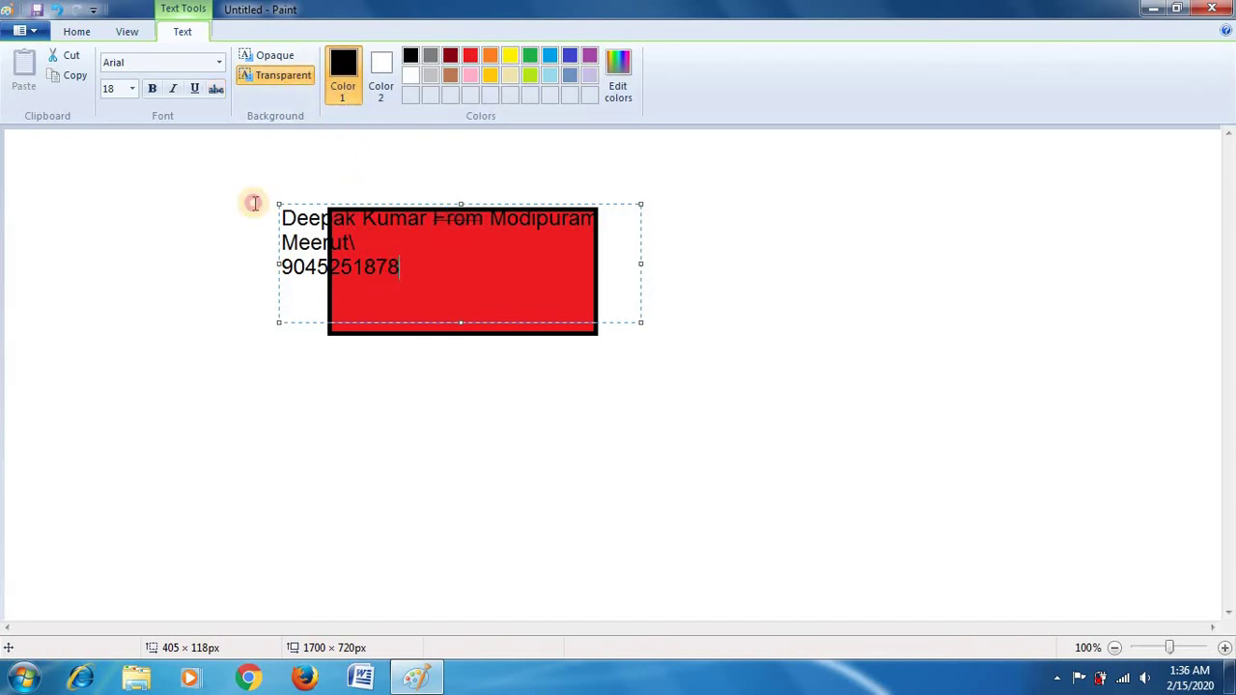
click(429, 56)
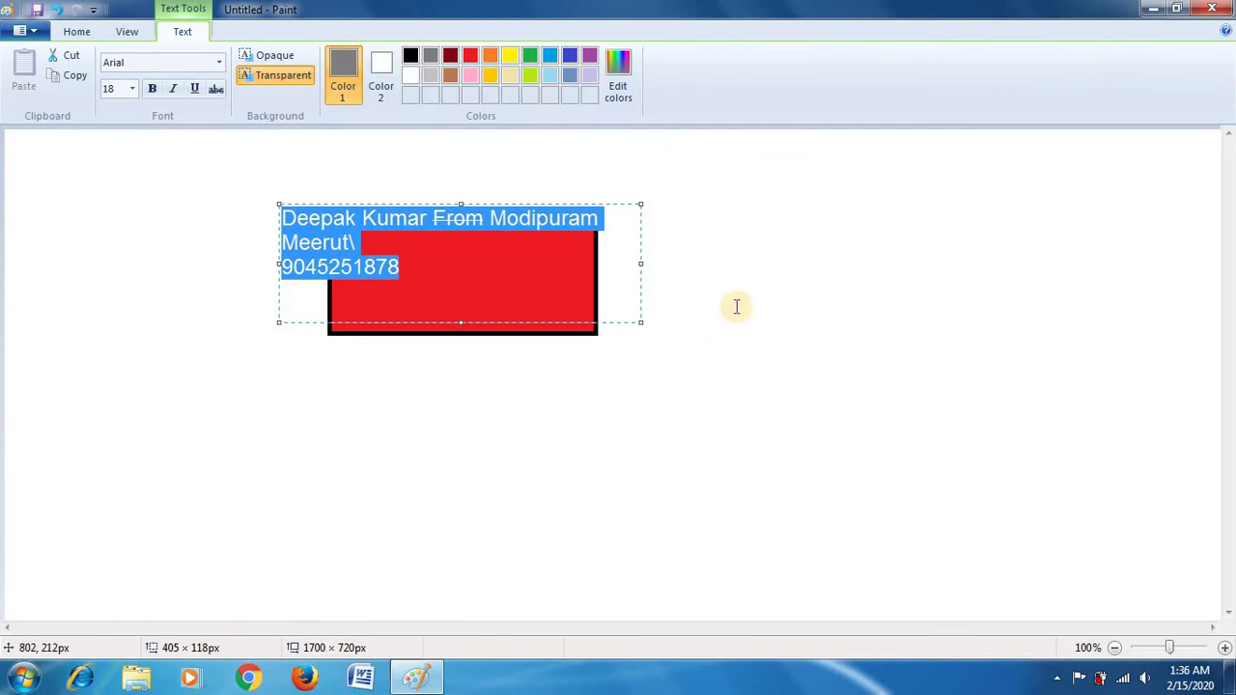
click(732, 202)
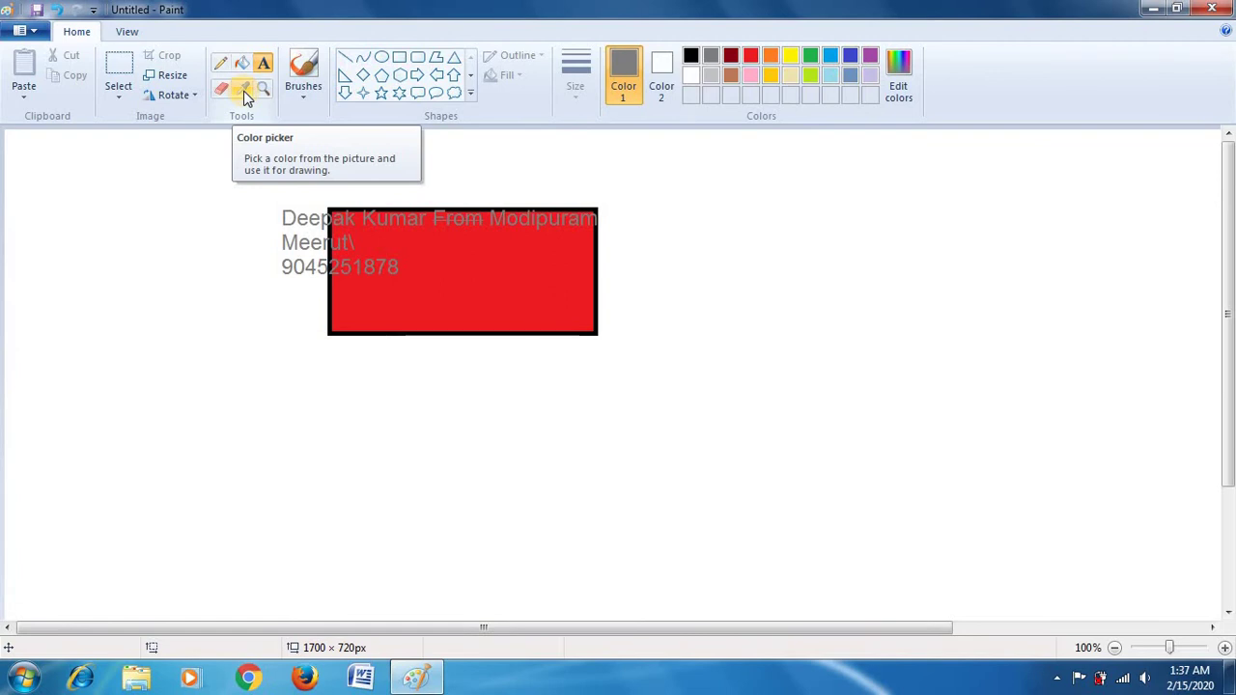
Step: Draw a circle to the right of the red rectangle and fill it purple
click(387, 59)
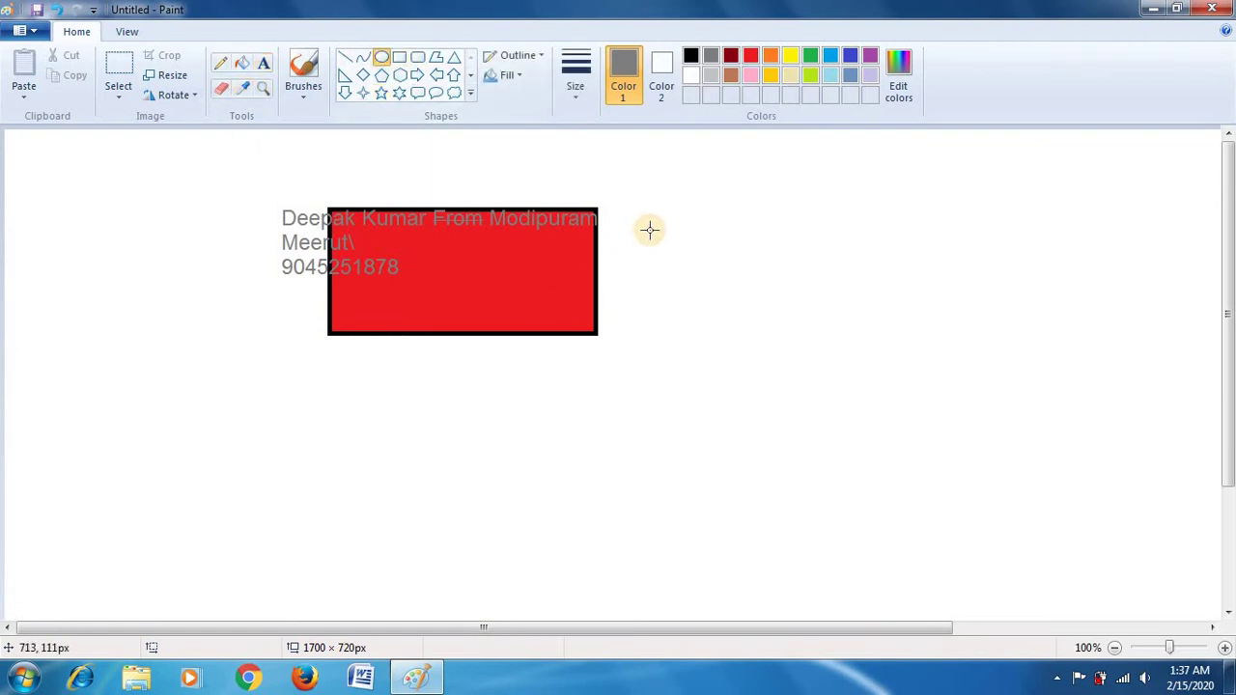
drag(649, 230, 864, 447)
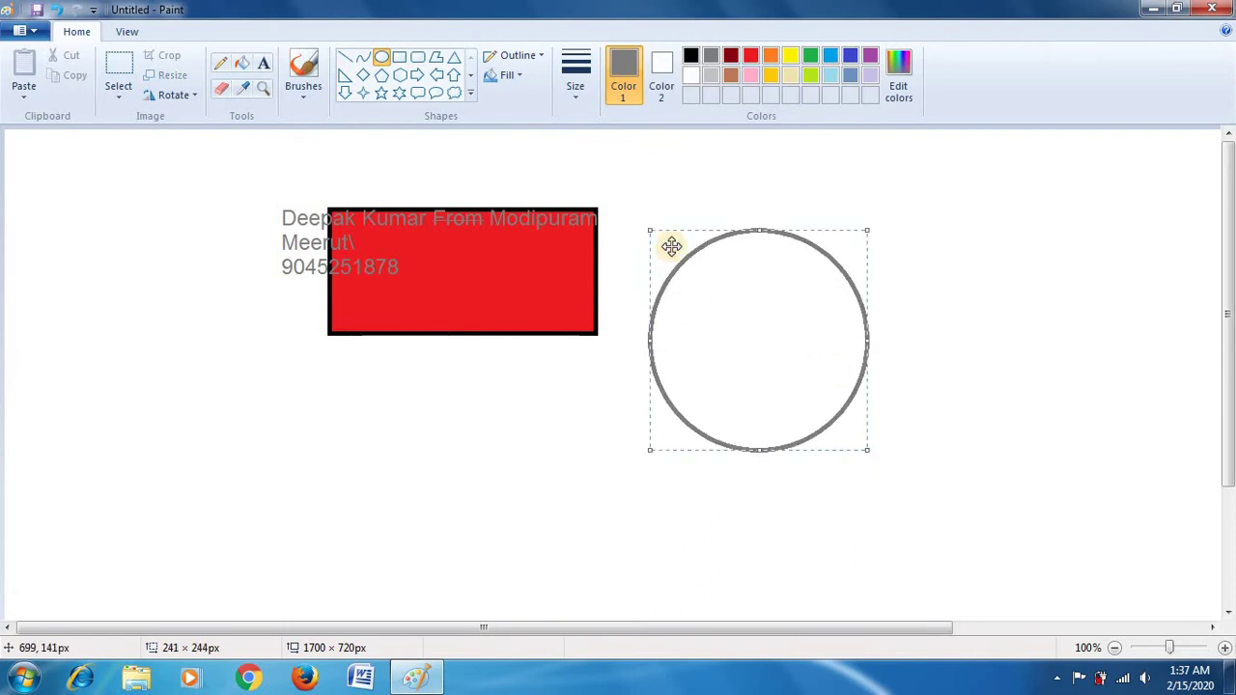
click(242, 66)
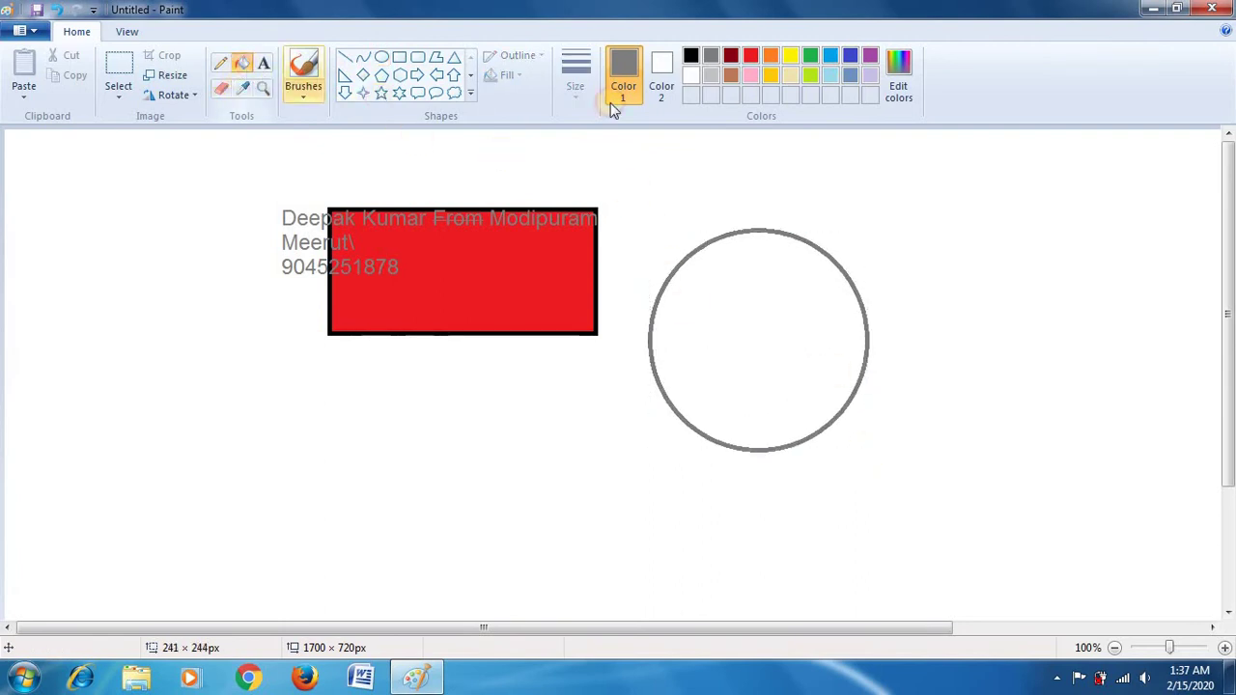
click(868, 56)
click(783, 361)
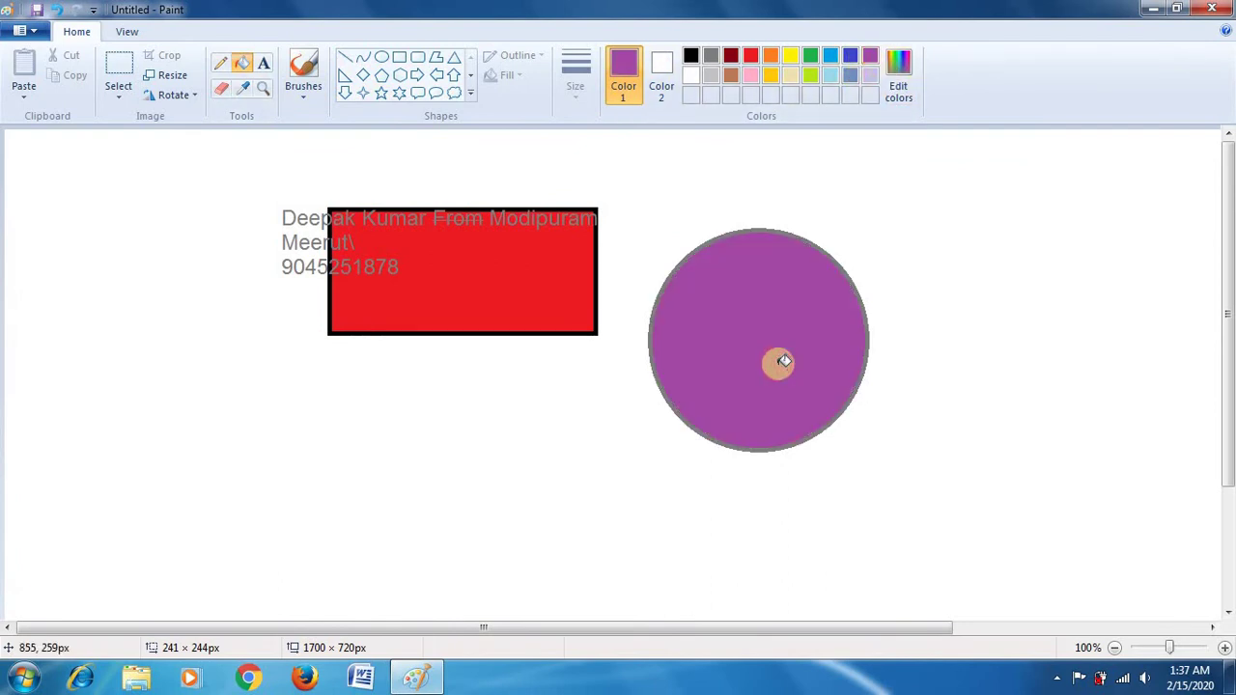
Step: Draw a purple hexagon outline below the red rectangle
click(401, 76)
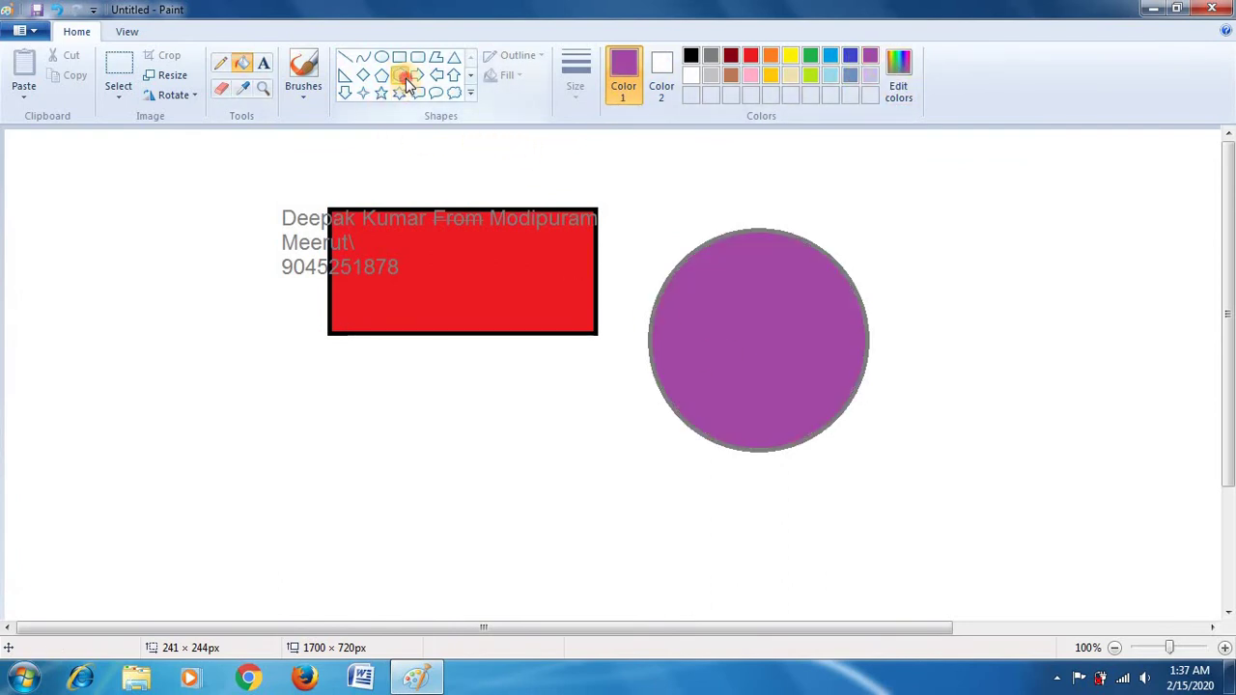
drag(237, 339, 453, 551)
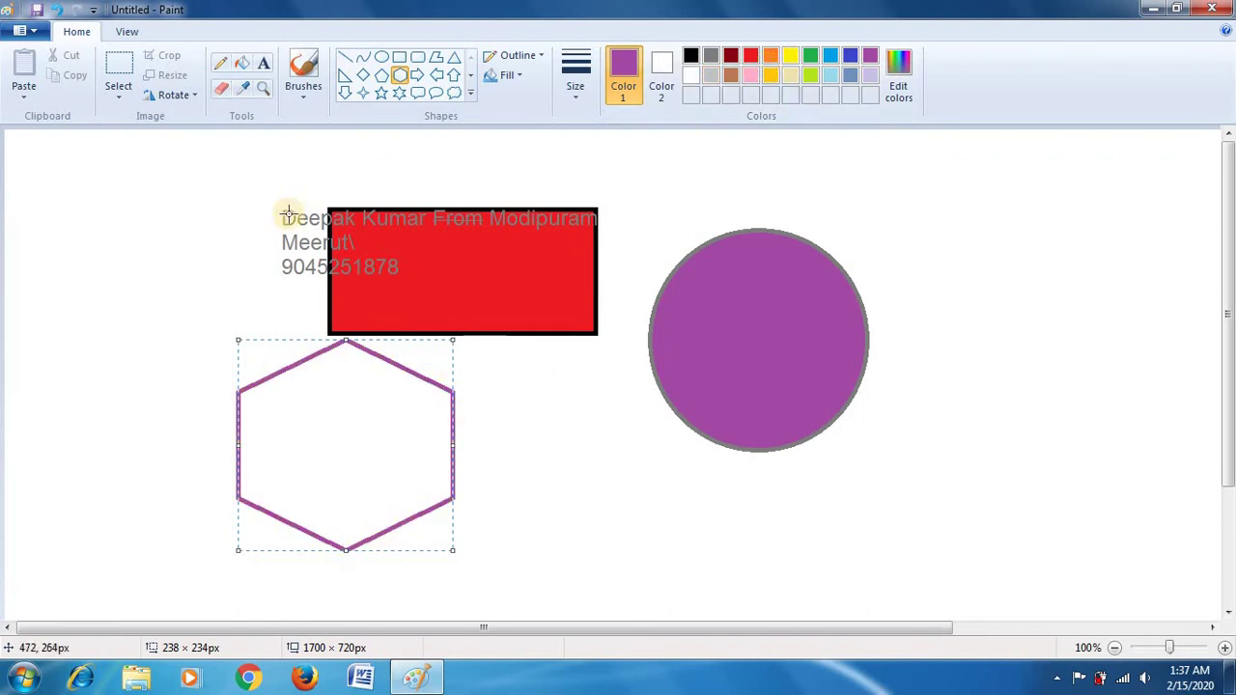
click(244, 87)
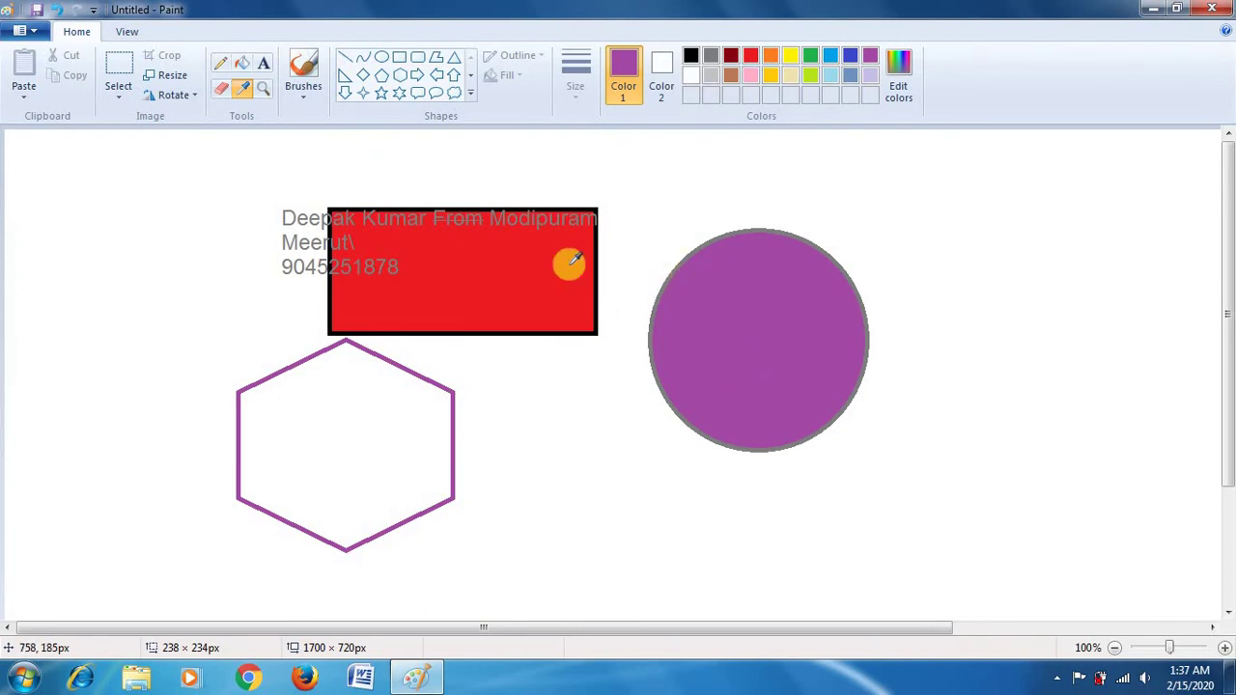
Step: Sample the rectangle's red with the Color picker and bucket-fill the hexagon with it
click(458, 255)
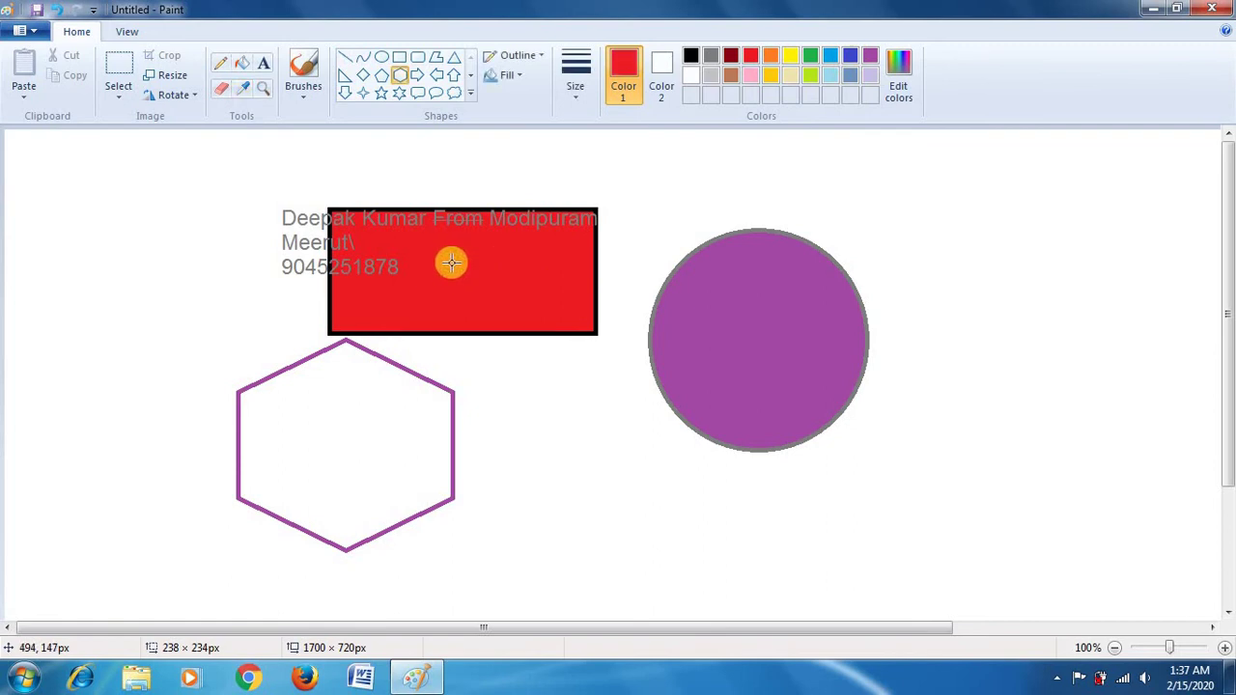
click(617, 75)
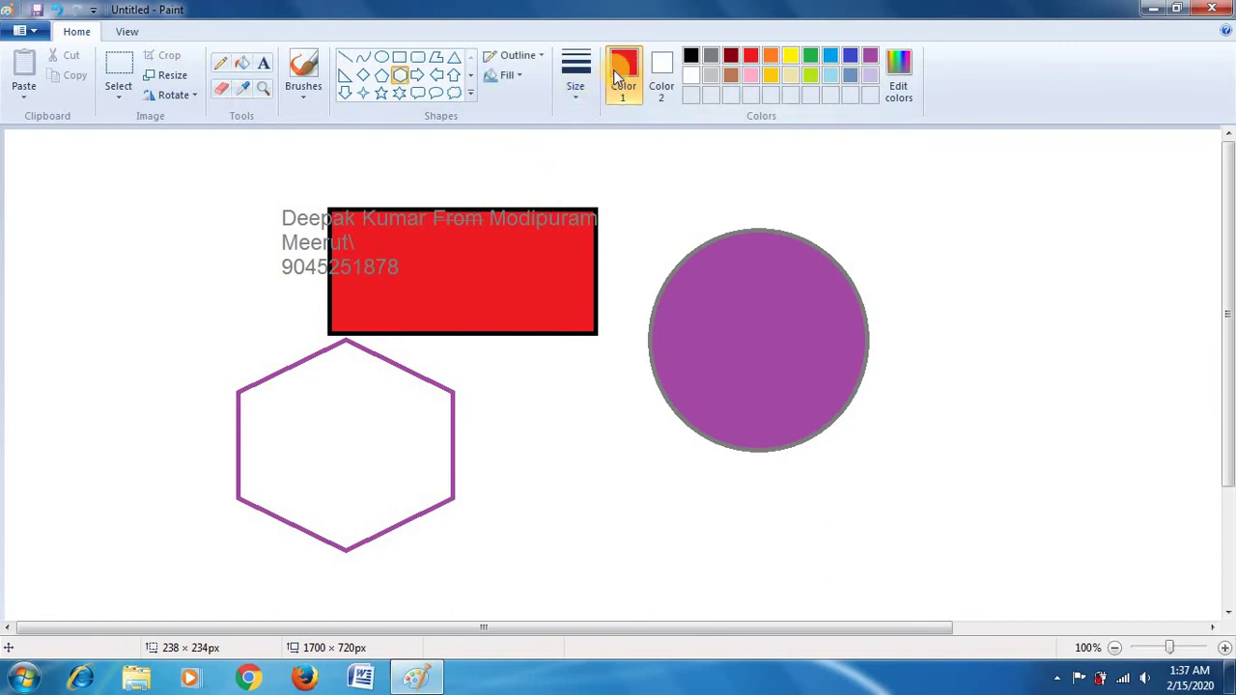
click(241, 63)
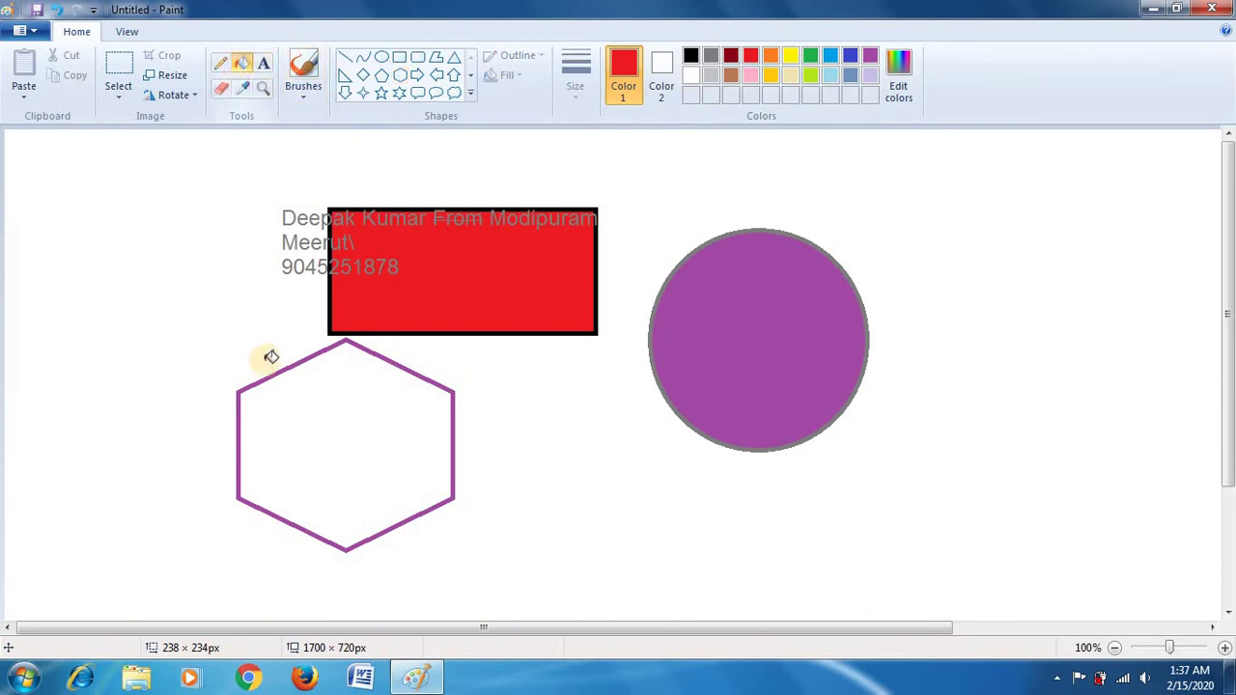
click(279, 431)
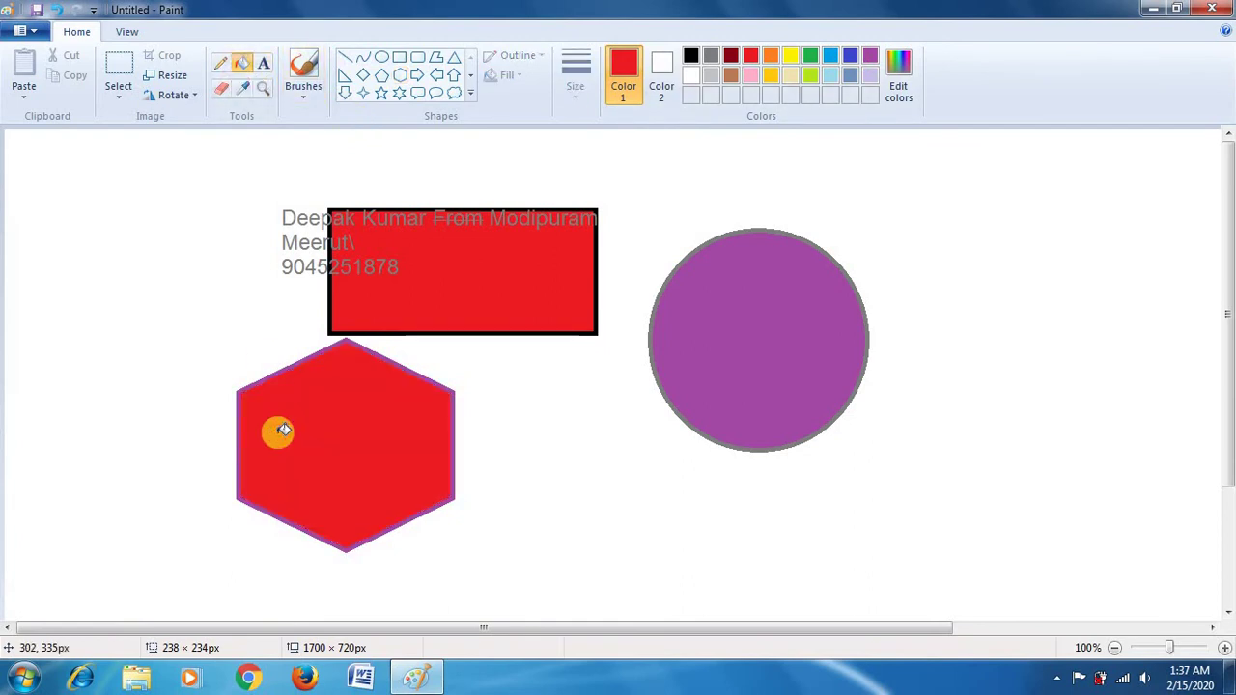
Step: Magnify the red rectangle to 300%, return to 100%, and show the Brushes styles
click(262, 91)
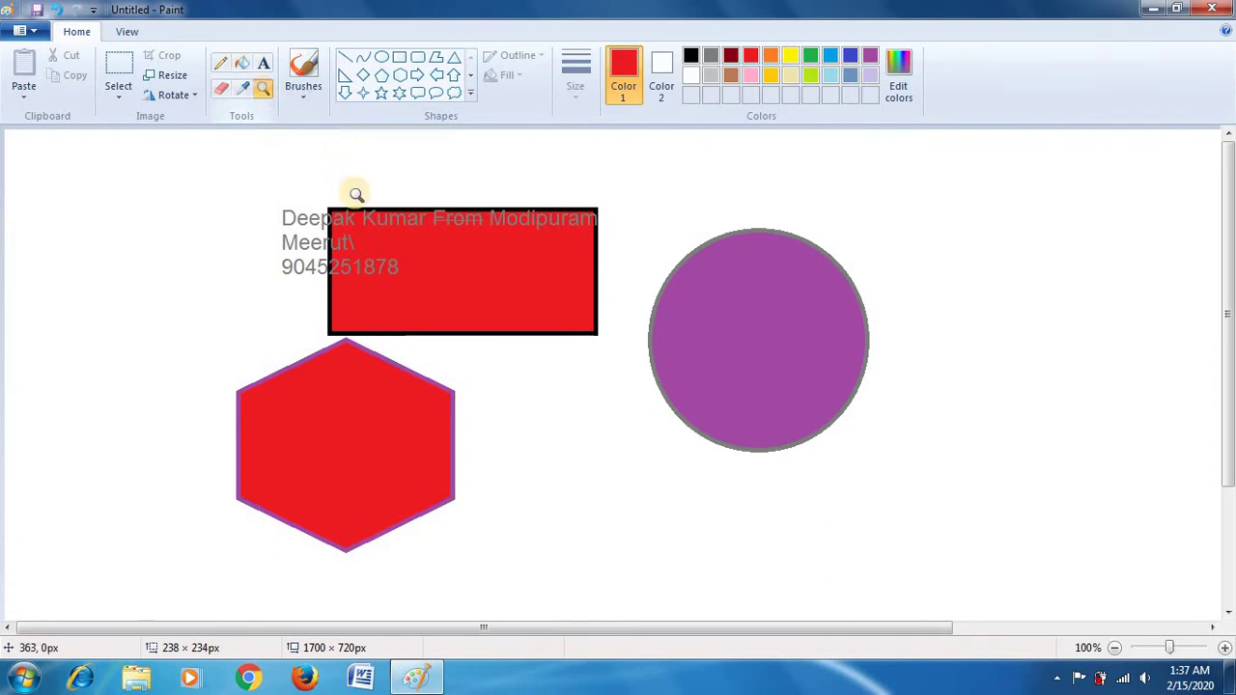
click(382, 283)
click(591, 331)
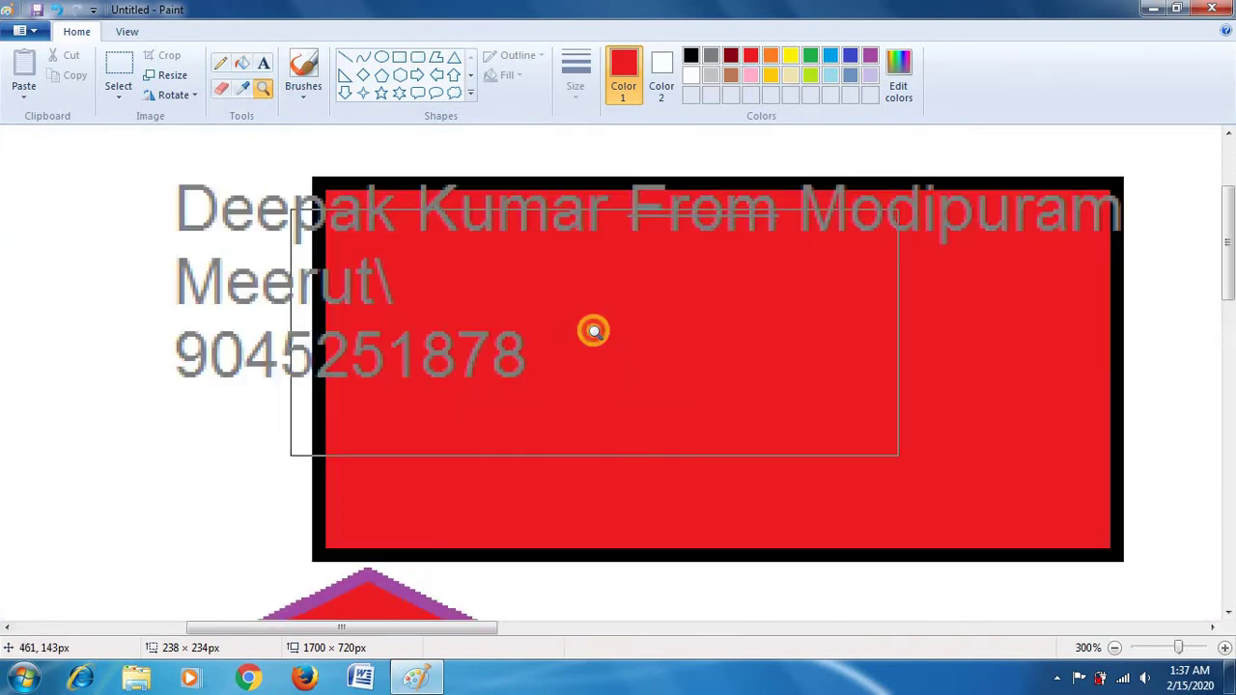
right_click(527, 307)
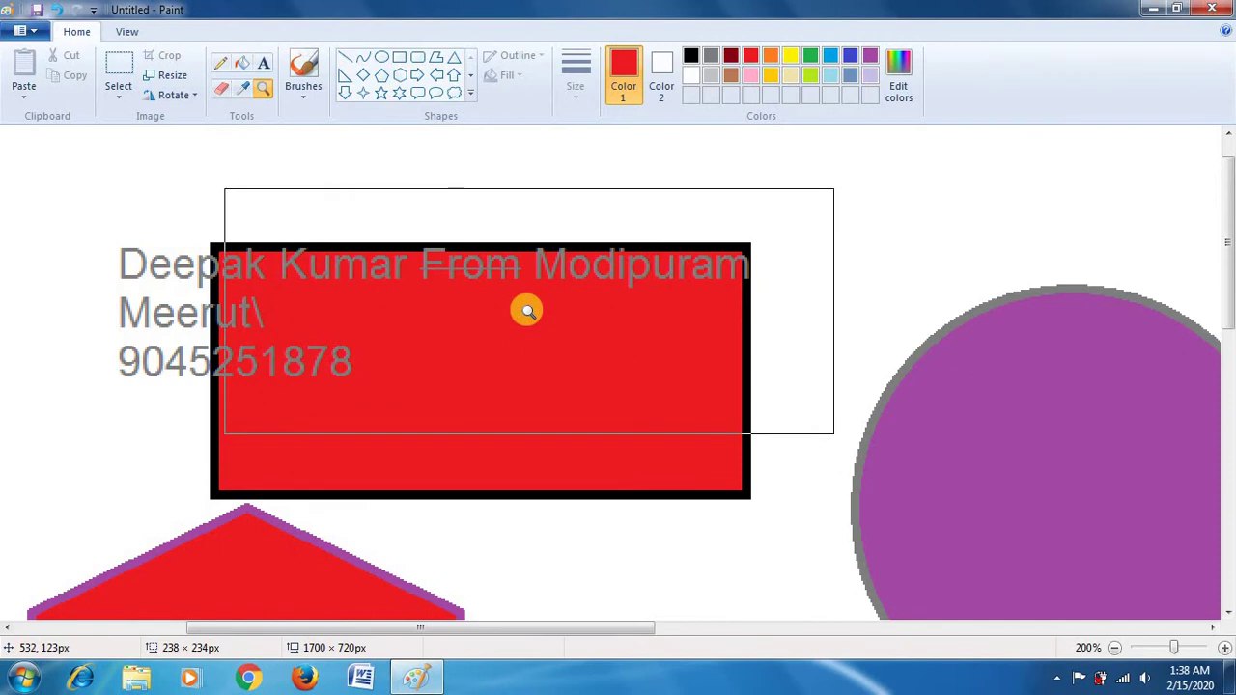
right_click(527, 311)
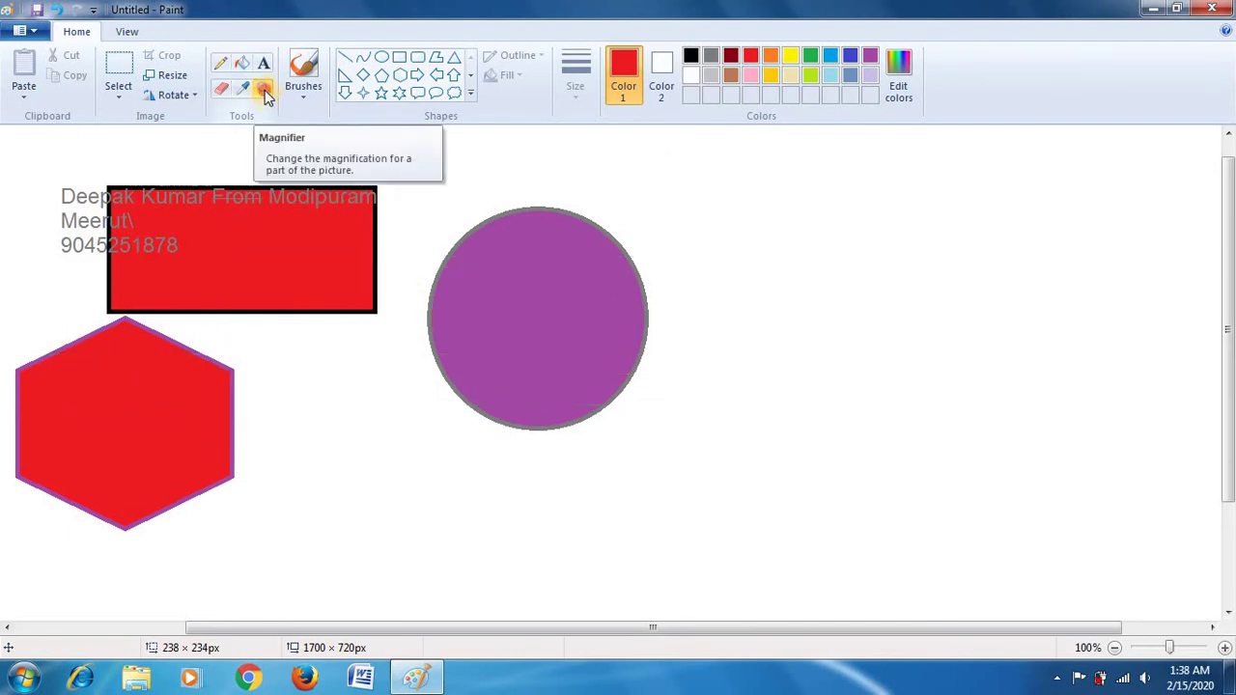
click(241, 63)
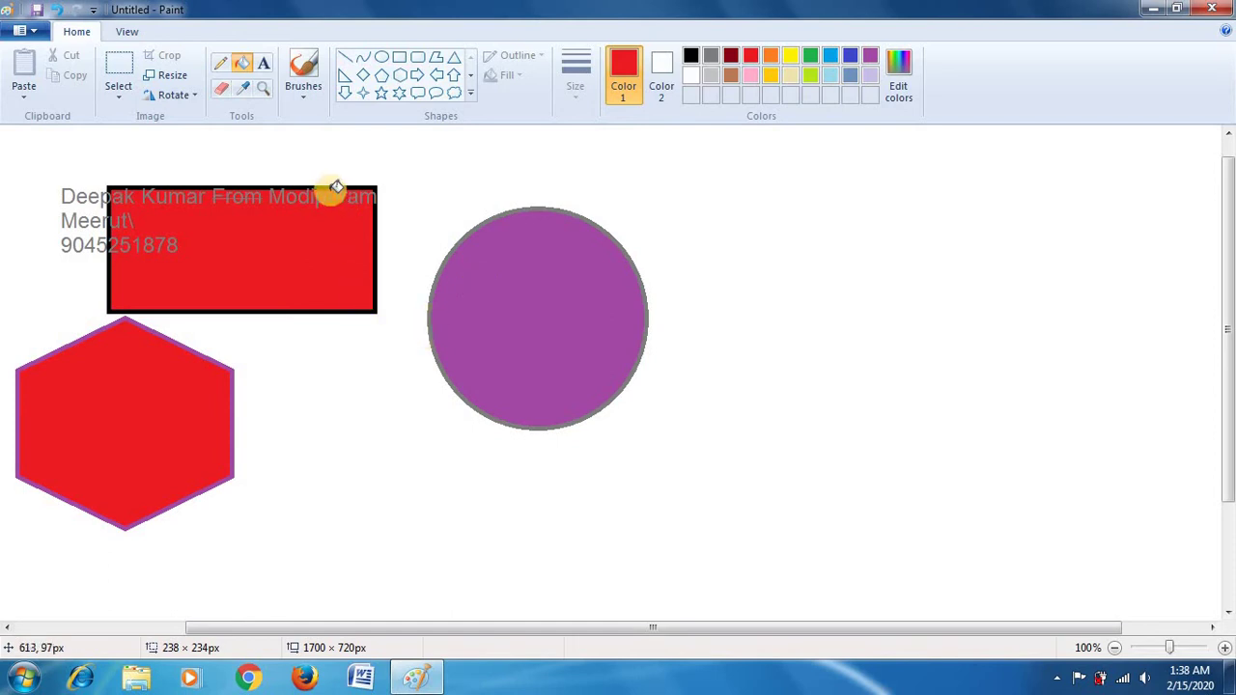
click(305, 95)
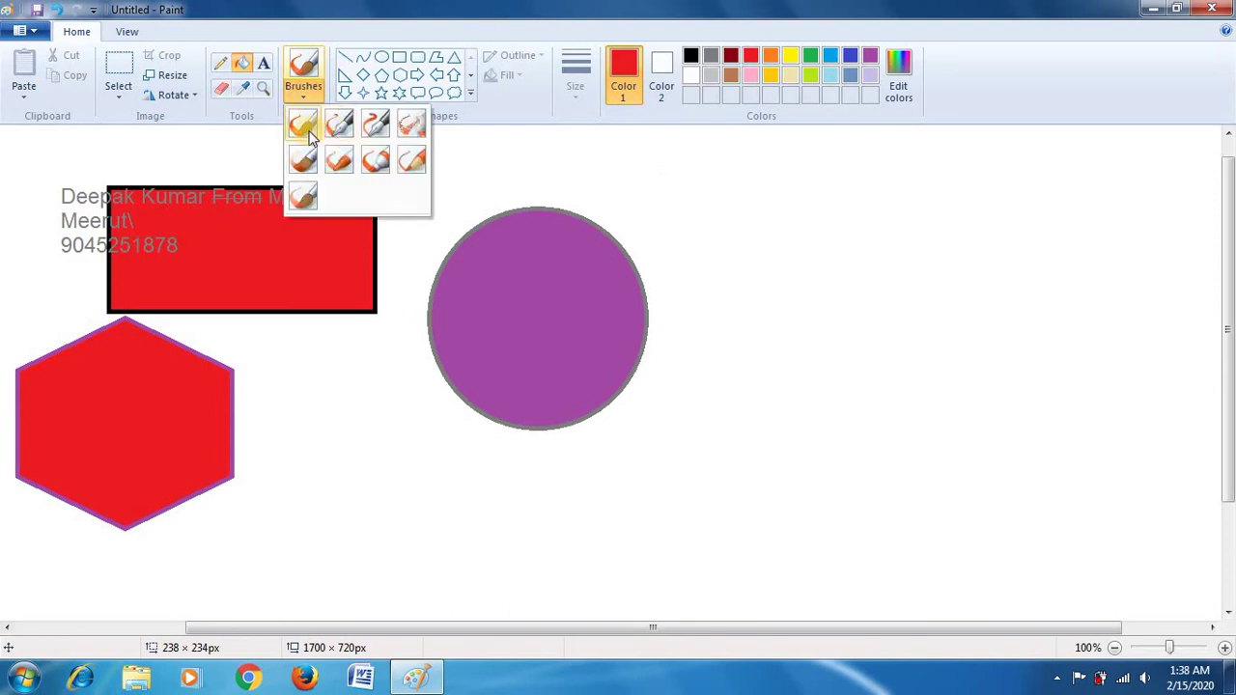
Step: Paint three red speed-line strokes around the circle using the first, calligraphy and third brushes
click(303, 126)
mouse_move(433, 215)
mouse_down()
mouse_move(489, 188)
mouse_move(885, 198)
mouse_up()
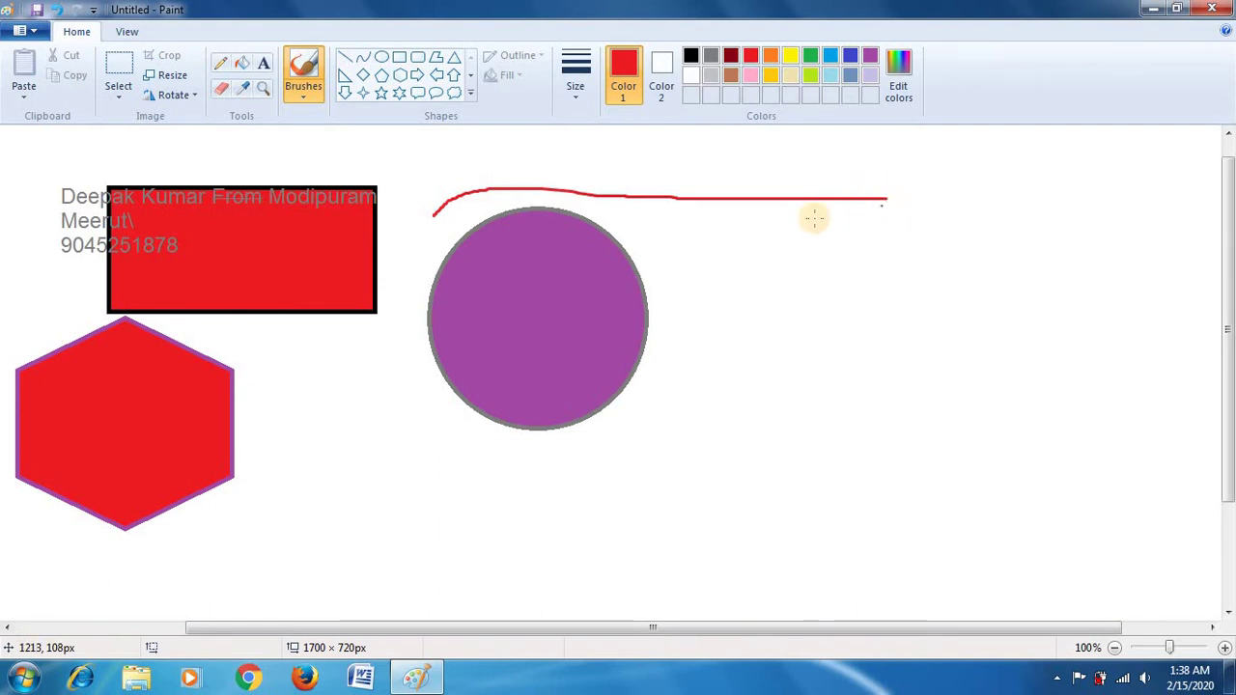
click(301, 99)
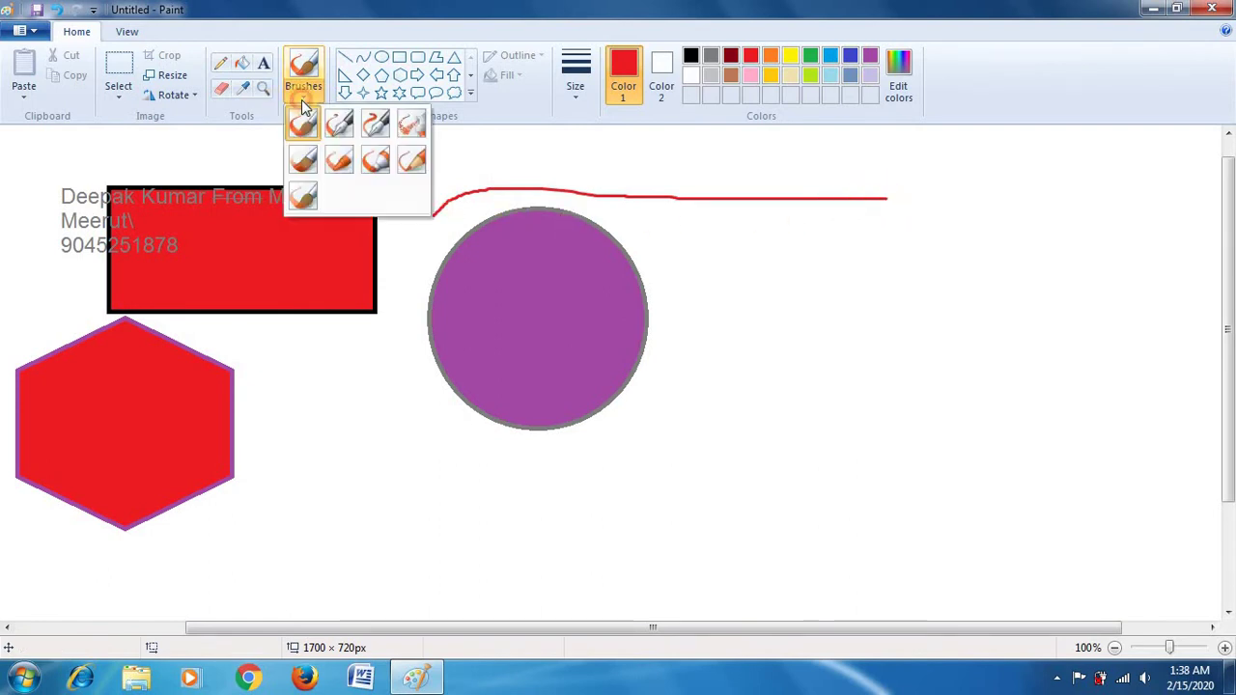
click(345, 126)
drag(710, 321, 973, 279)
click(291, 93)
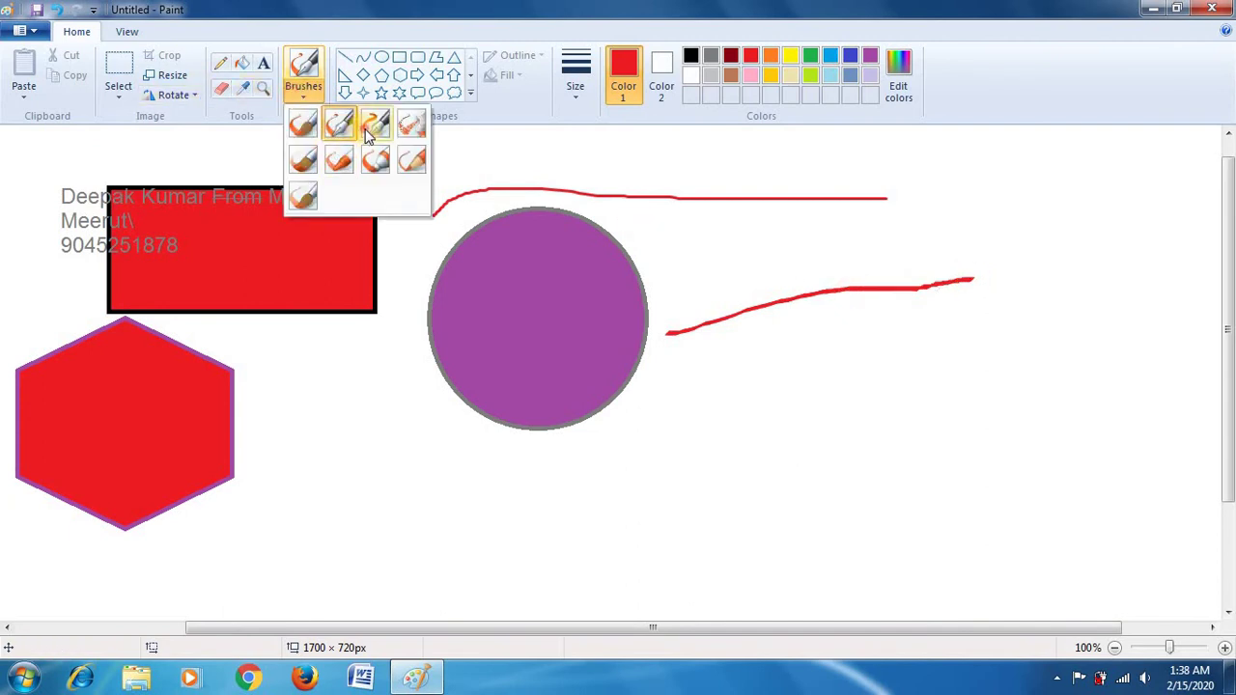
click(369, 123)
mouse_move(400, 469)
mouse_down()
mouse_move(790, 435)
mouse_move(839, 381)
mouse_move(931, 422)
mouse_move(985, 399)
mouse_up()
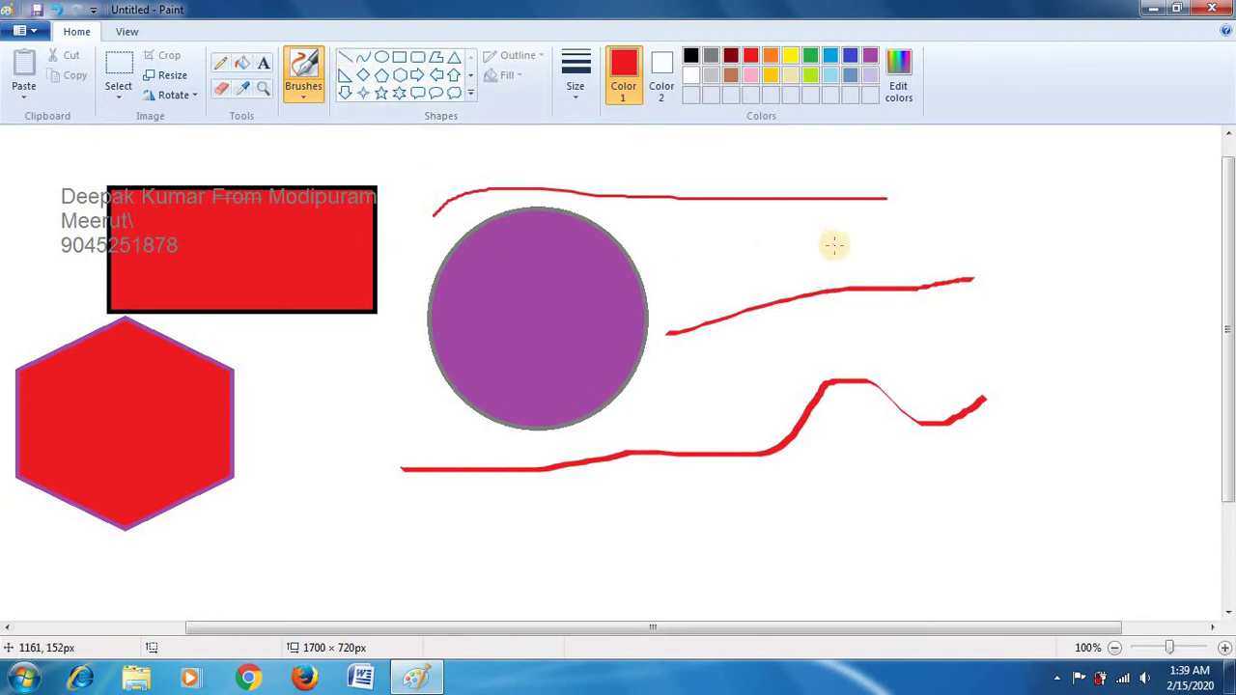
click(346, 60)
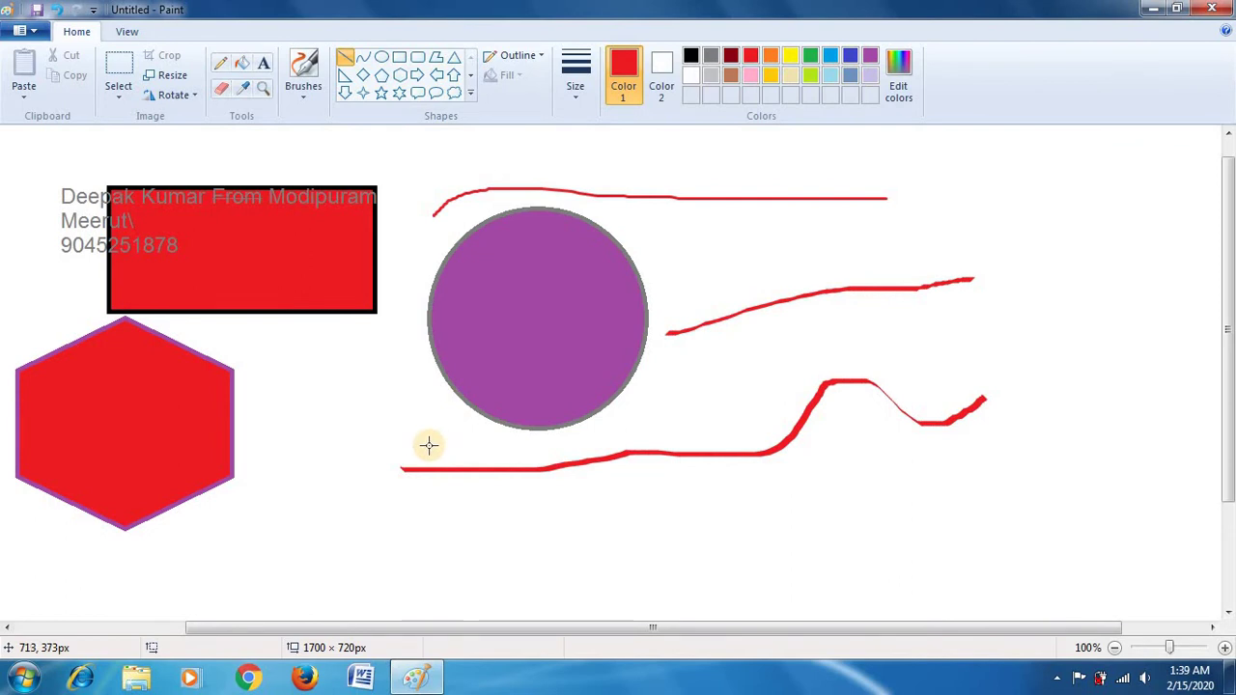
Step: Draw a long red line beneath the purple circle, then a two-bend red curve lower down
drag(429, 445, 870, 439)
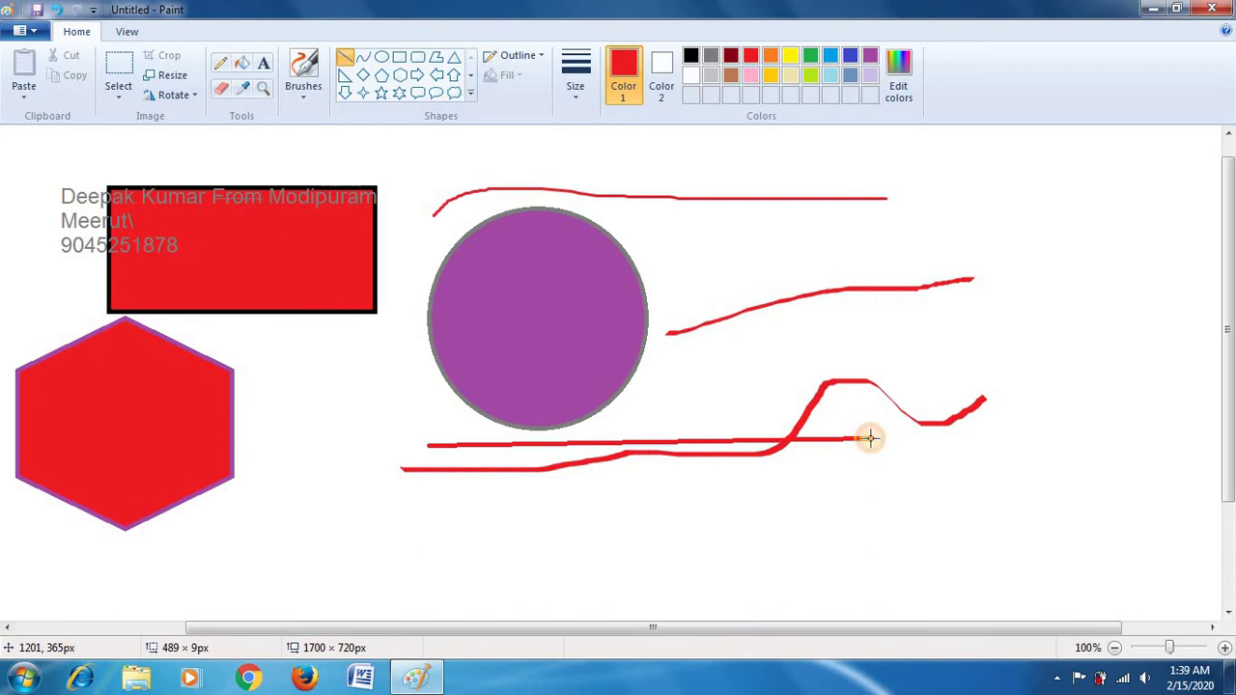
drag(870, 439, 974, 444)
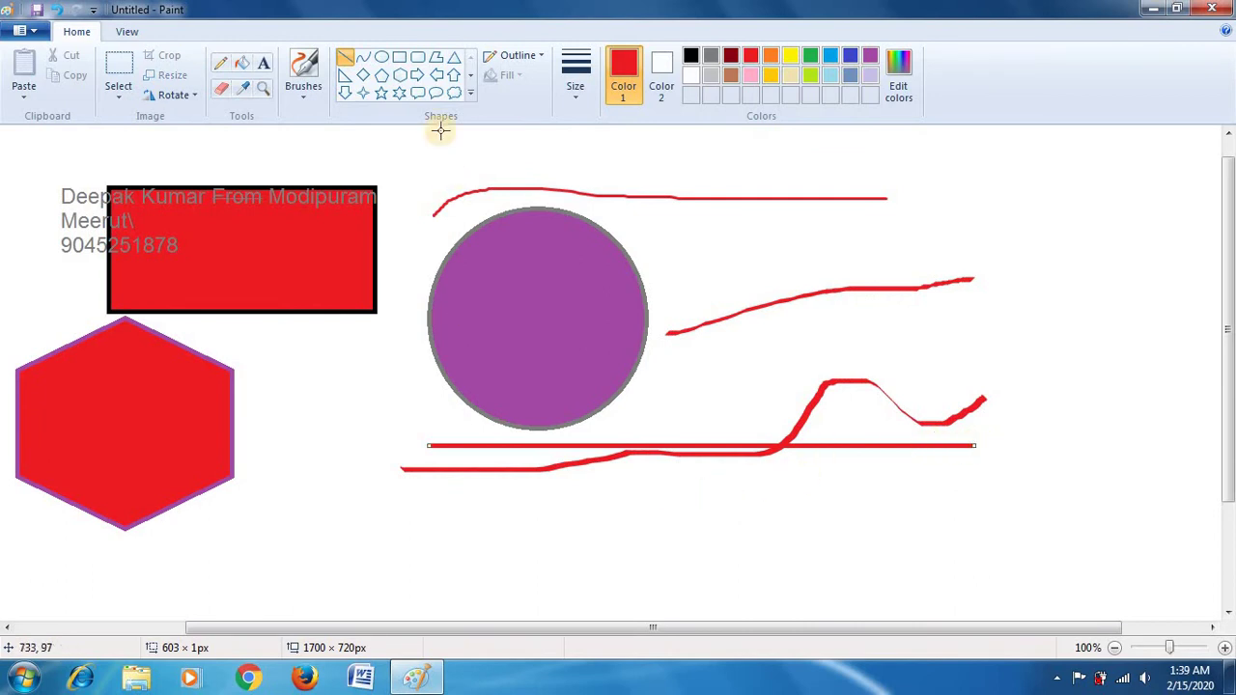
click(366, 60)
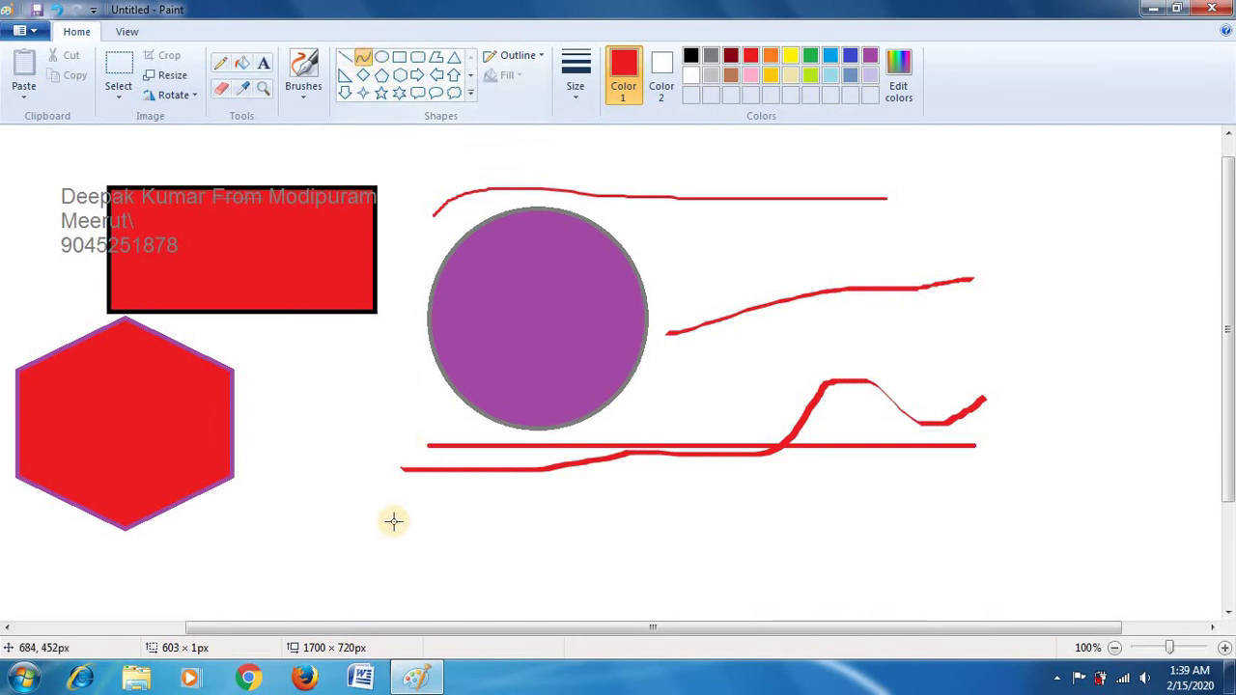
drag(358, 549, 778, 549)
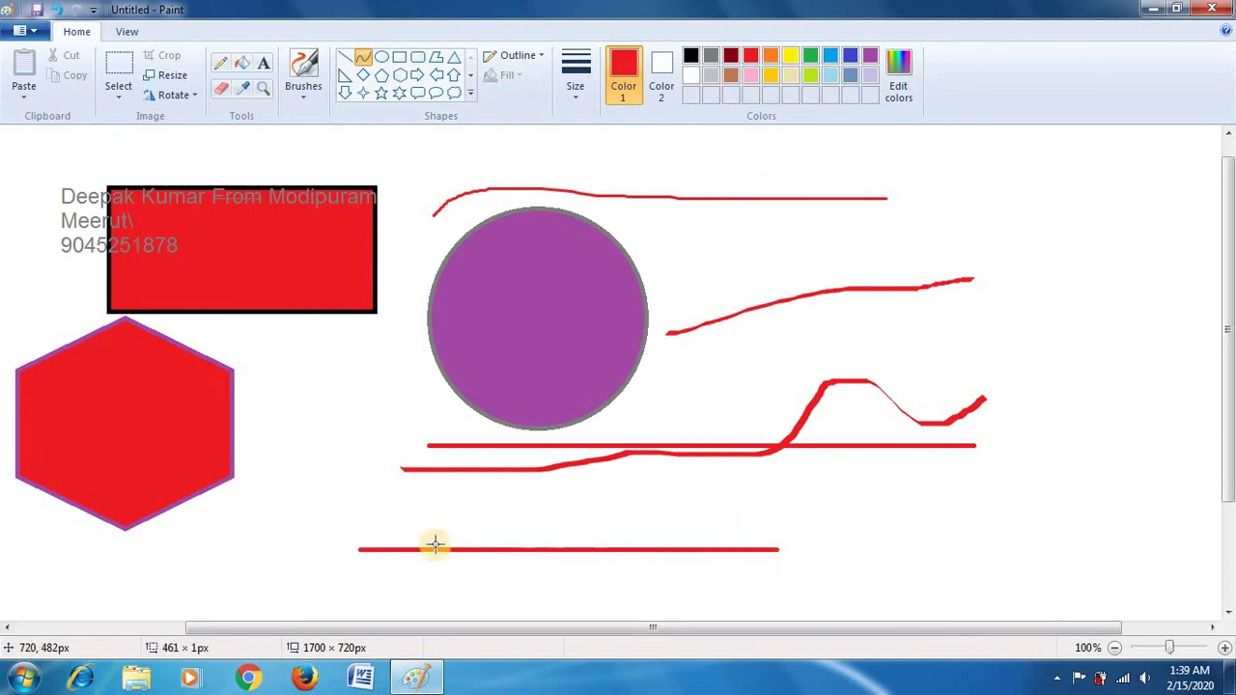
drag(679, 549, 708, 479)
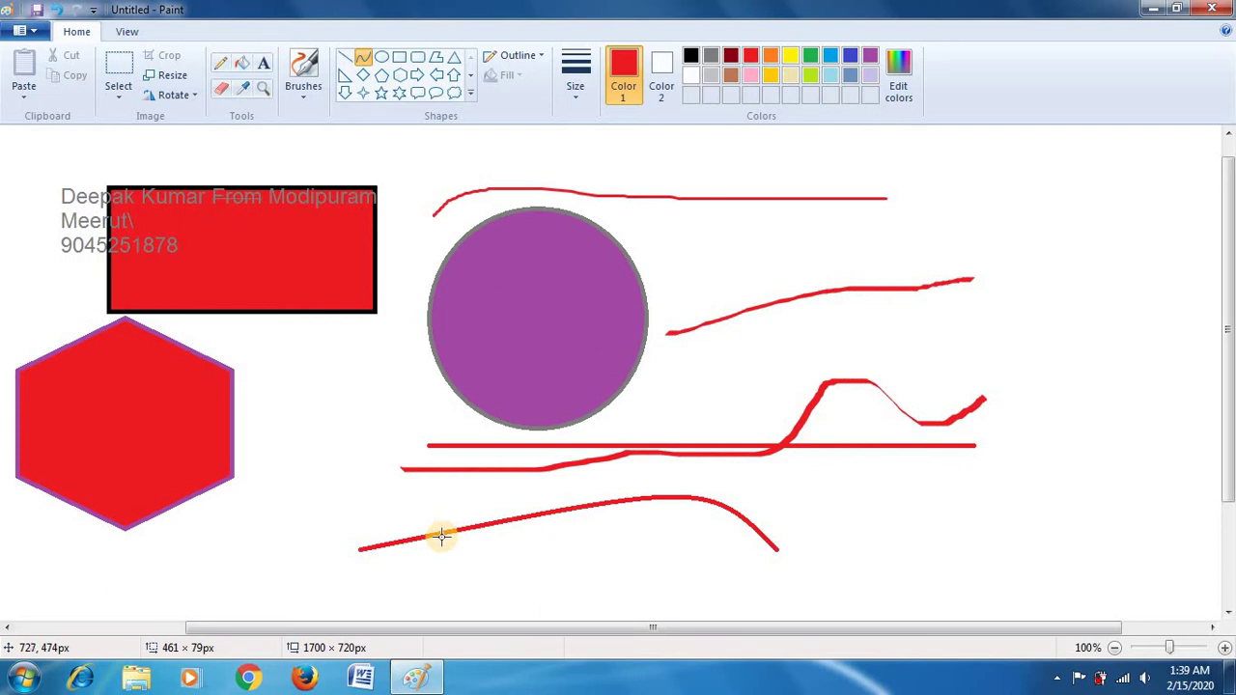
drag(440, 537, 419, 585)
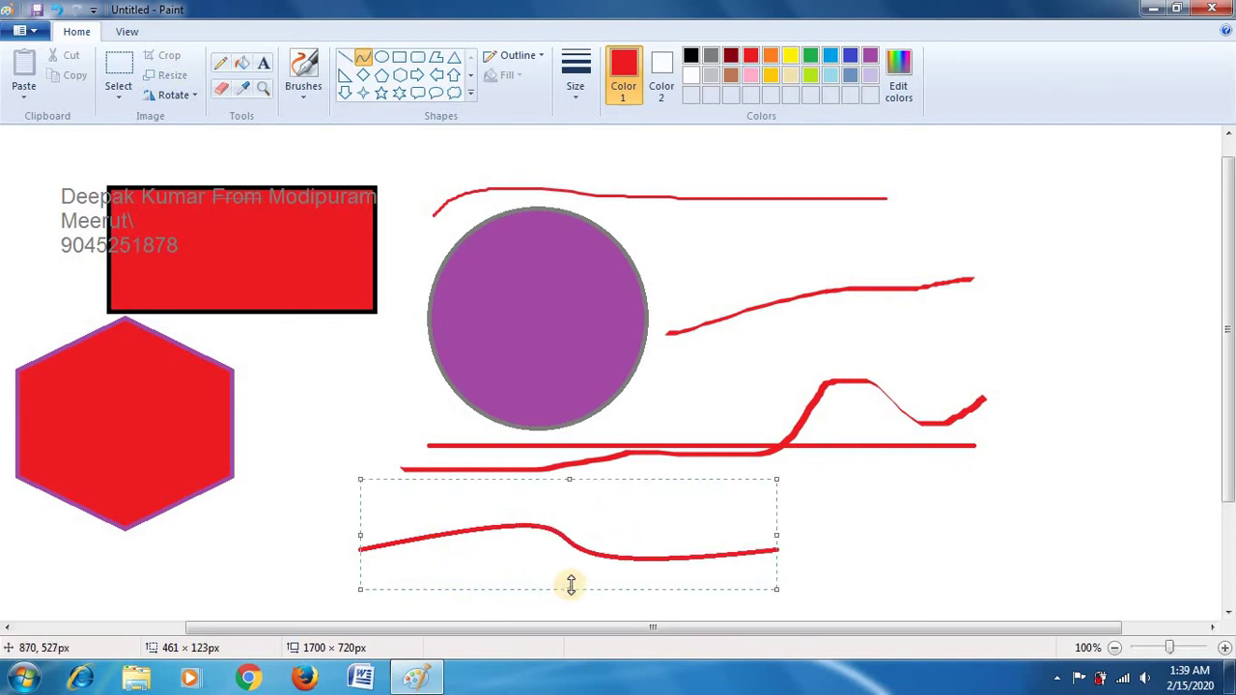
click(384, 60)
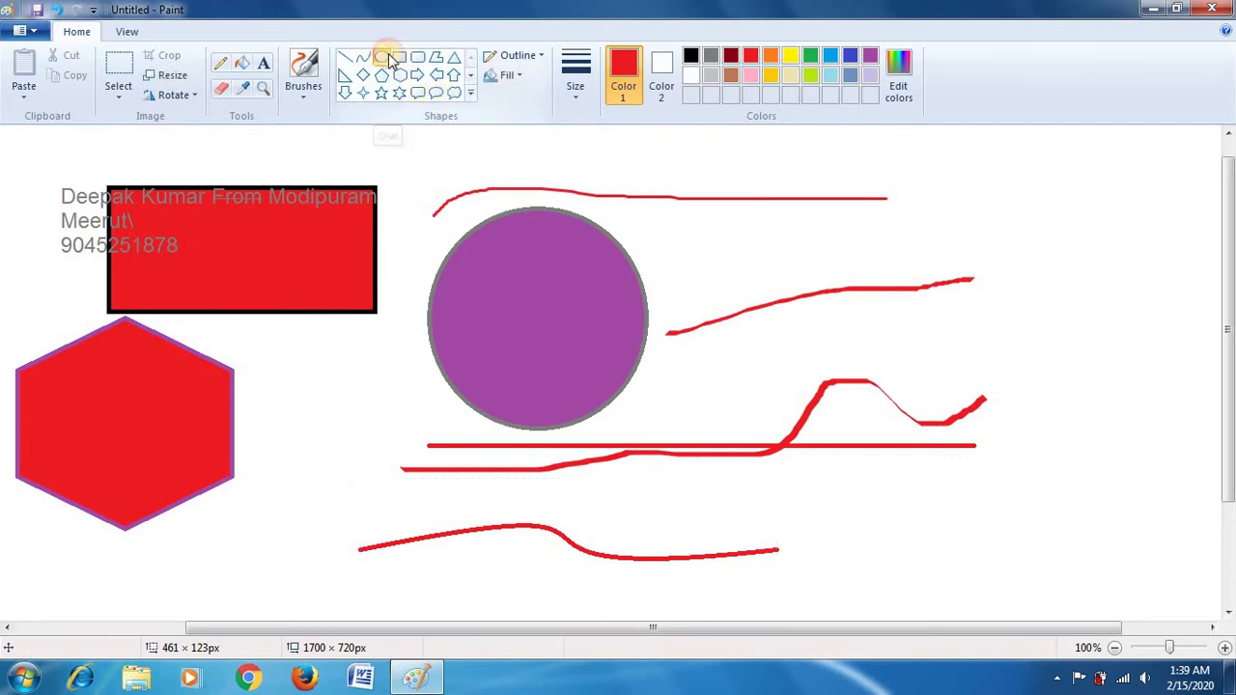
Step: Draw two large overlapping red circle outlines on the right side
mouse_move(749, 206)
mouse_down()
mouse_move(984, 392)
mouse_move(1023, 457)
mouse_up()
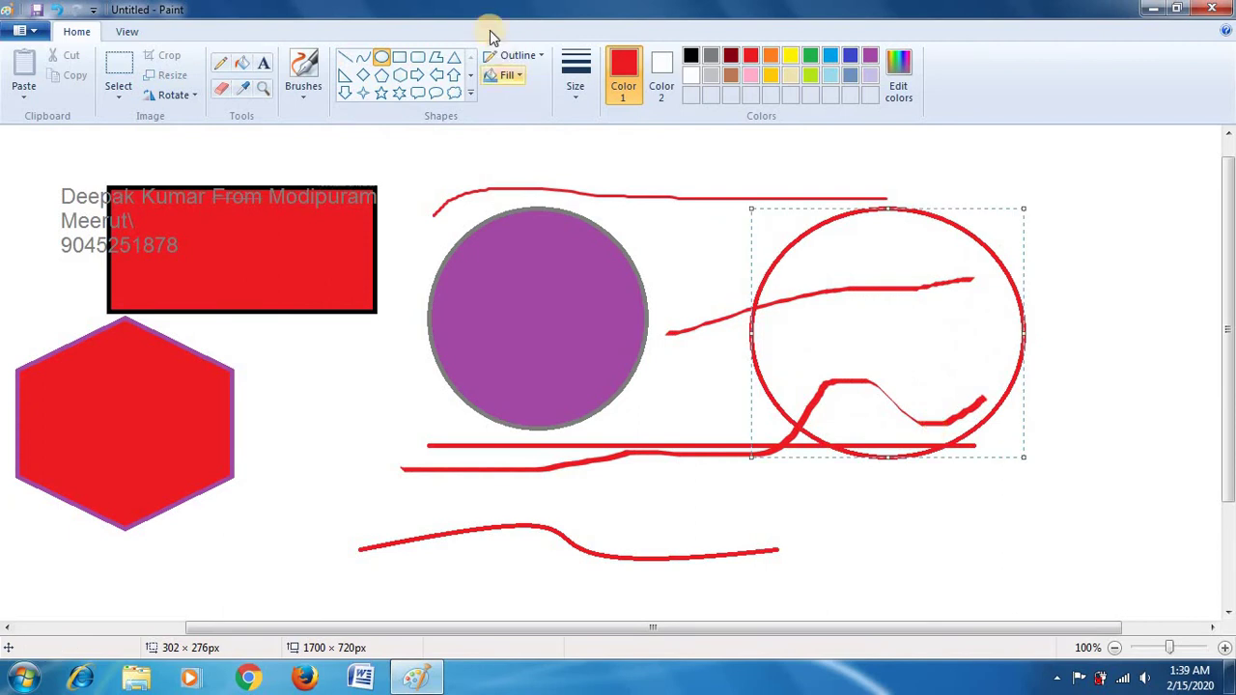
drag(673, 182, 696, 206)
drag(772, 294, 1015, 527)
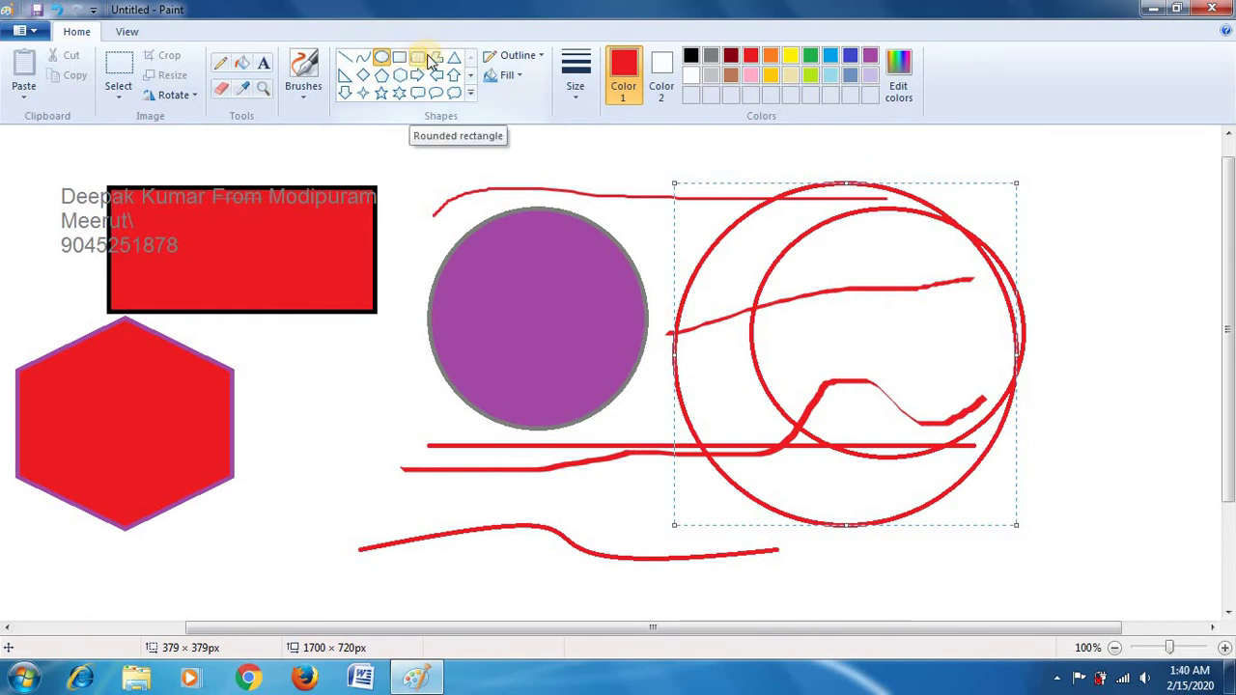
Step: Draw a closed four-corner red polygon from the rectangle to beside the purple circle
click(434, 58)
drag(273, 311, 449, 449)
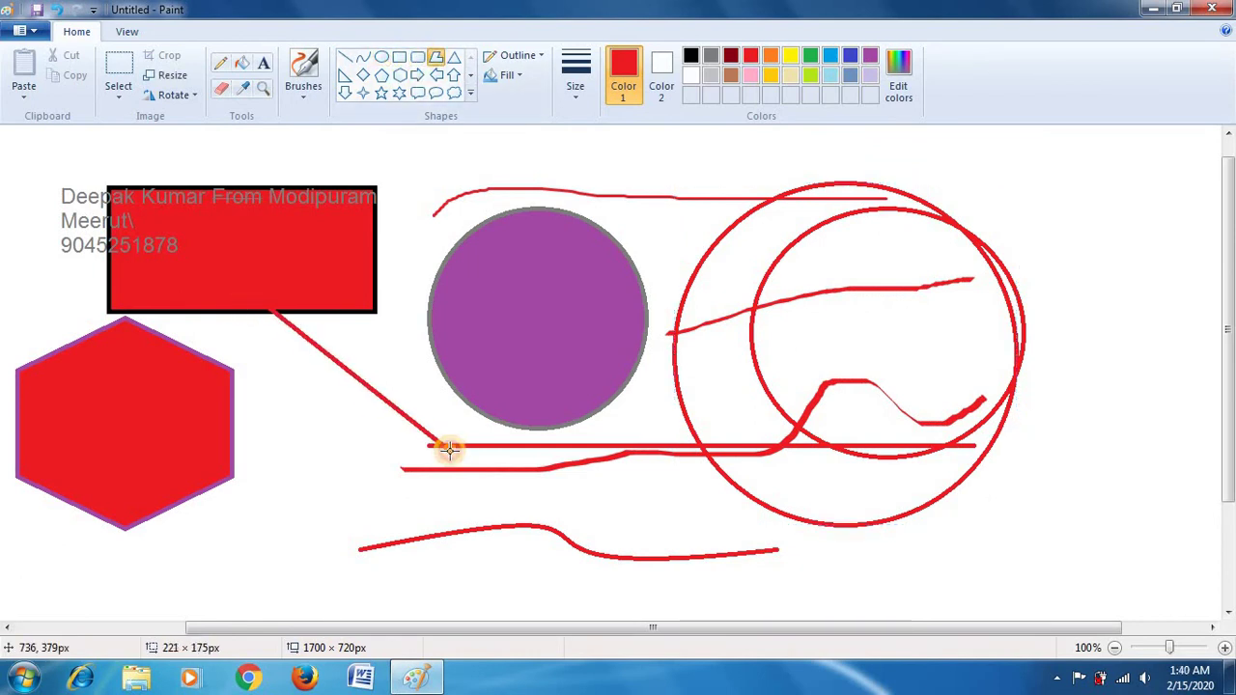
click(448, 315)
click(397, 205)
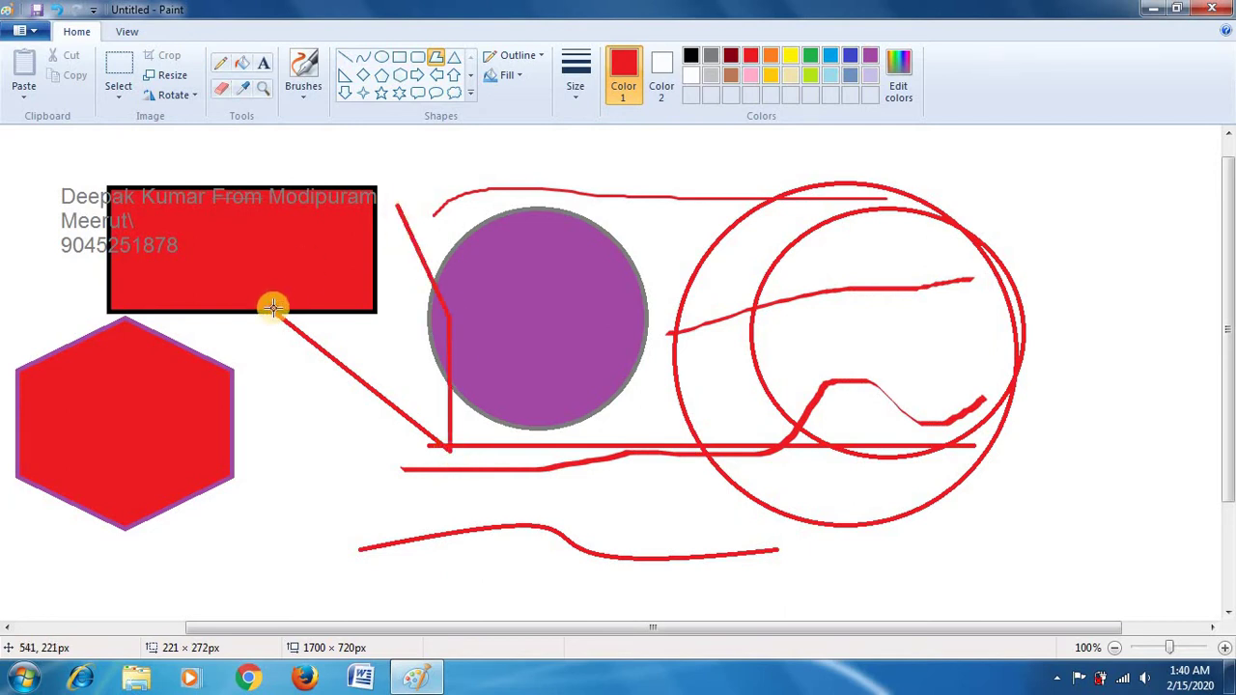
click(273, 307)
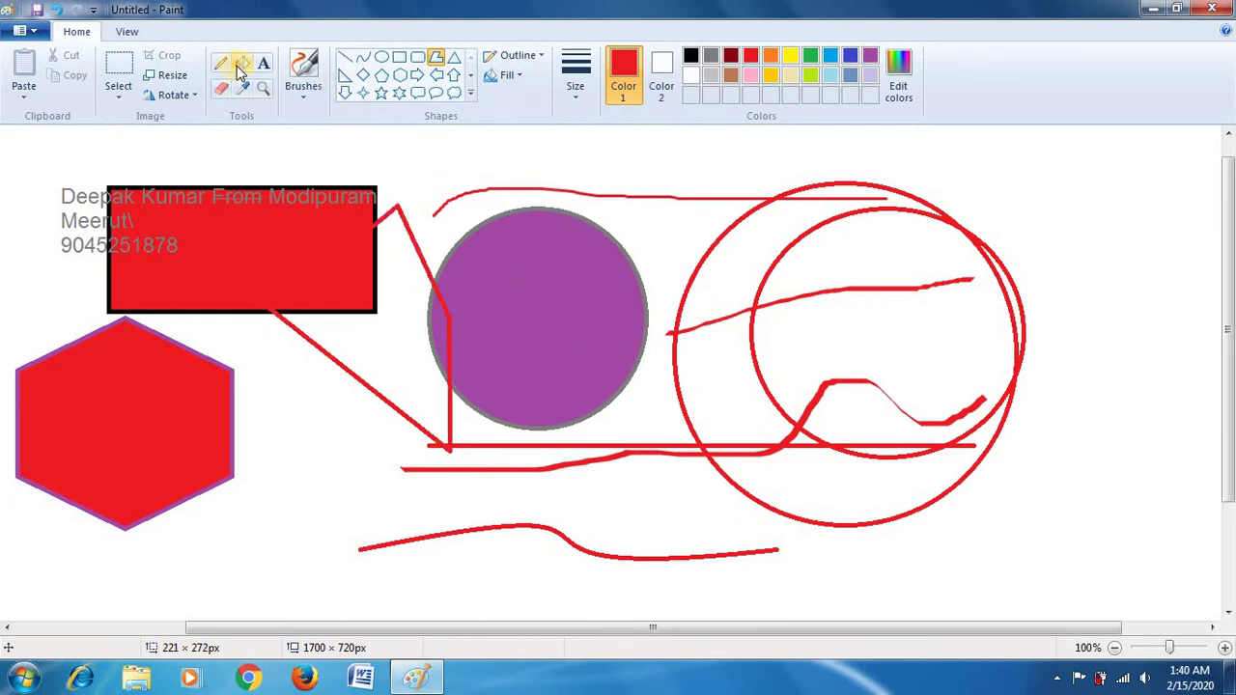
click(239, 72)
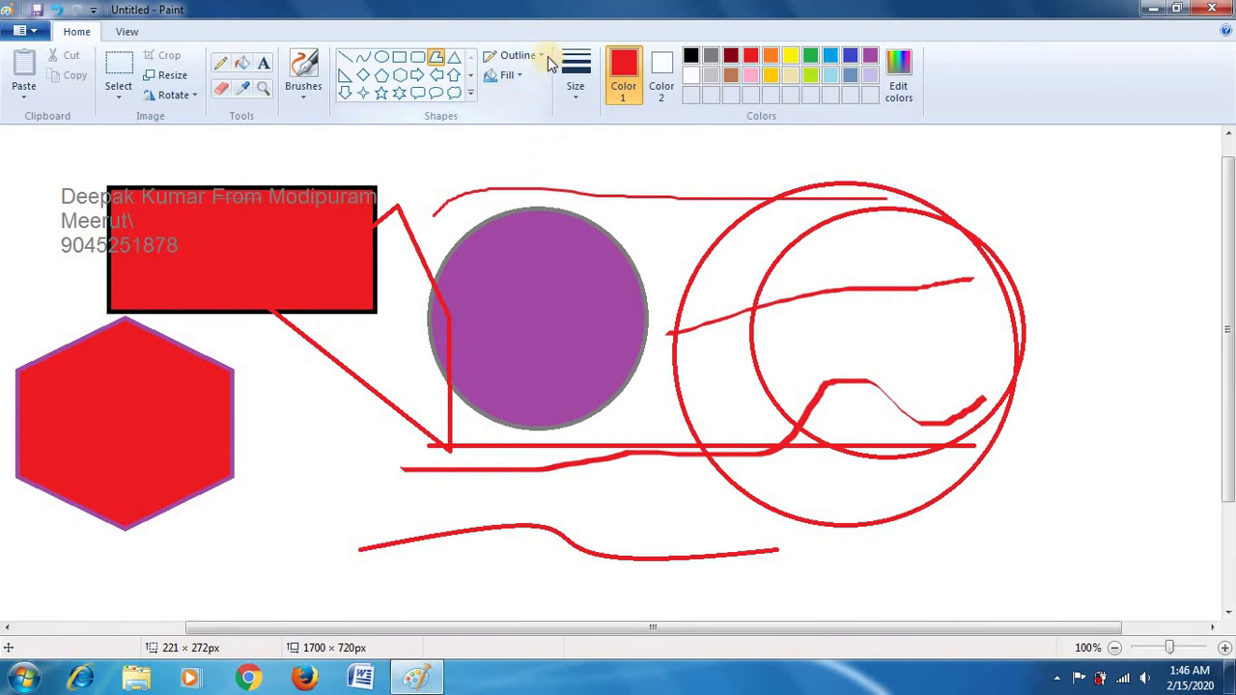
Step: Draw a red rectangle outline across the circles, undoing a trial yellow fill
click(402, 57)
drag(561, 185, 797, 384)
click(247, 65)
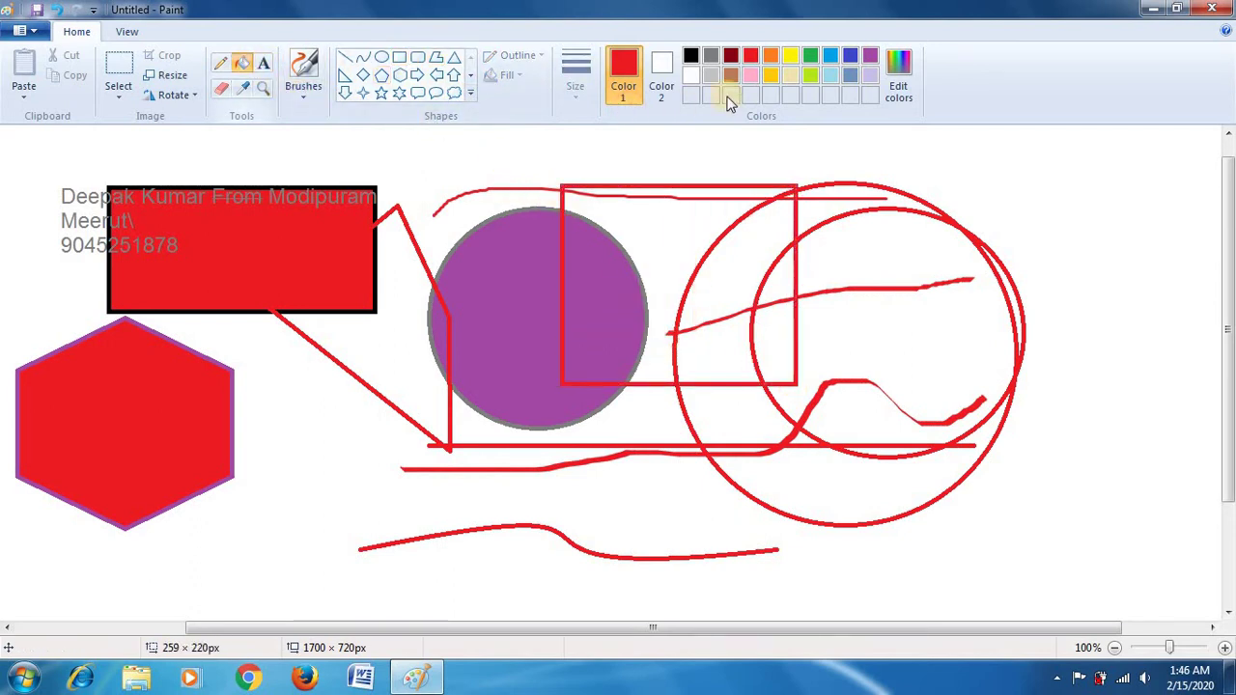
click(790, 55)
click(673, 267)
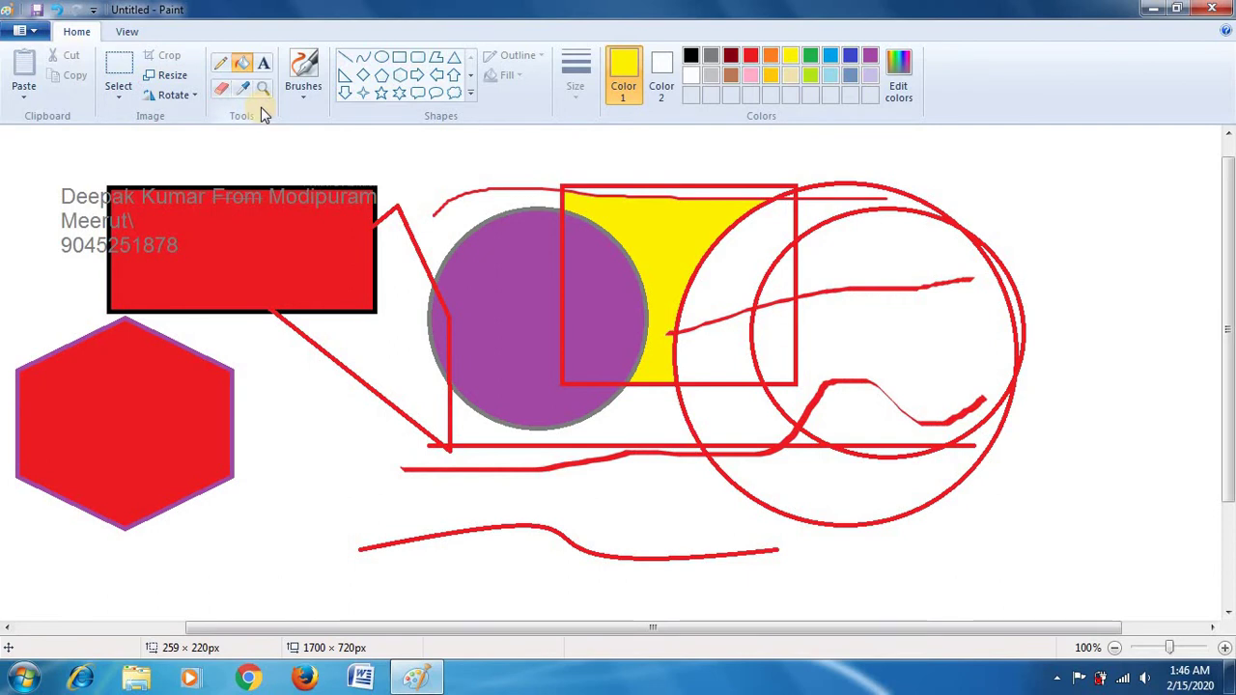
key(ctrl+z)
Step: Draw a second rectangle above the purple circle and fill it yellow
click(399, 57)
drag(433, 138, 702, 312)
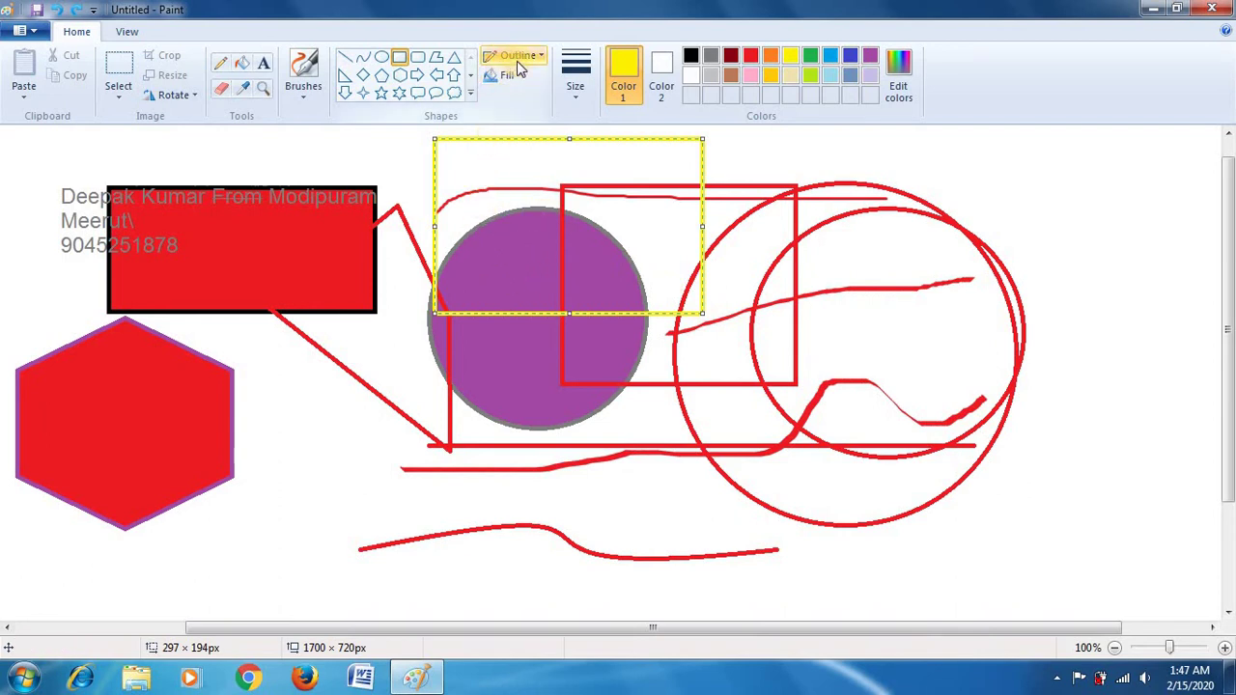
click(544, 61)
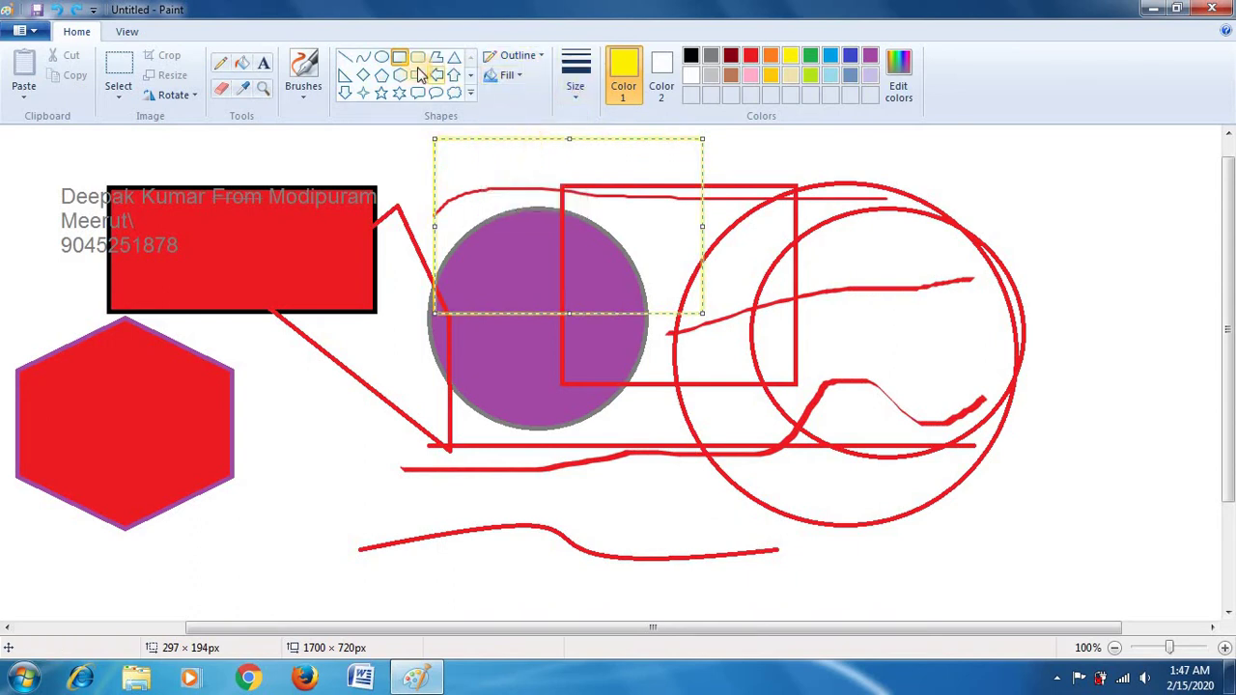
click(241, 63)
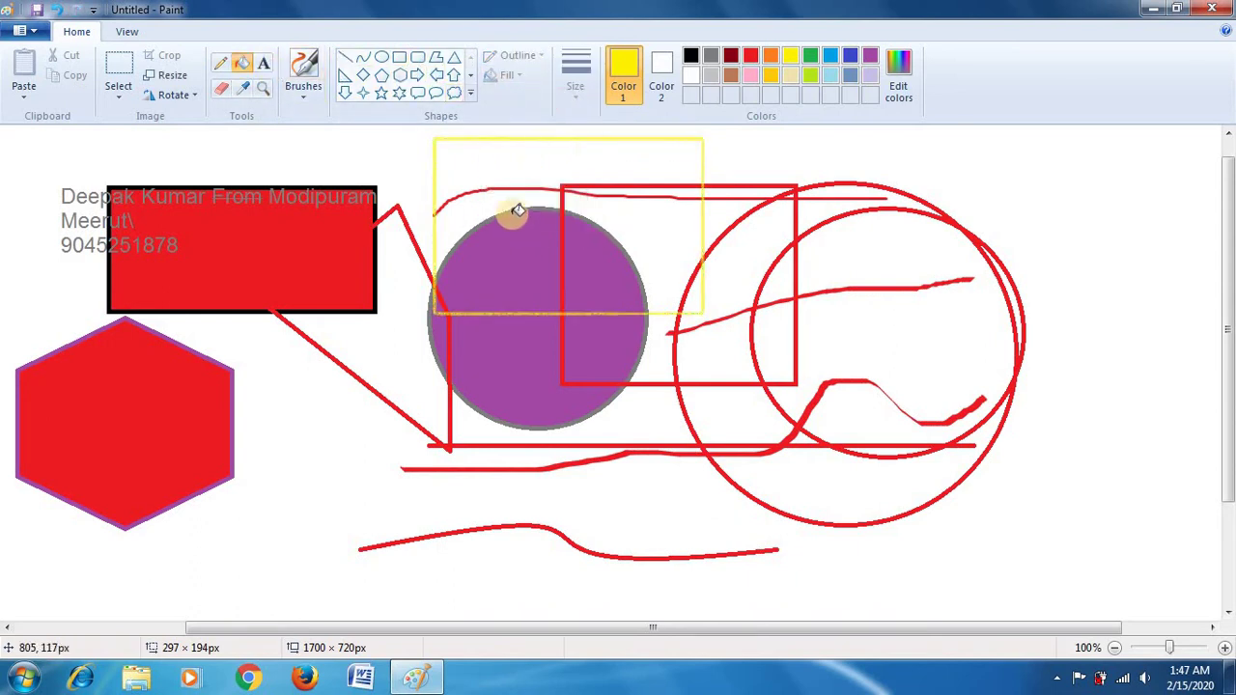
click(518, 180)
click(629, 222)
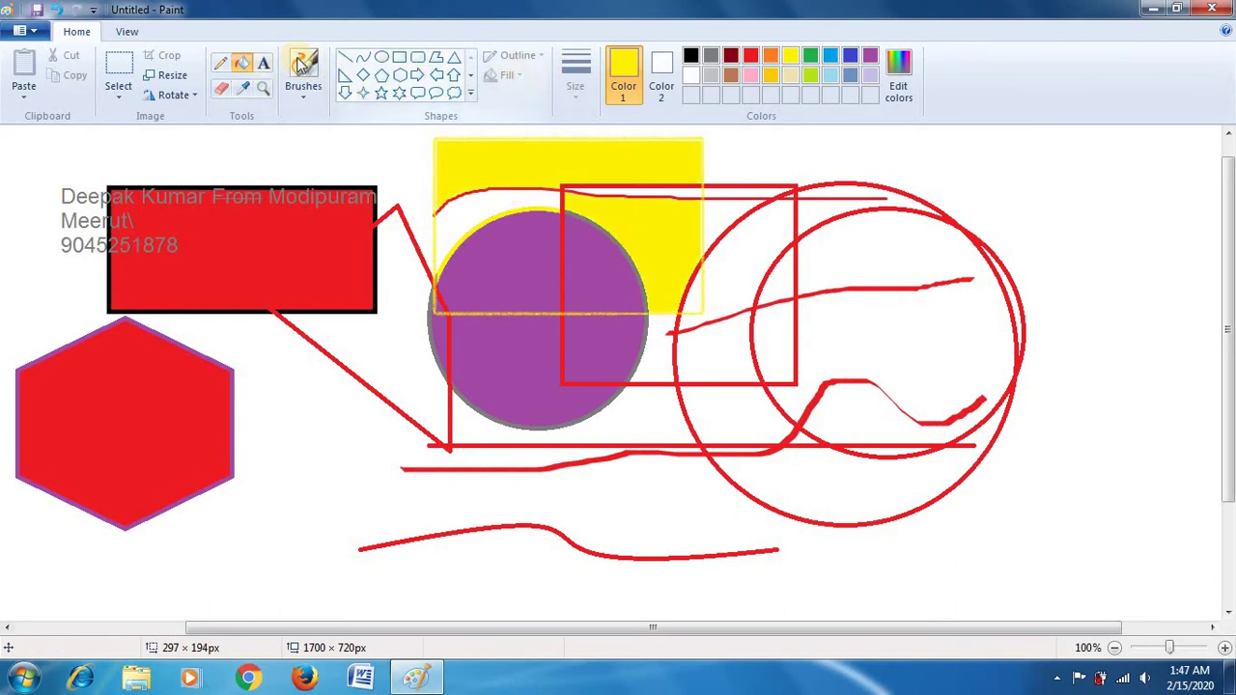
click(398, 74)
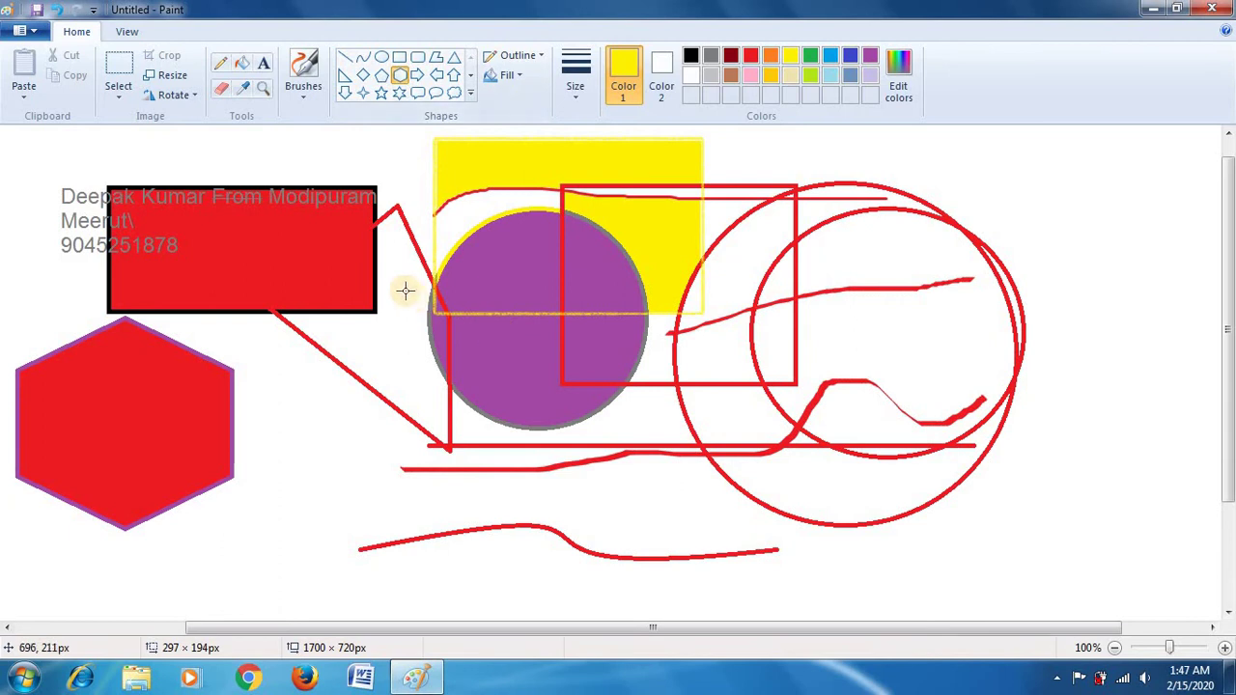
Step: Draw a solid-fill hexagon over the purple circle and a larger one over the red circles
drag(405, 287, 614, 494)
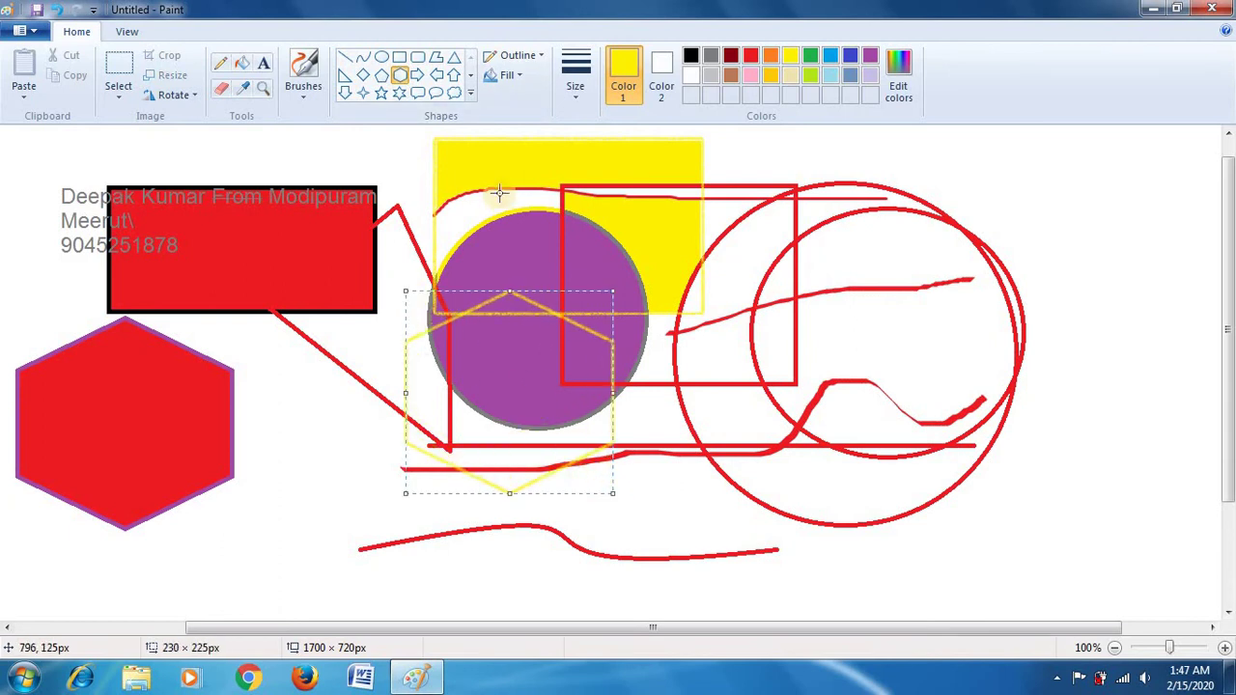
click(519, 75)
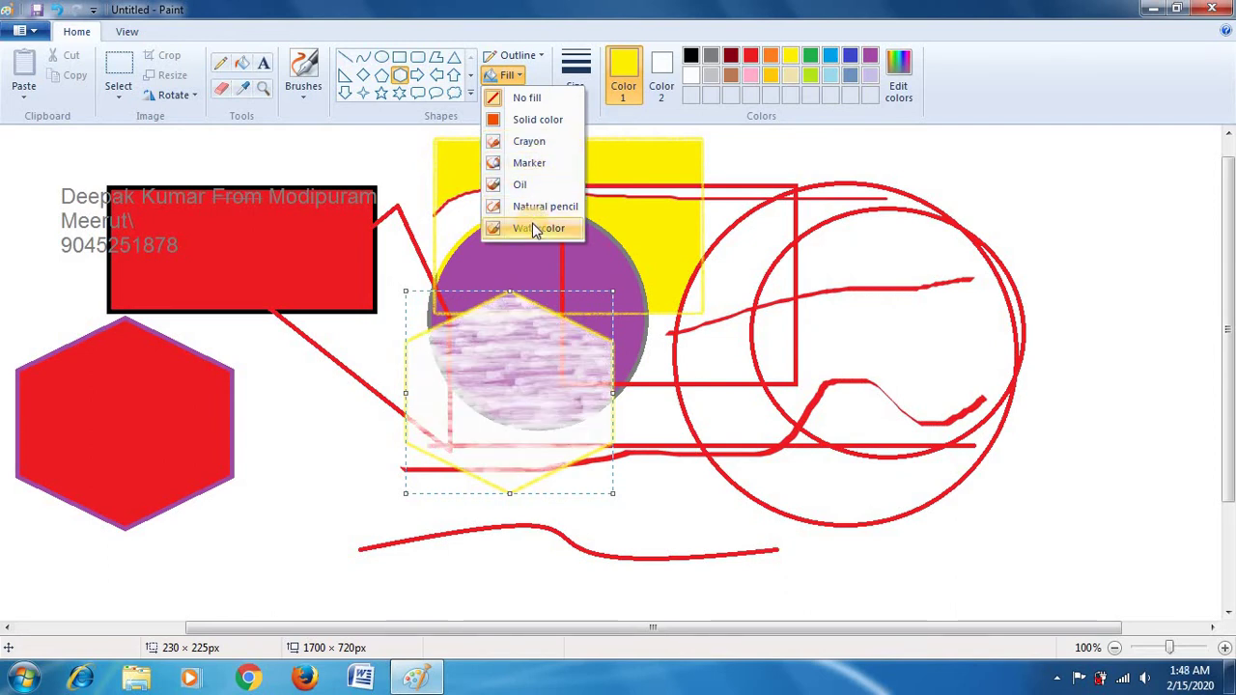
click(516, 125)
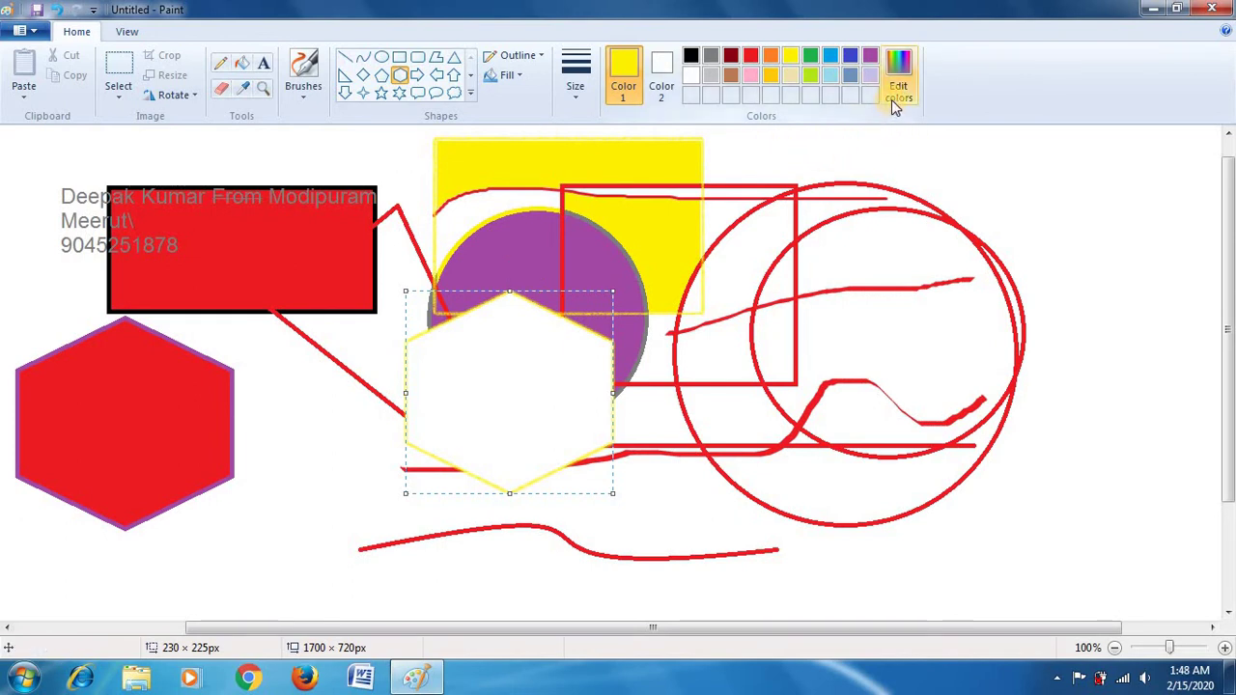
drag(688, 200, 1010, 513)
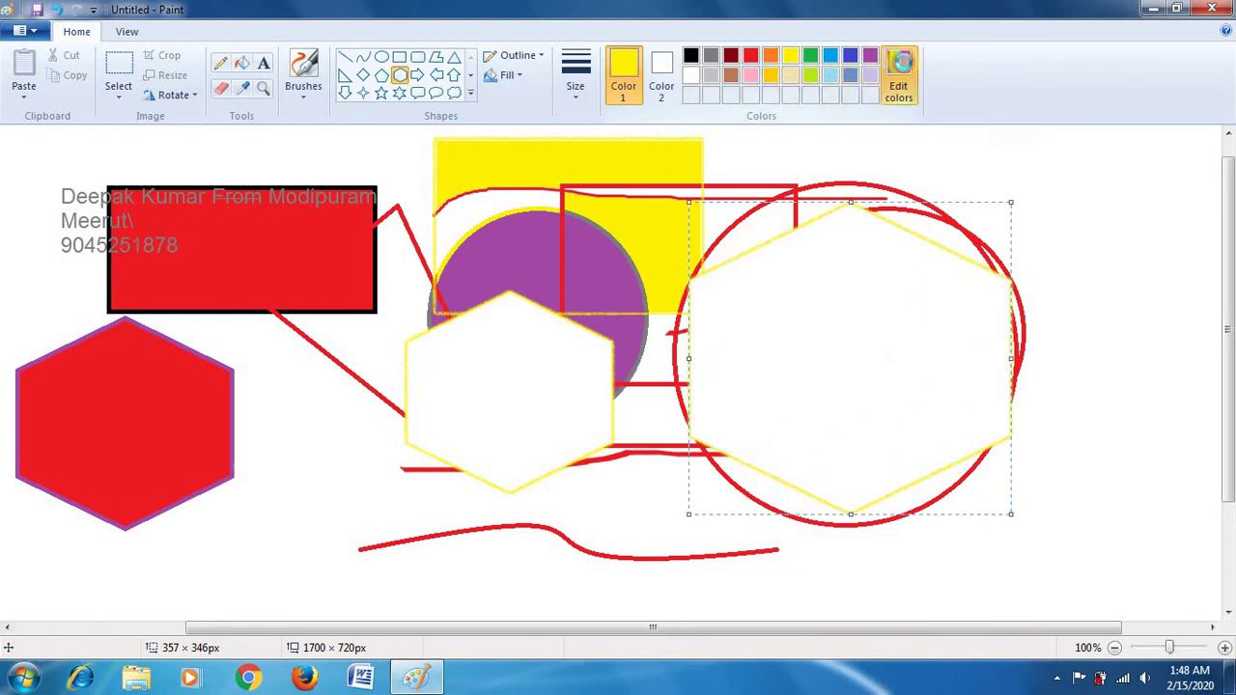
Step: Create a custom teal (Hue 122, Sat 80, Lum 90) and fill the right hexagon with it
click(896, 81)
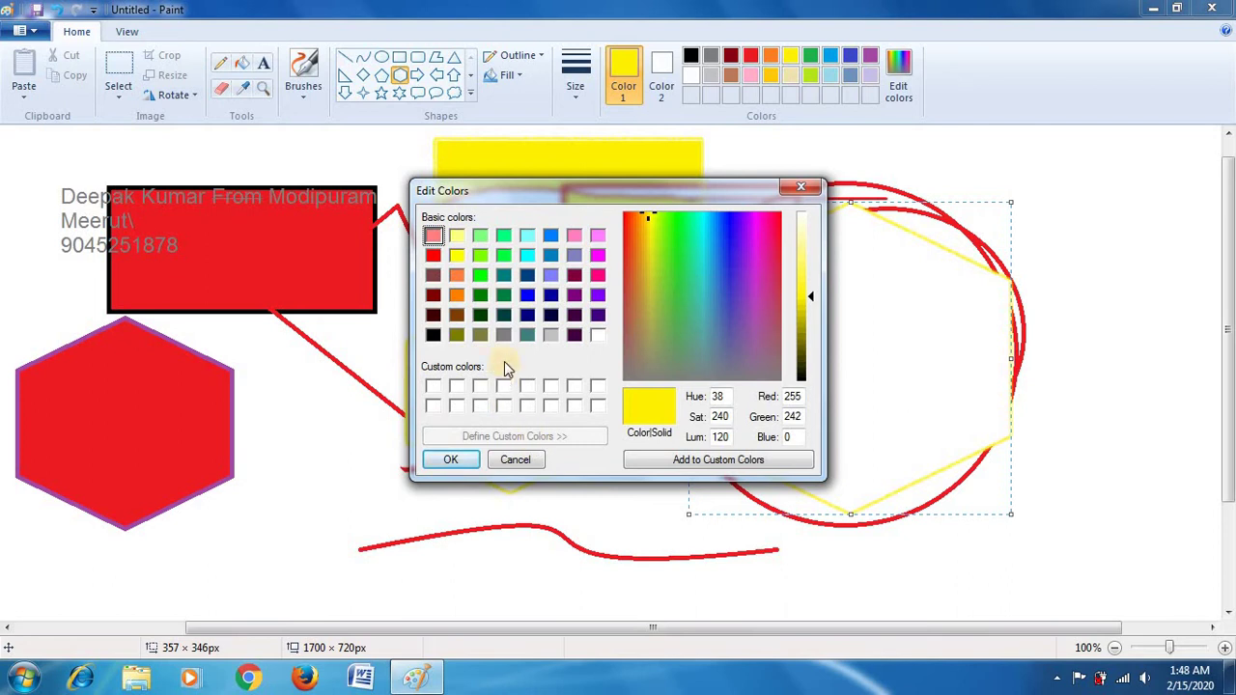
click(524, 334)
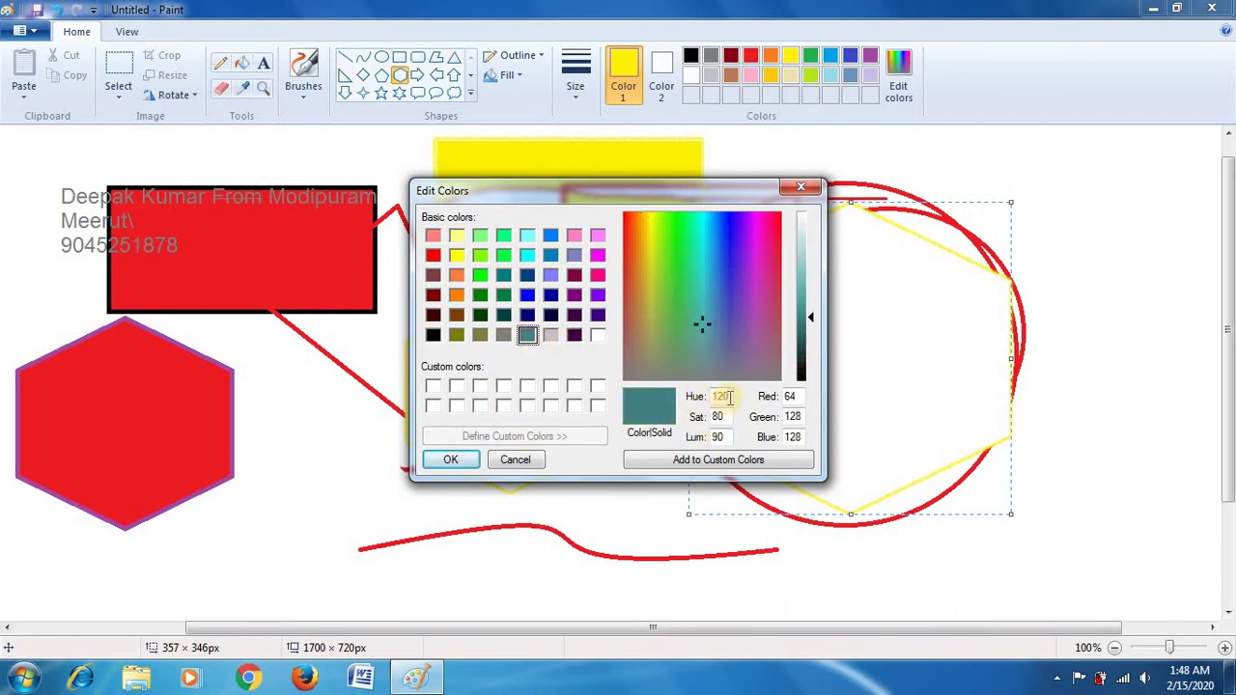
drag(730, 396, 689, 404)
text(122)
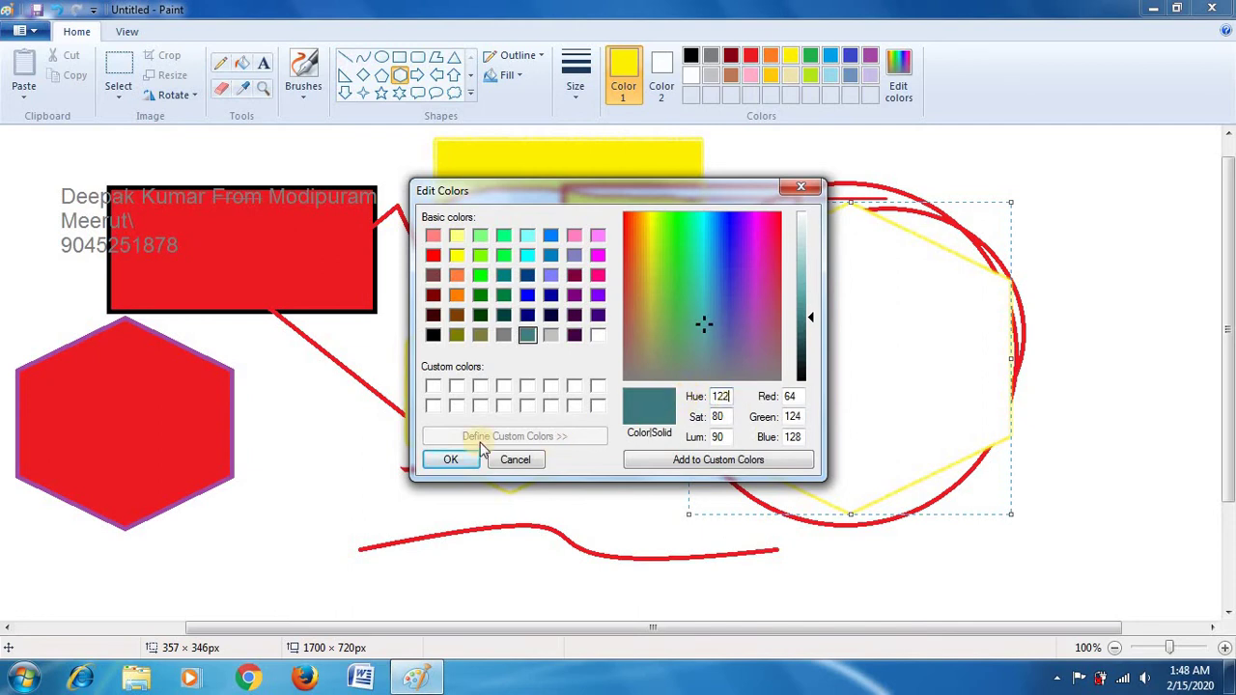
click(452, 460)
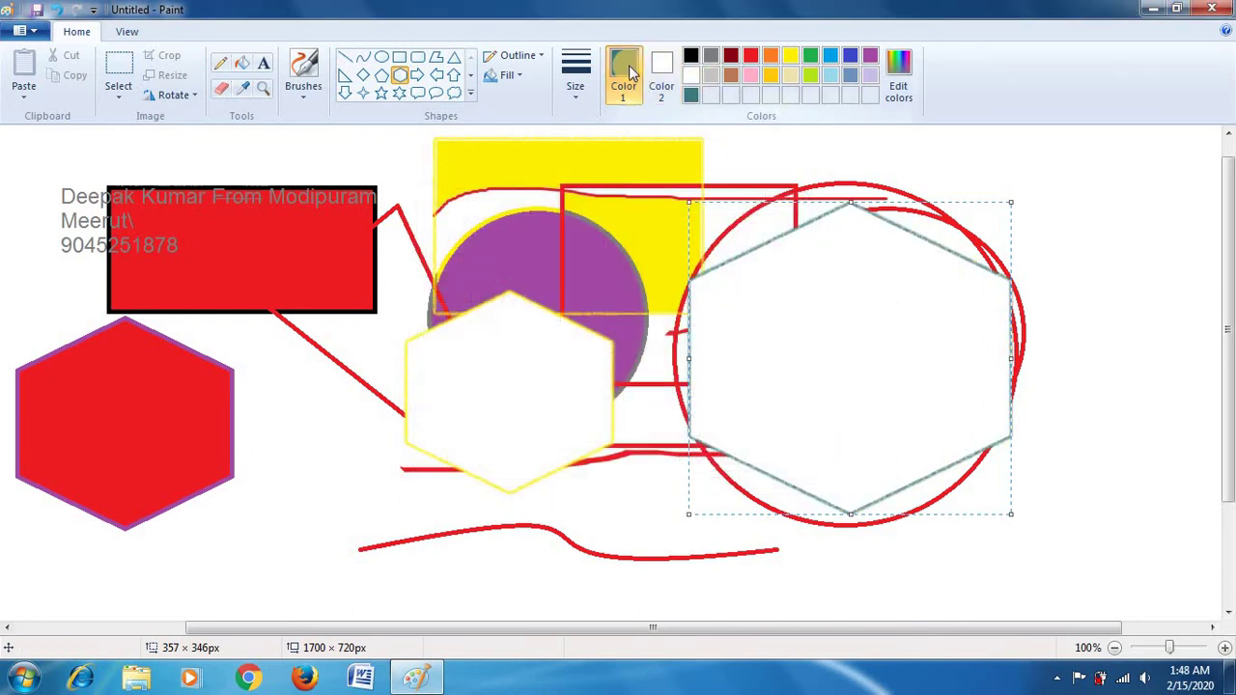
click(248, 72)
click(817, 320)
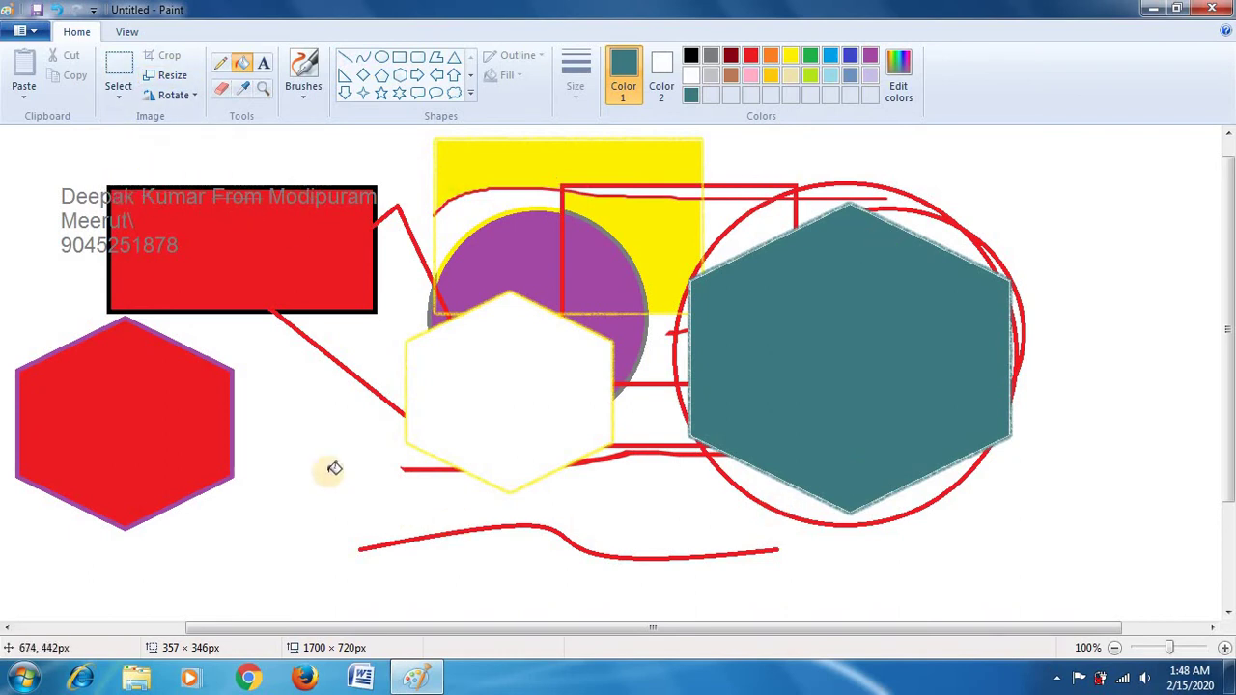
Step: Resize the picture to 120% with aspect ratio kept, giving 2040 × 864 px
click(181, 85)
drag(180, 86, 642, 21)
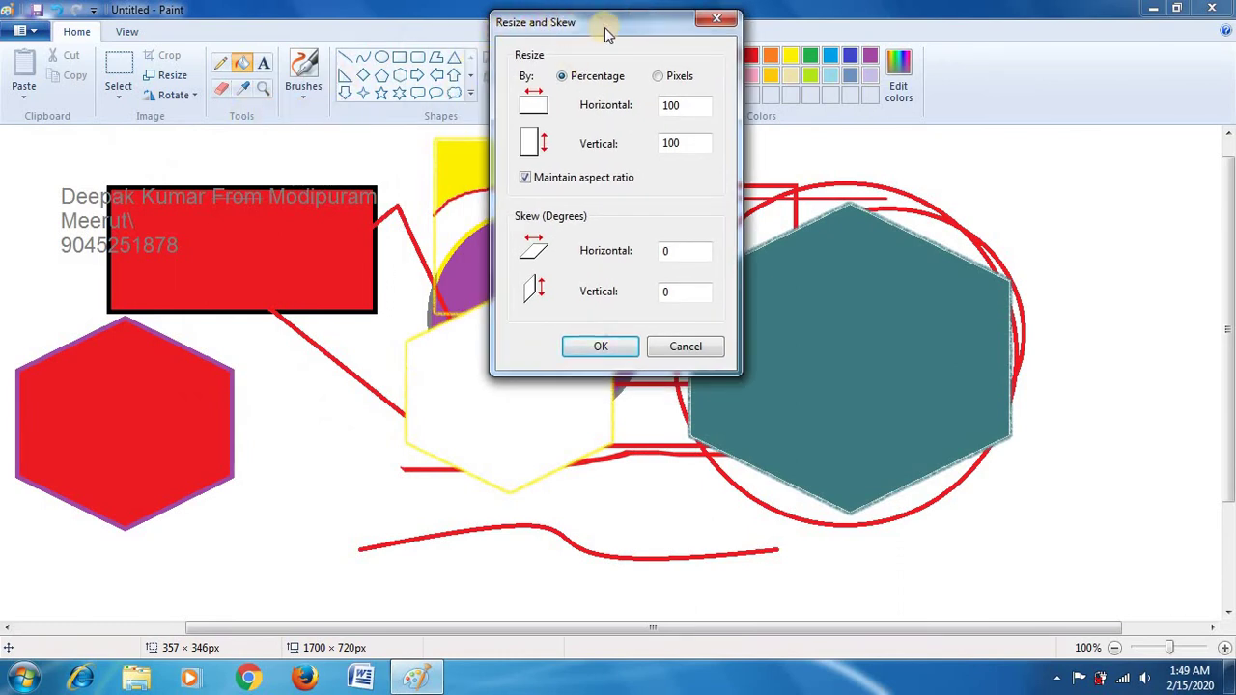
drag(650, 36, 781, 60)
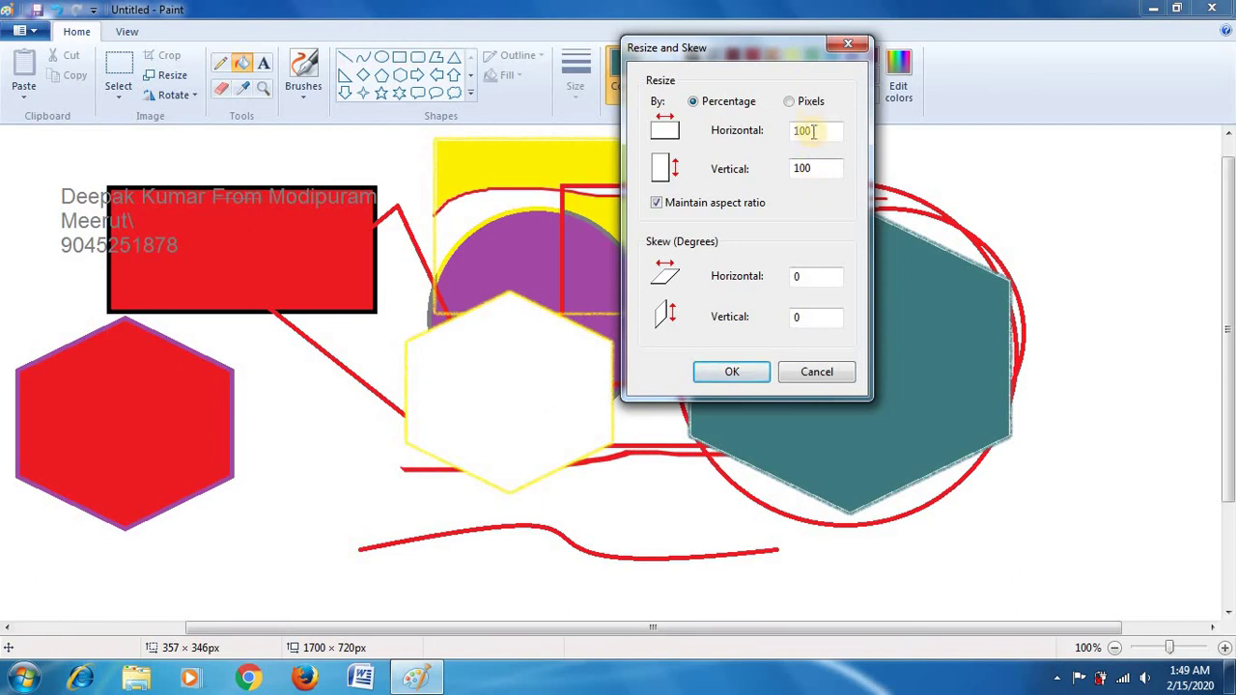
click(809, 102)
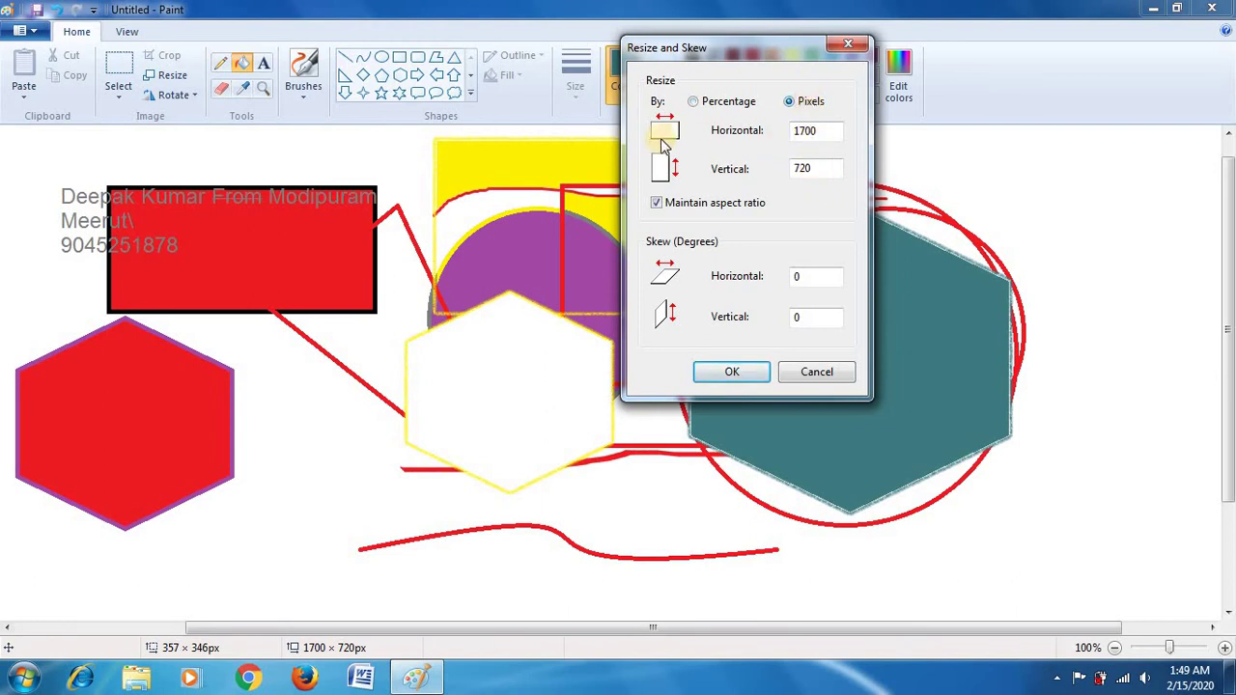
click(709, 104)
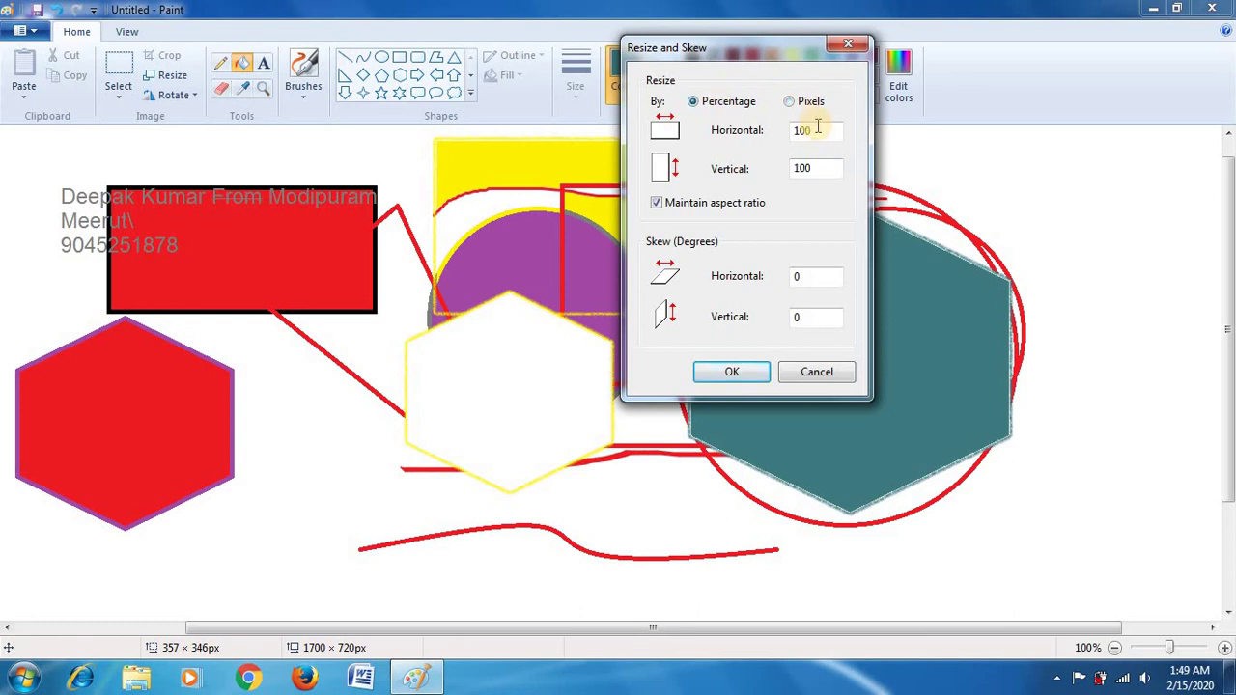
double_click(817, 128)
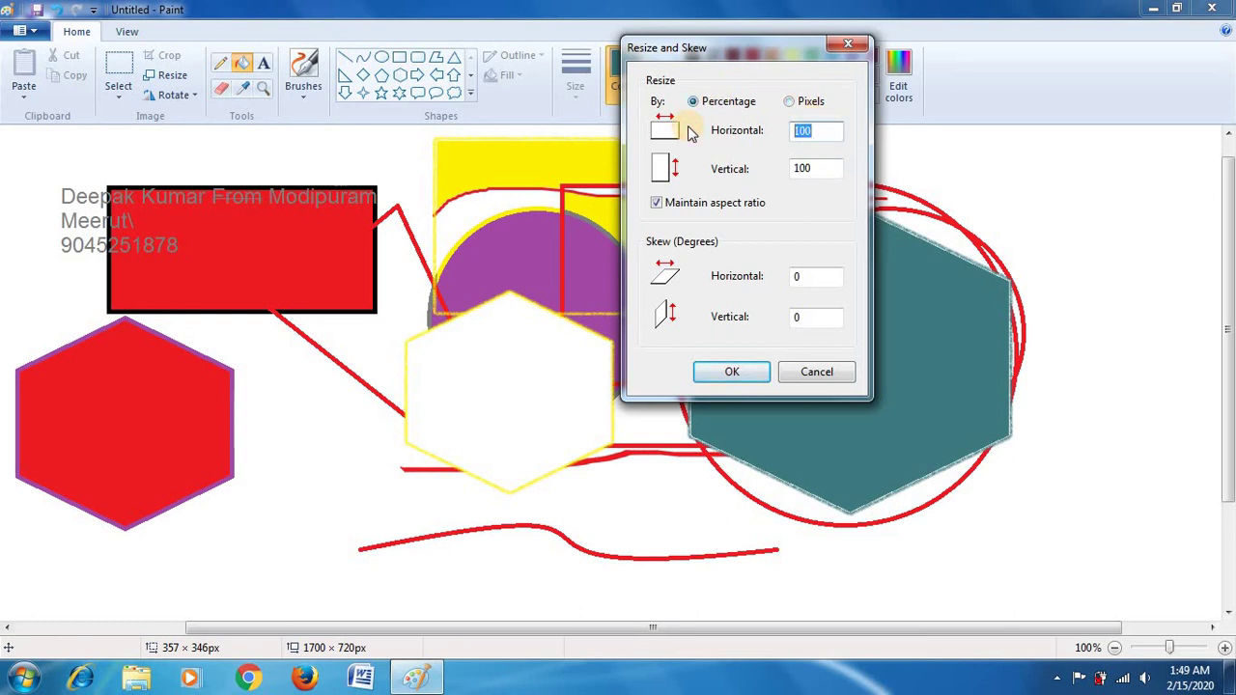
text(1)
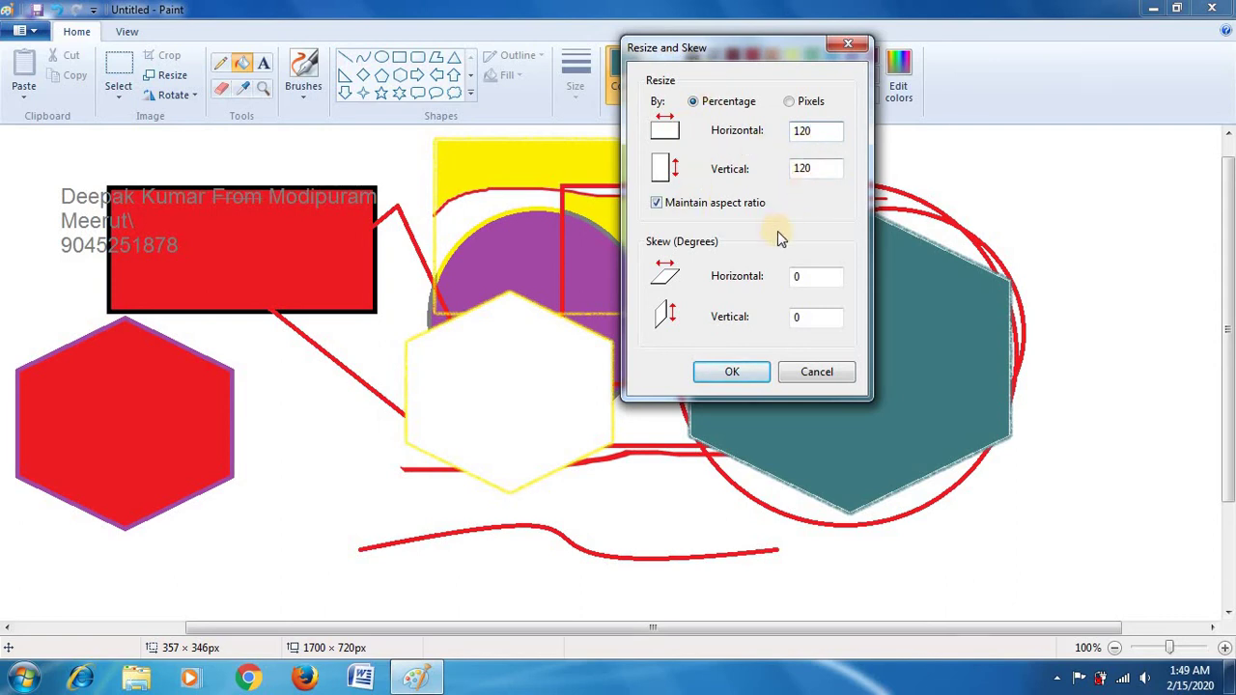
click(755, 374)
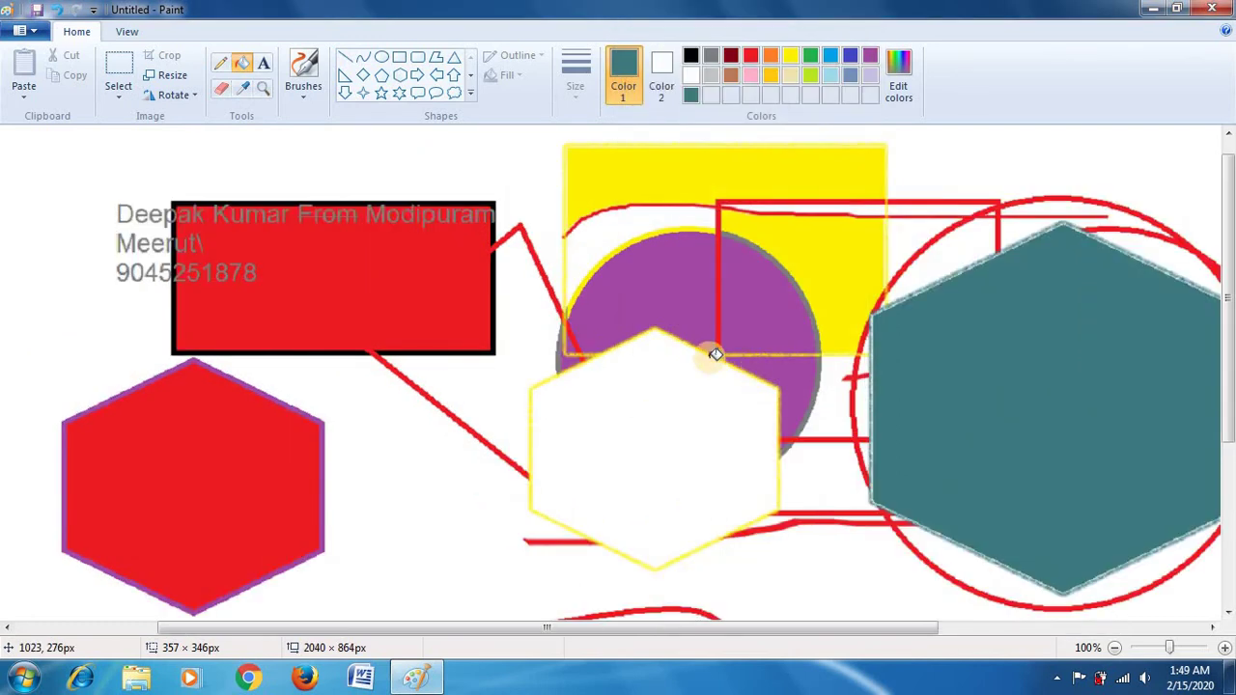
Step: Skew the picture 10° horizontally and 15° vertically, then drag the canvas taller
click(186, 73)
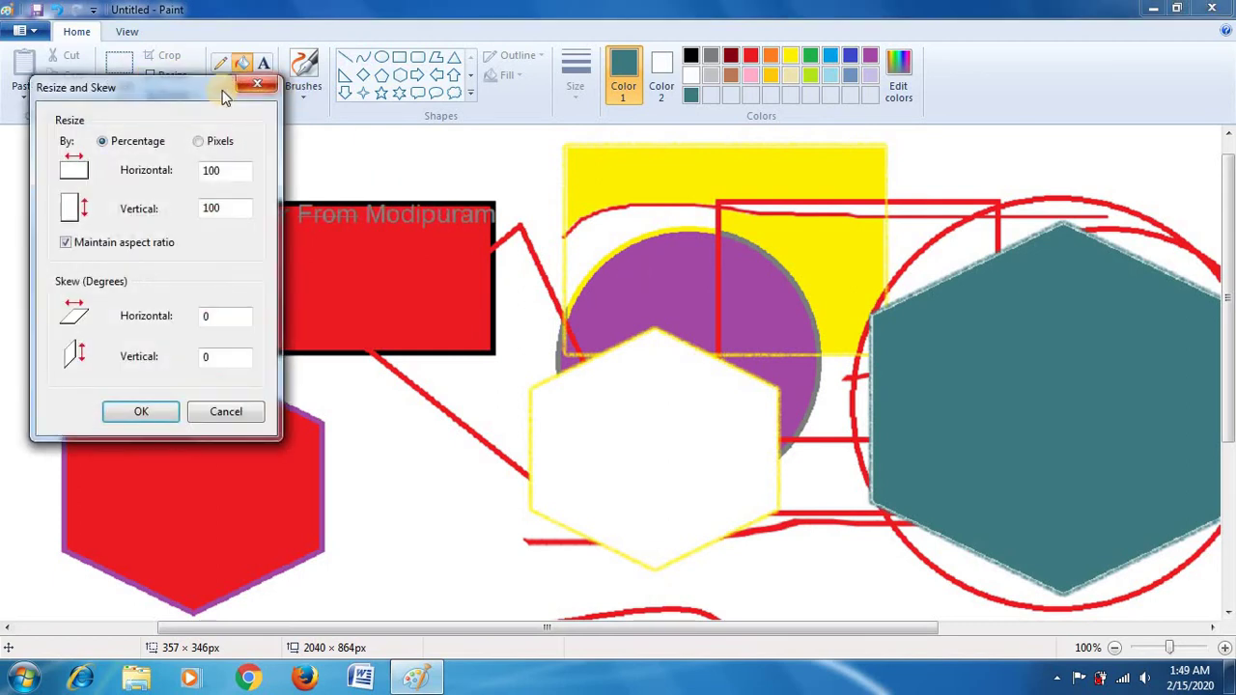
drag(221, 92, 769, 67)
click(680, 393)
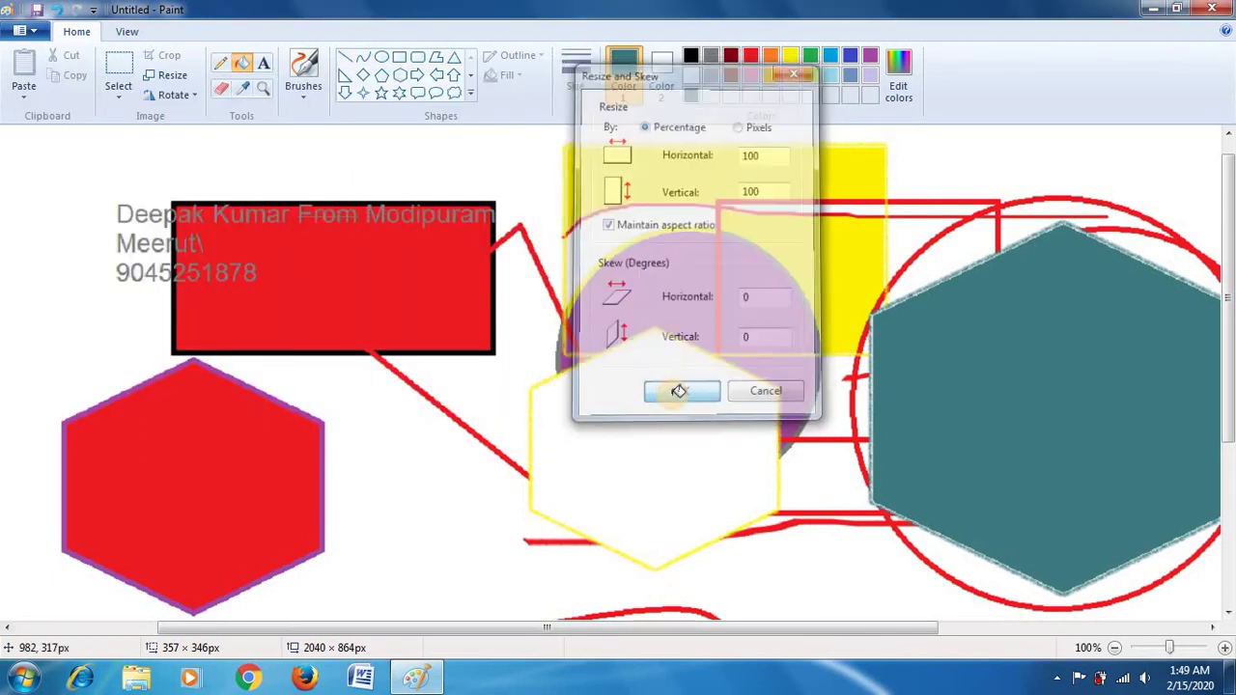
click(171, 72)
drag(169, 87, 611, 36)
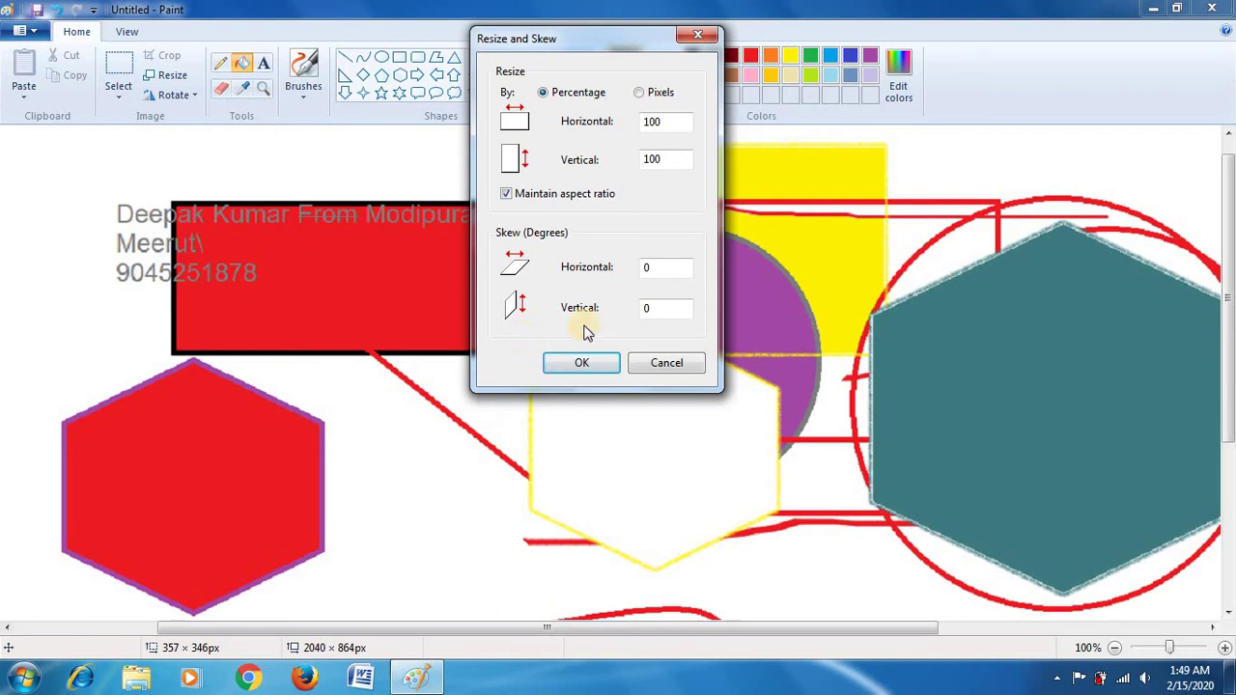
double_click(657, 271)
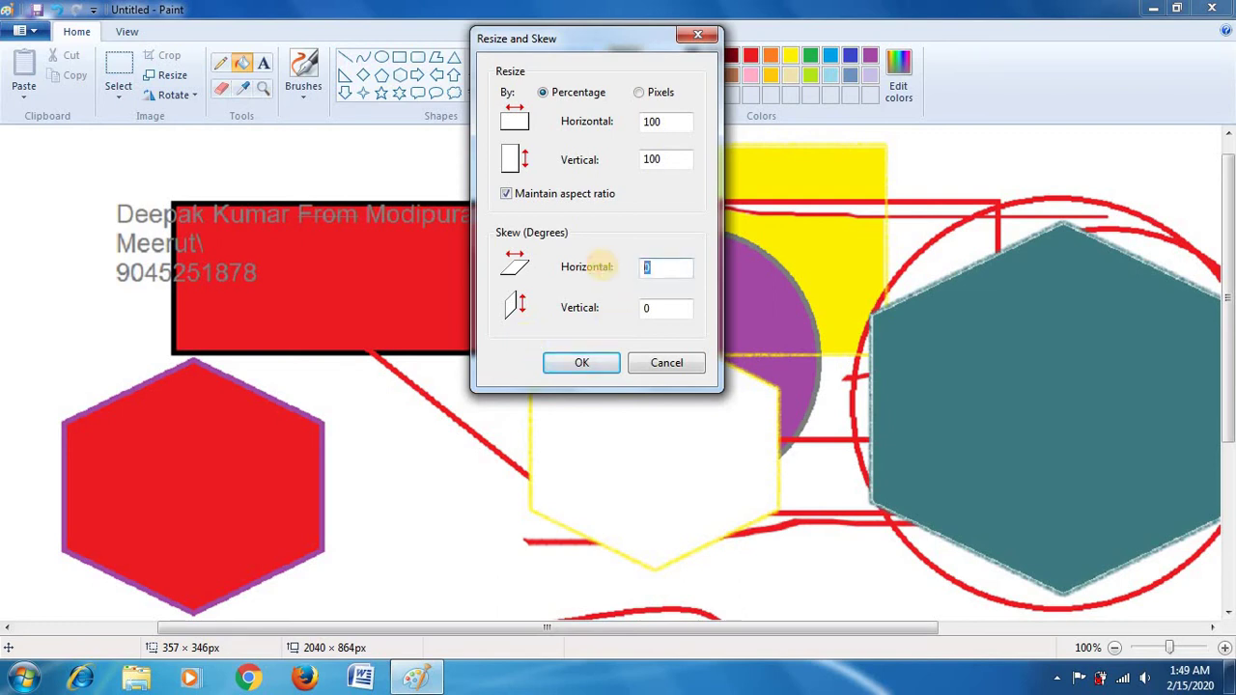
text(10)
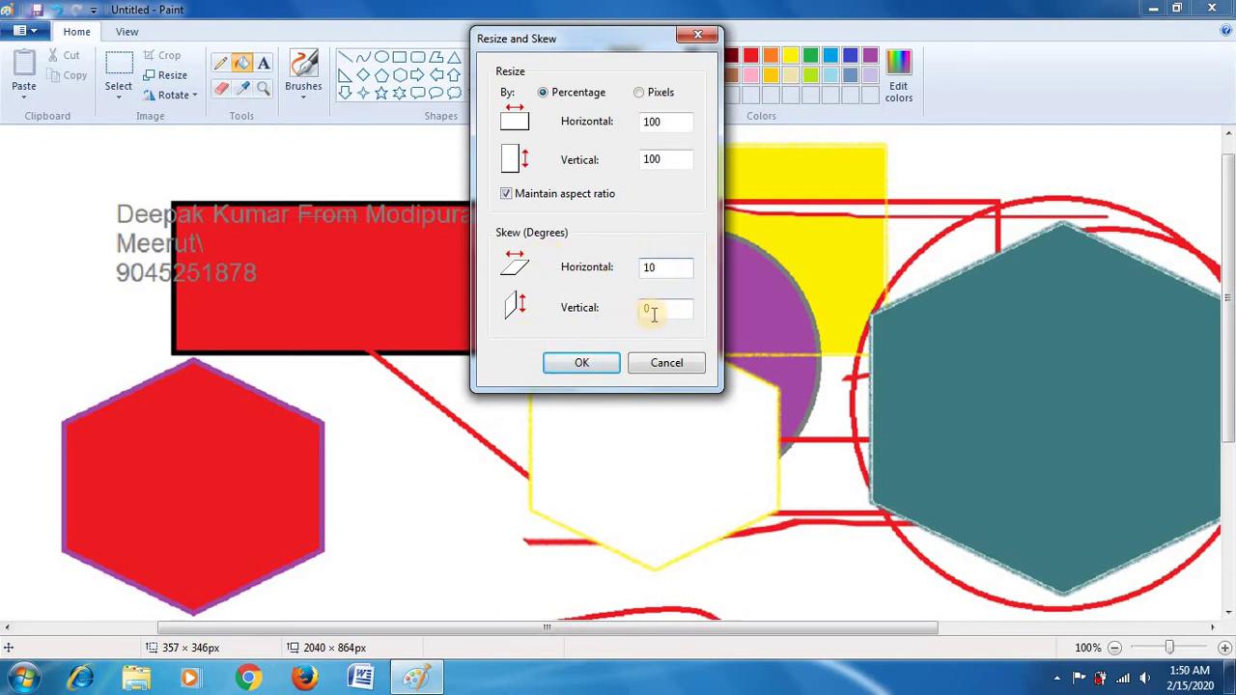
double_click(652, 311)
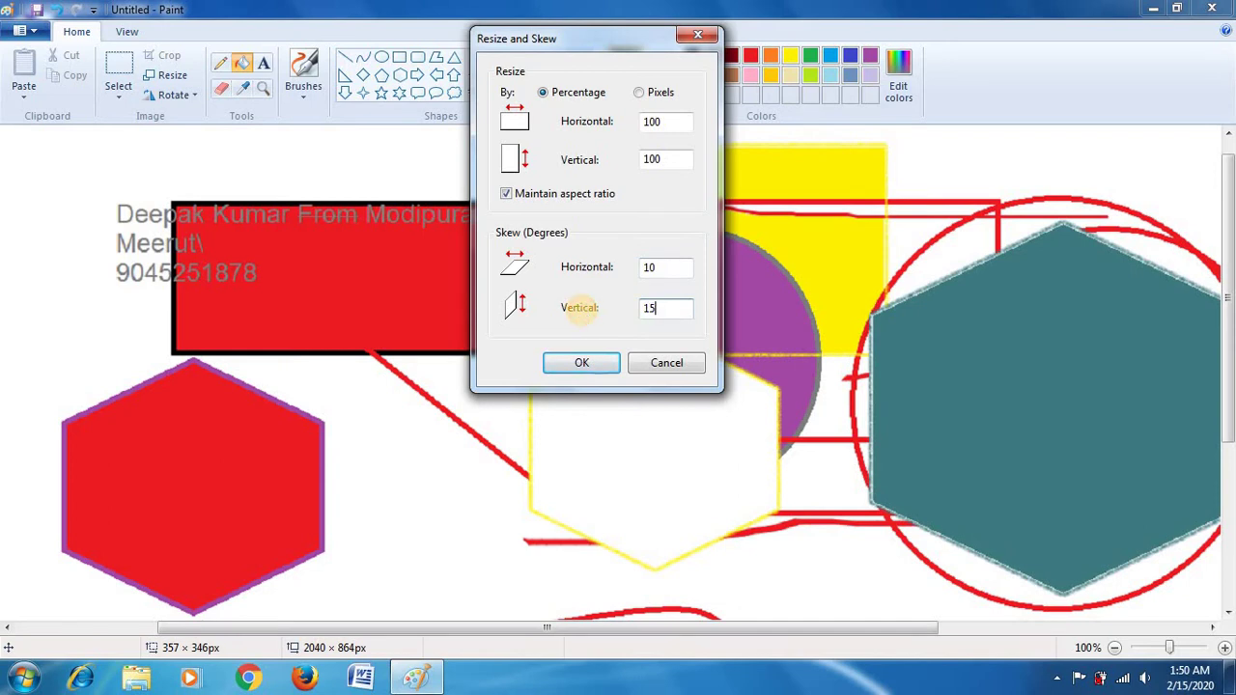
click(585, 362)
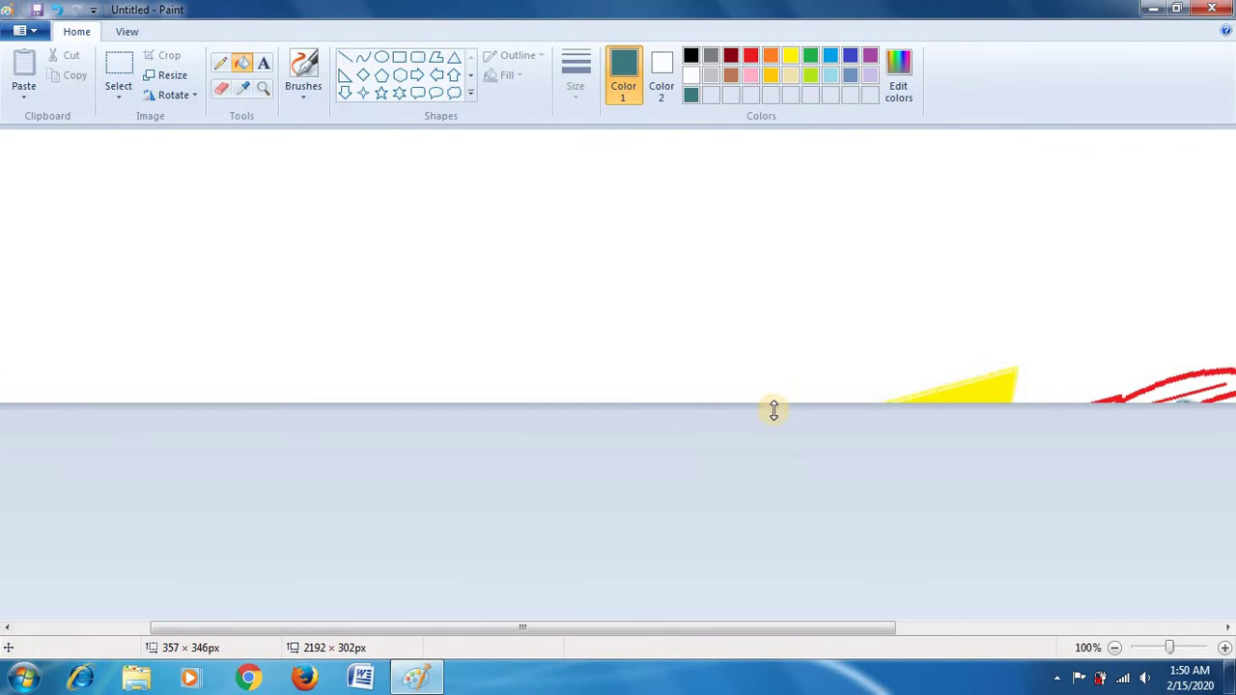
drag(775, 411, 775, 618)
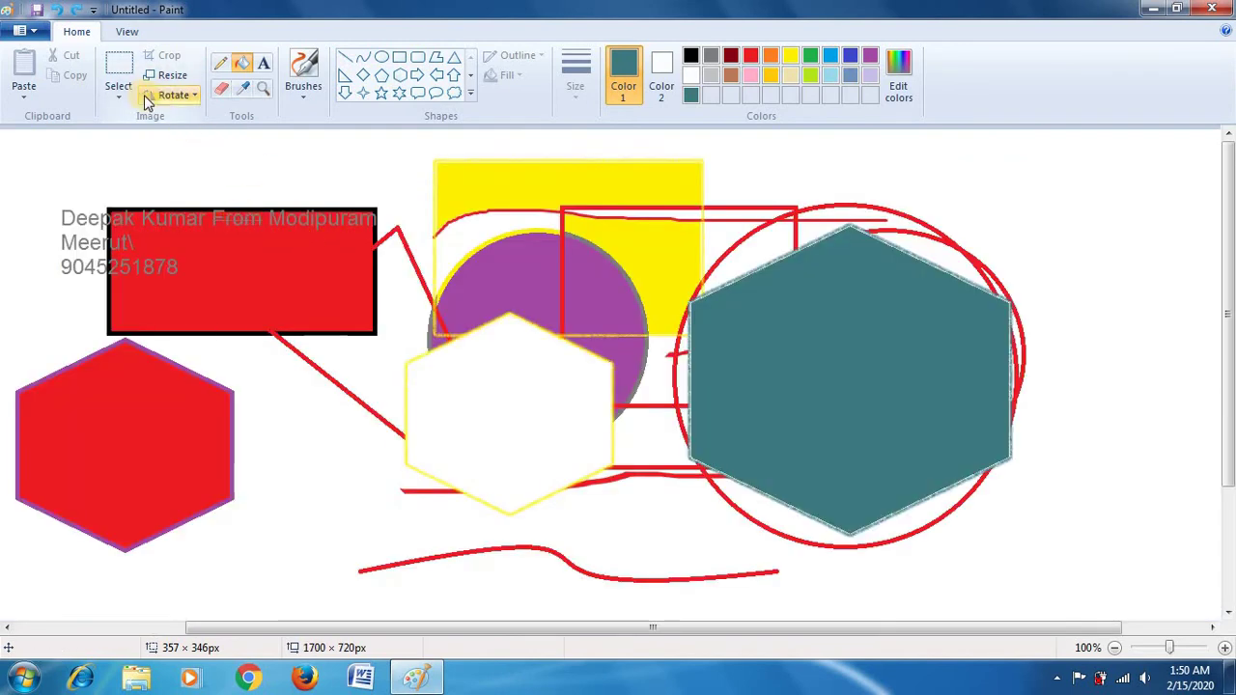
Step: Skew the picture 5 degrees horizontally and 5 degrees vertically
click(166, 75)
click(209, 315)
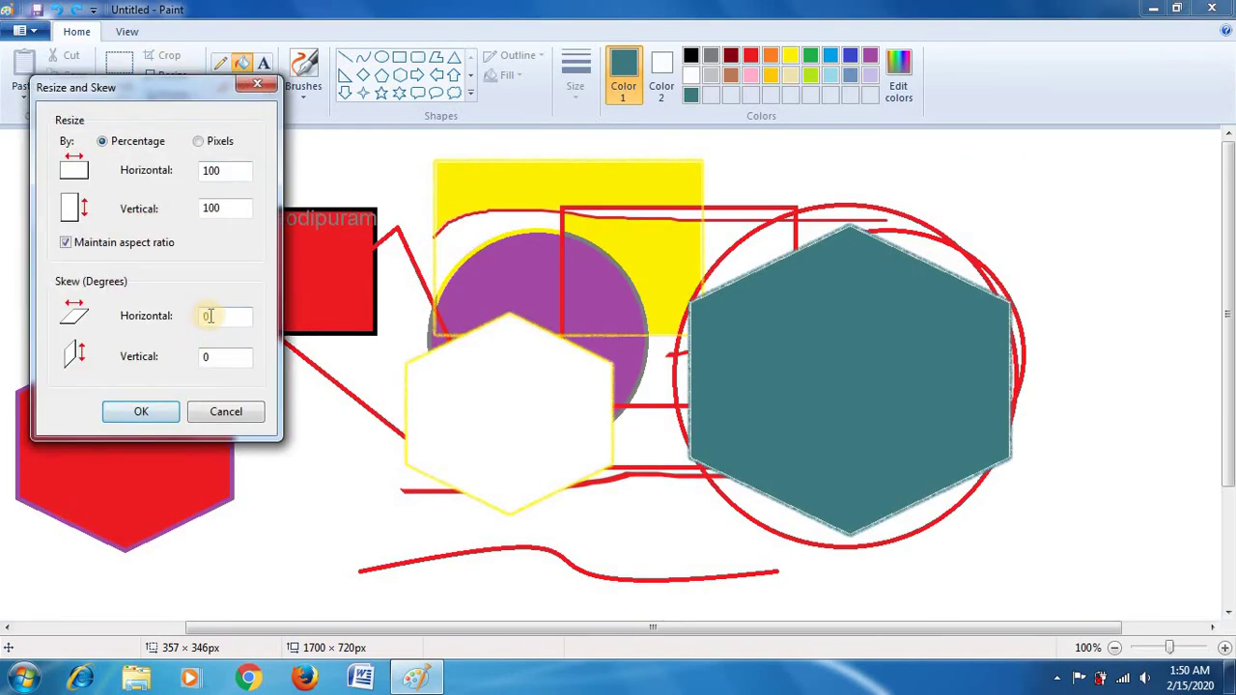
double_click(209, 316)
text(5)
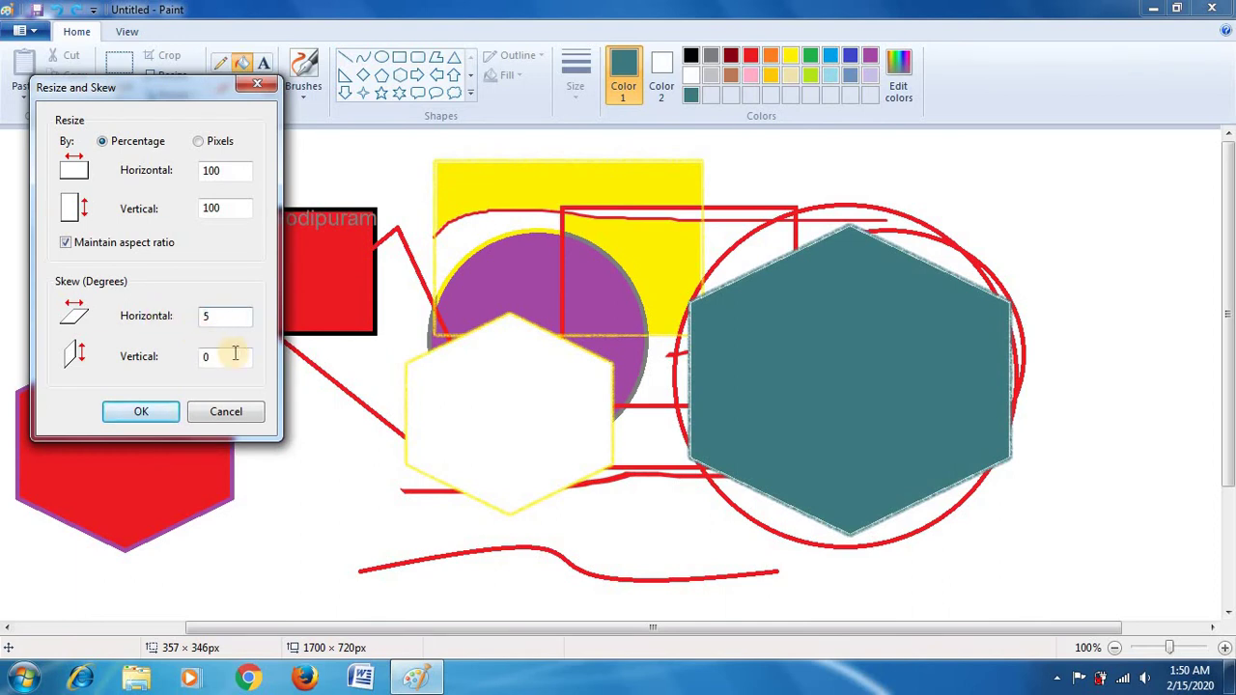
double_click(207, 357)
text(5)
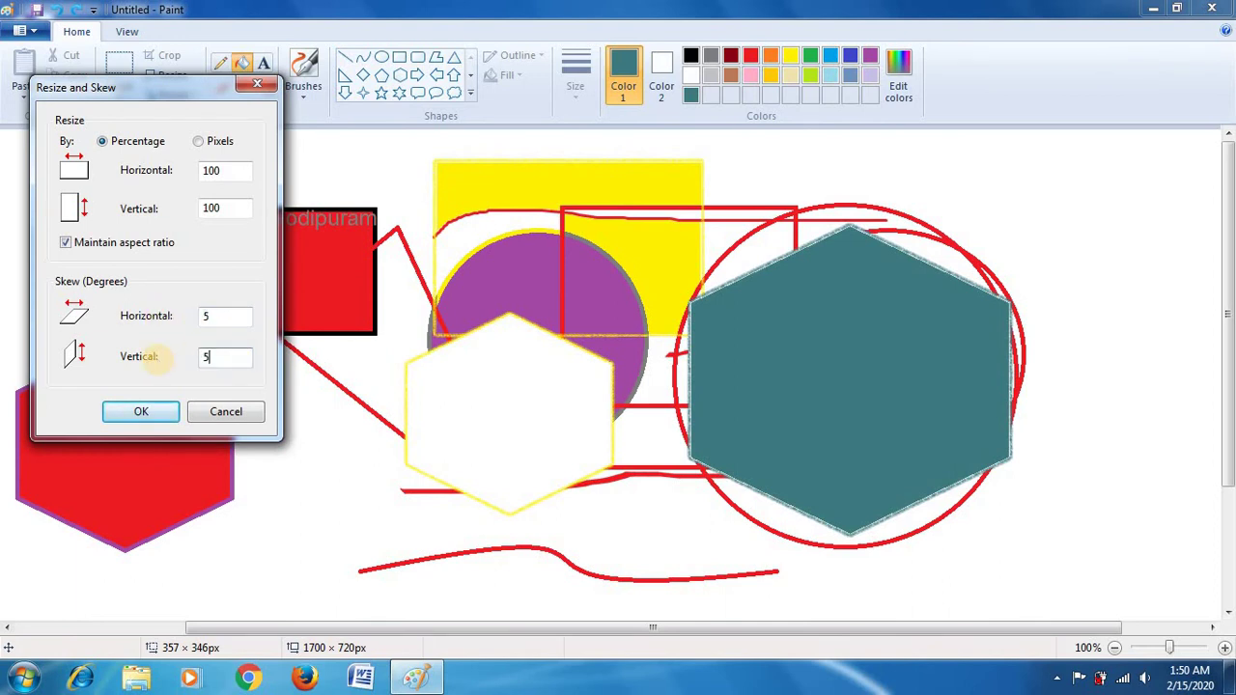
click(155, 411)
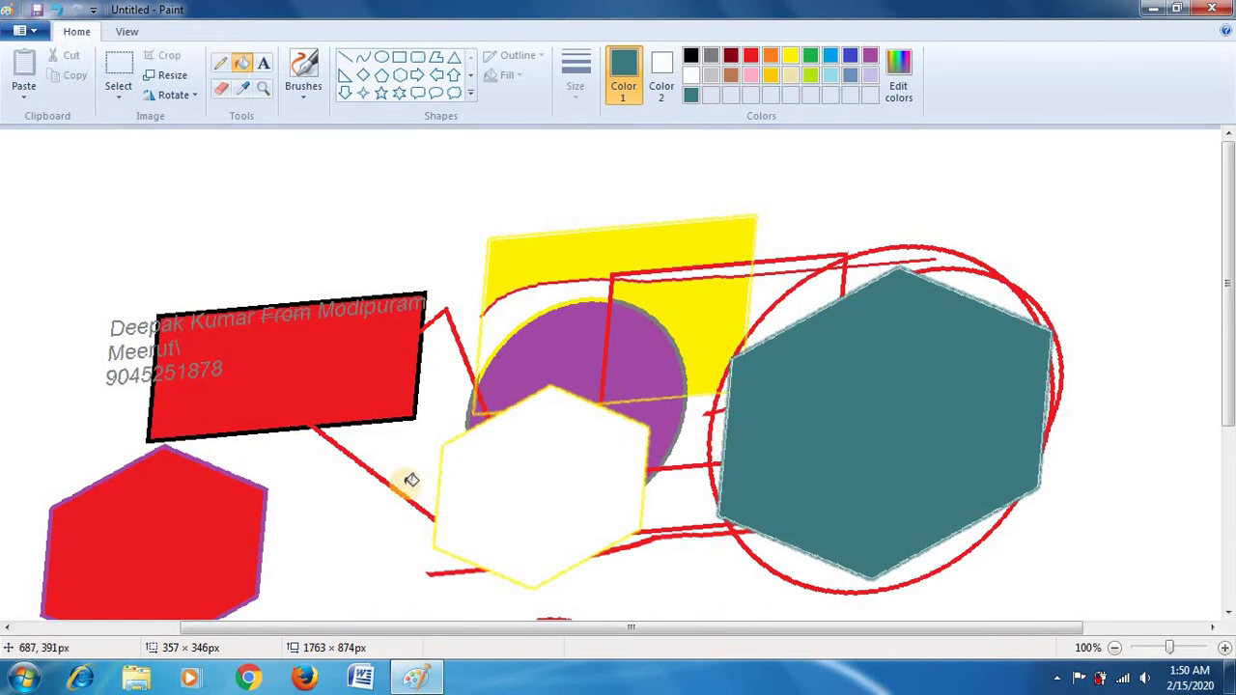
Step: Undo, redo and undo the skew, then select all and delete everything
key(ctrl+z)
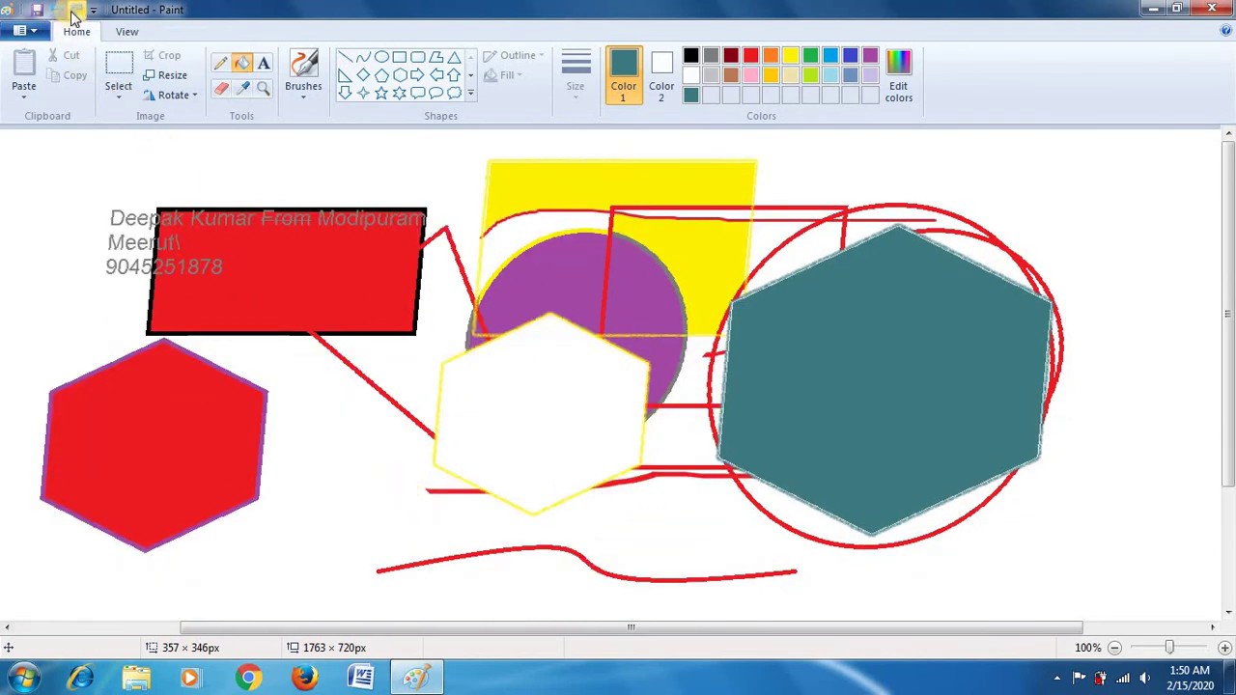
click(74, 14)
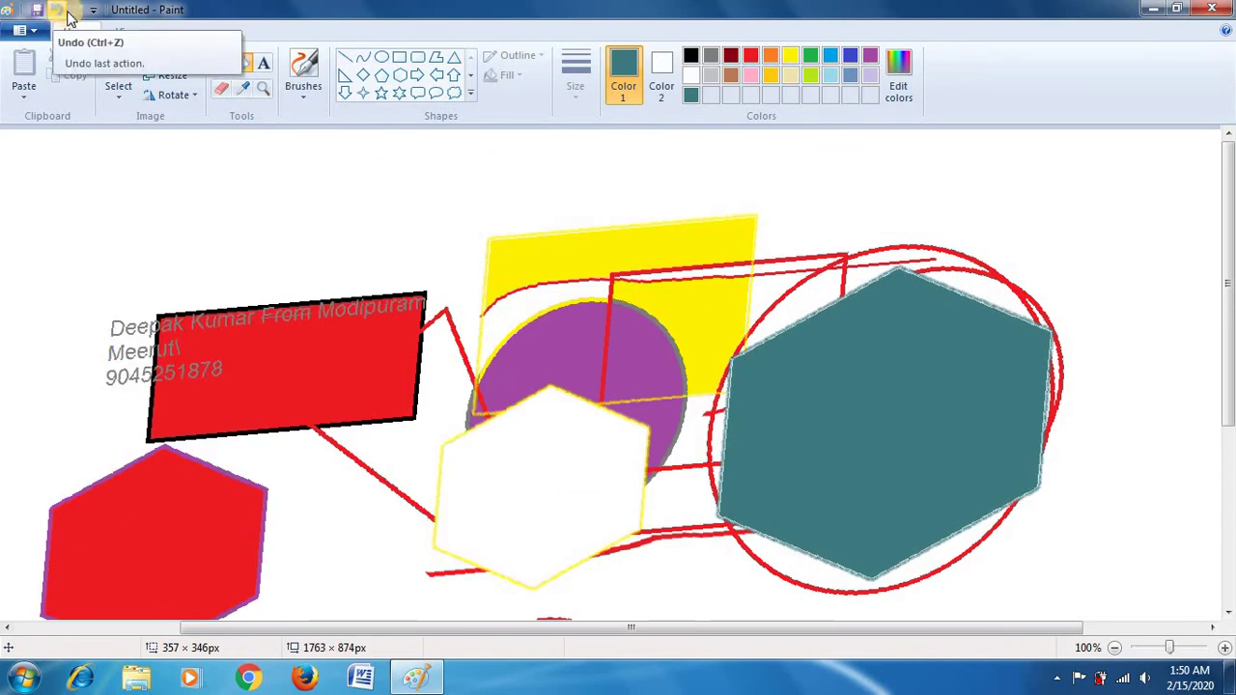
click(60, 12)
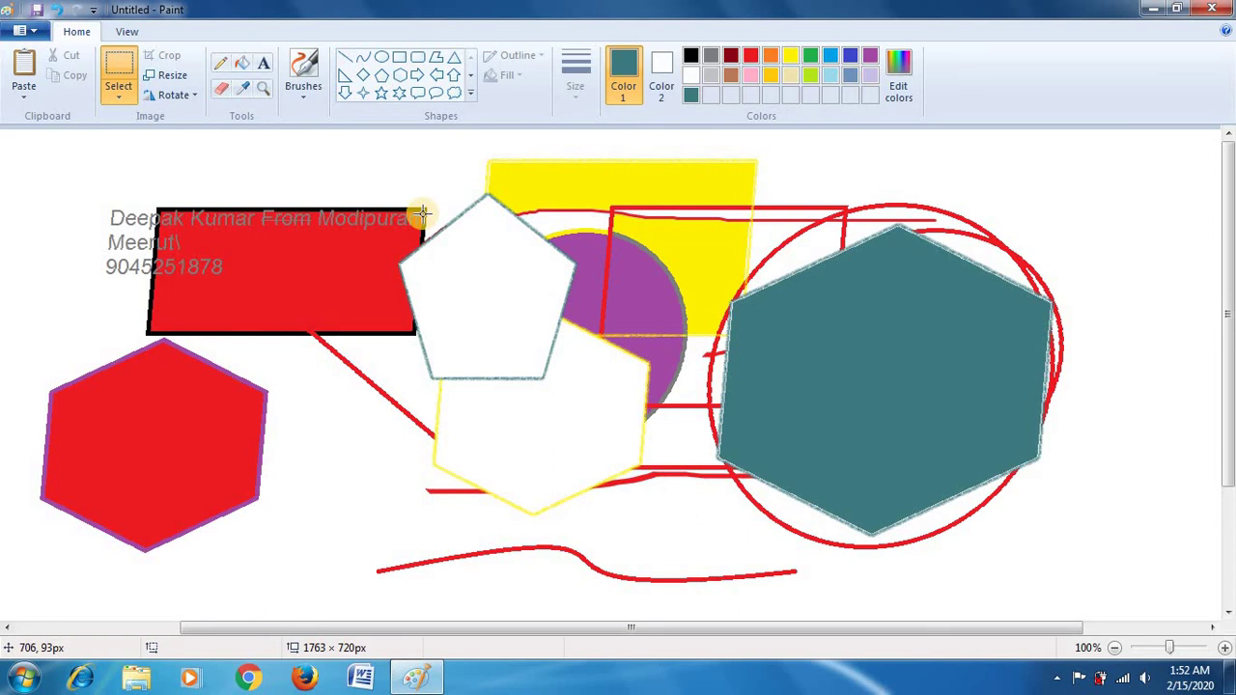
key(ctrl+a)
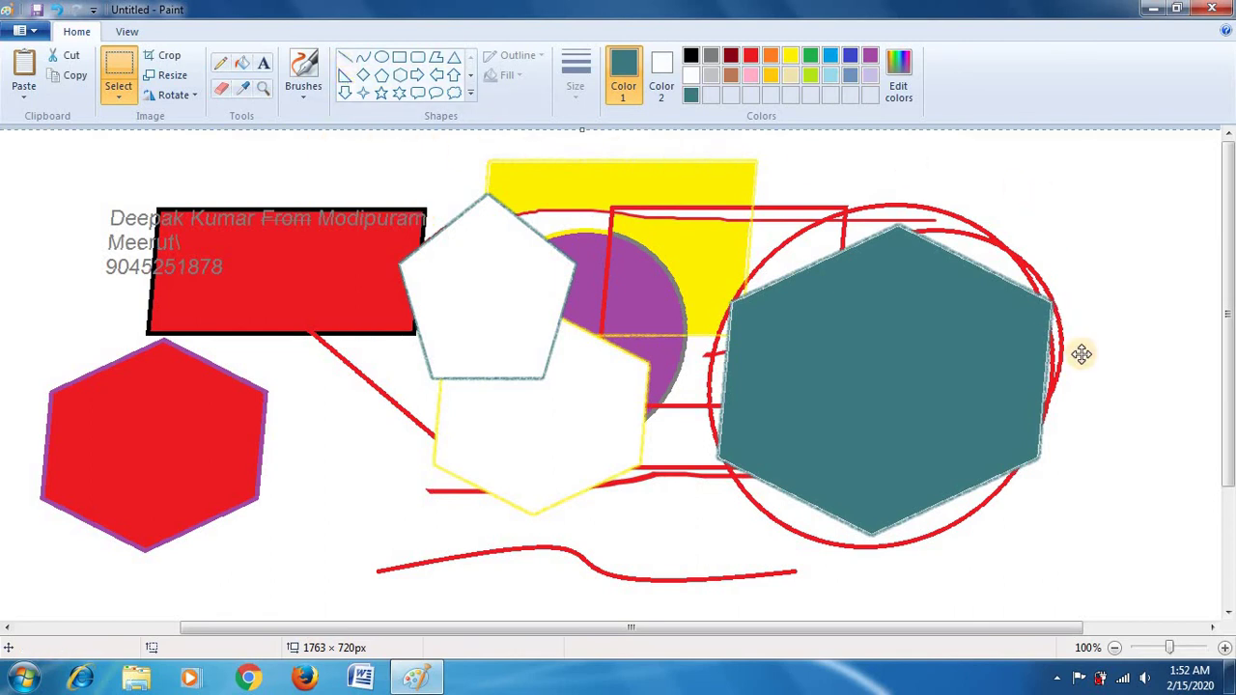
key(Delete)
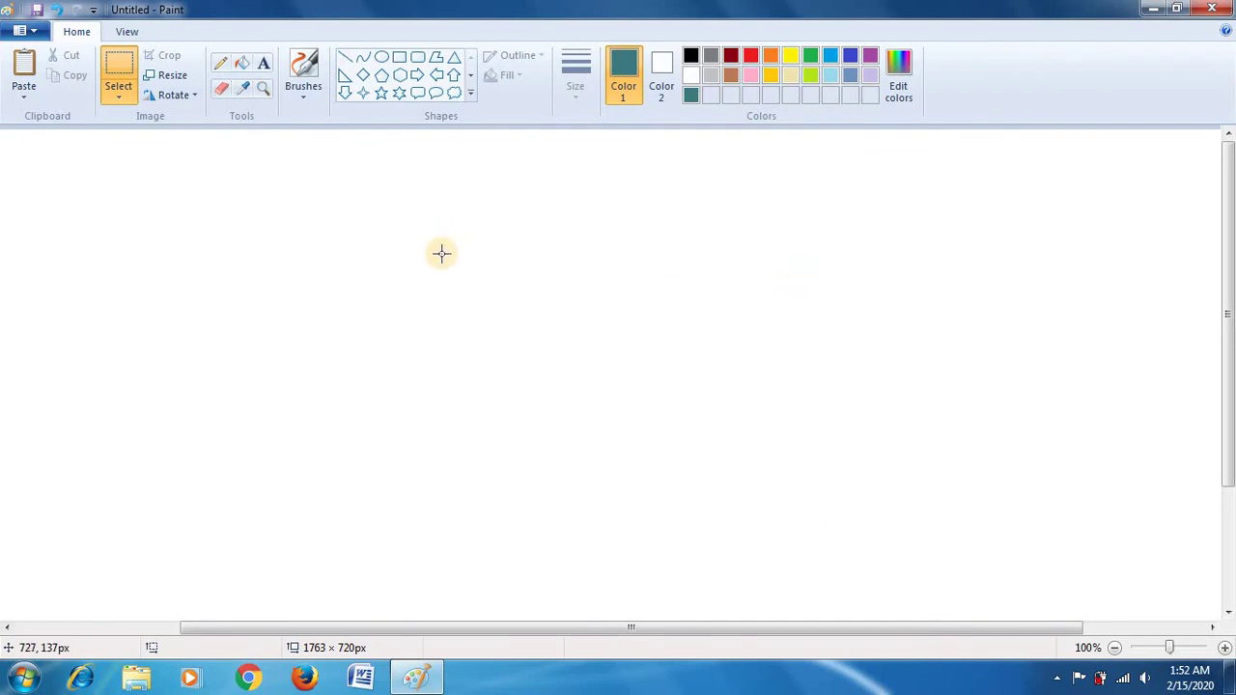
Step: Draw a rectangle near the canvas centre with a solid colour outline
click(400, 60)
drag(610, 260, 783, 390)
click(518, 55)
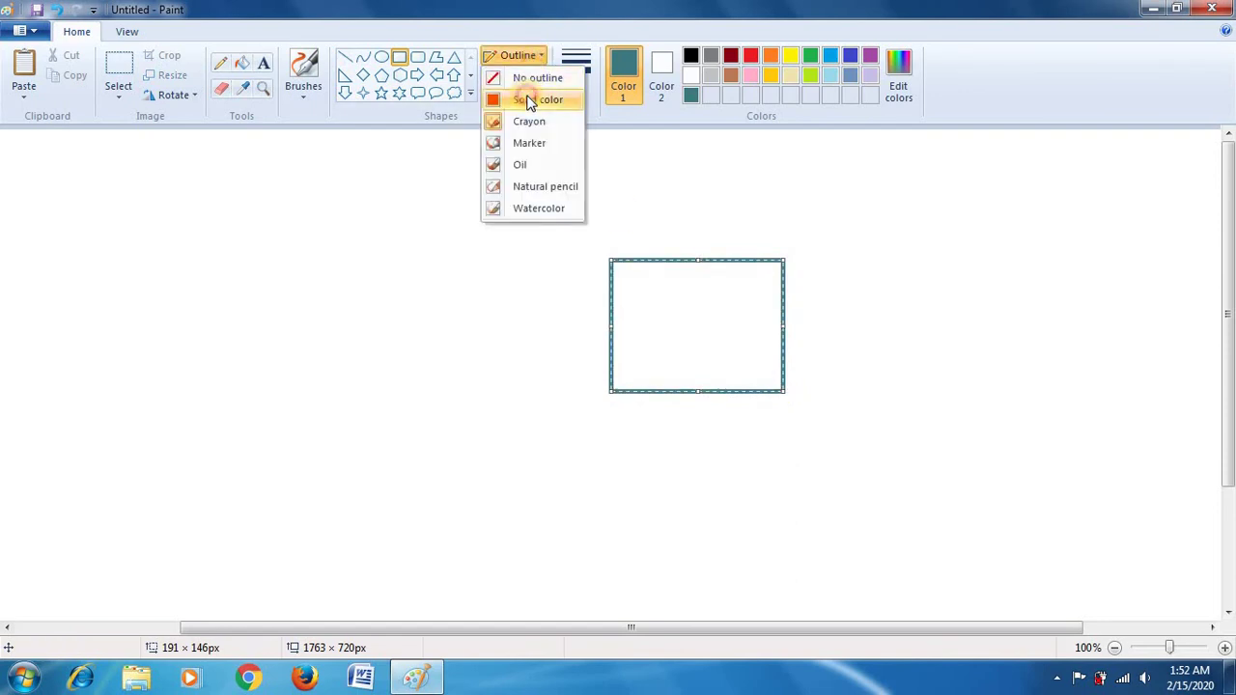
click(529, 100)
Step: Fill the empty rectangle with yellow
click(243, 66)
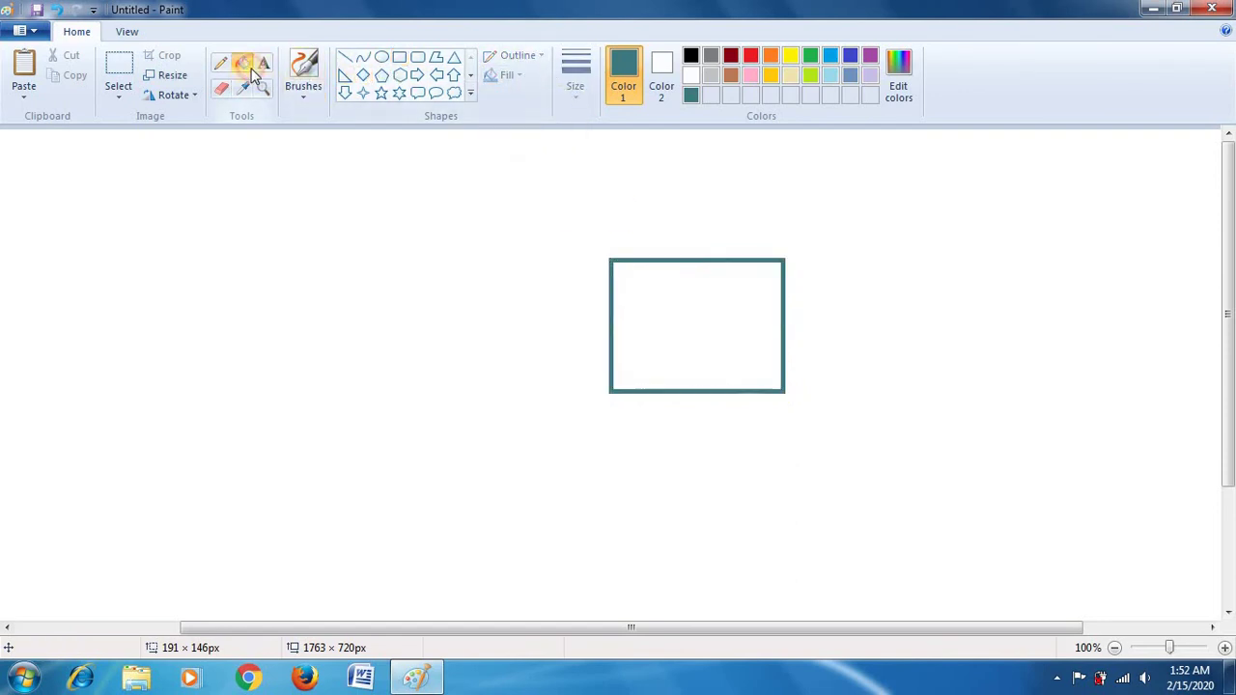
click(731, 263)
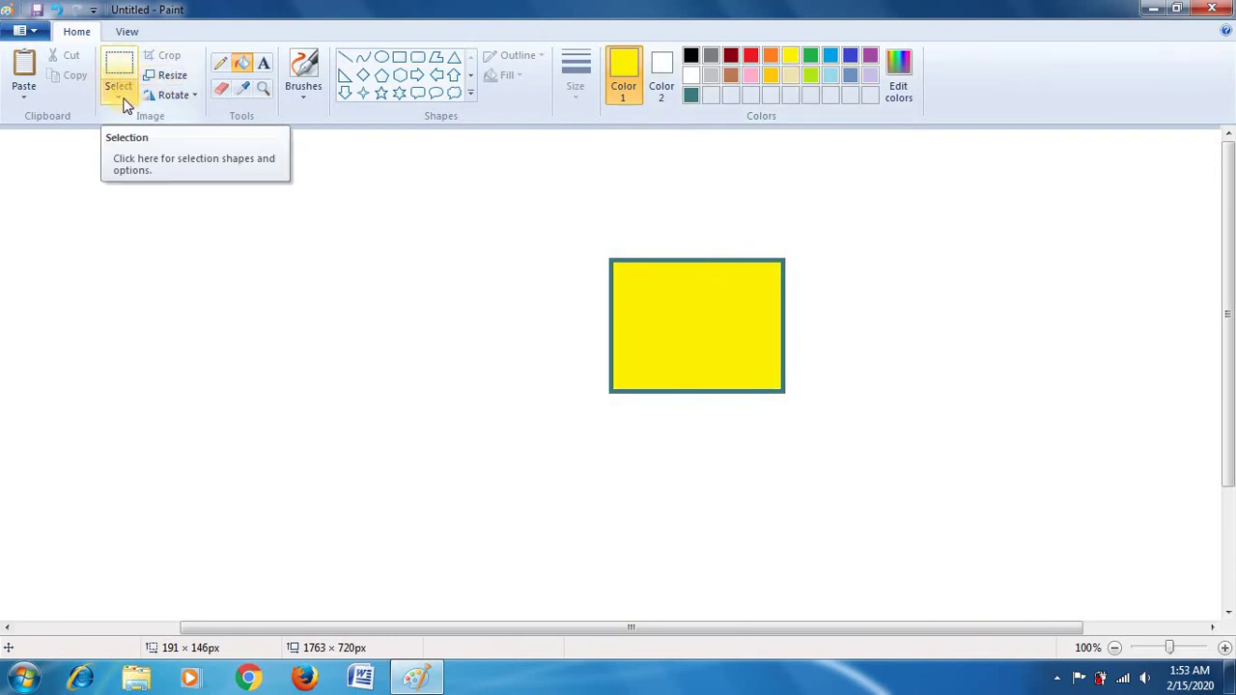
click(120, 97)
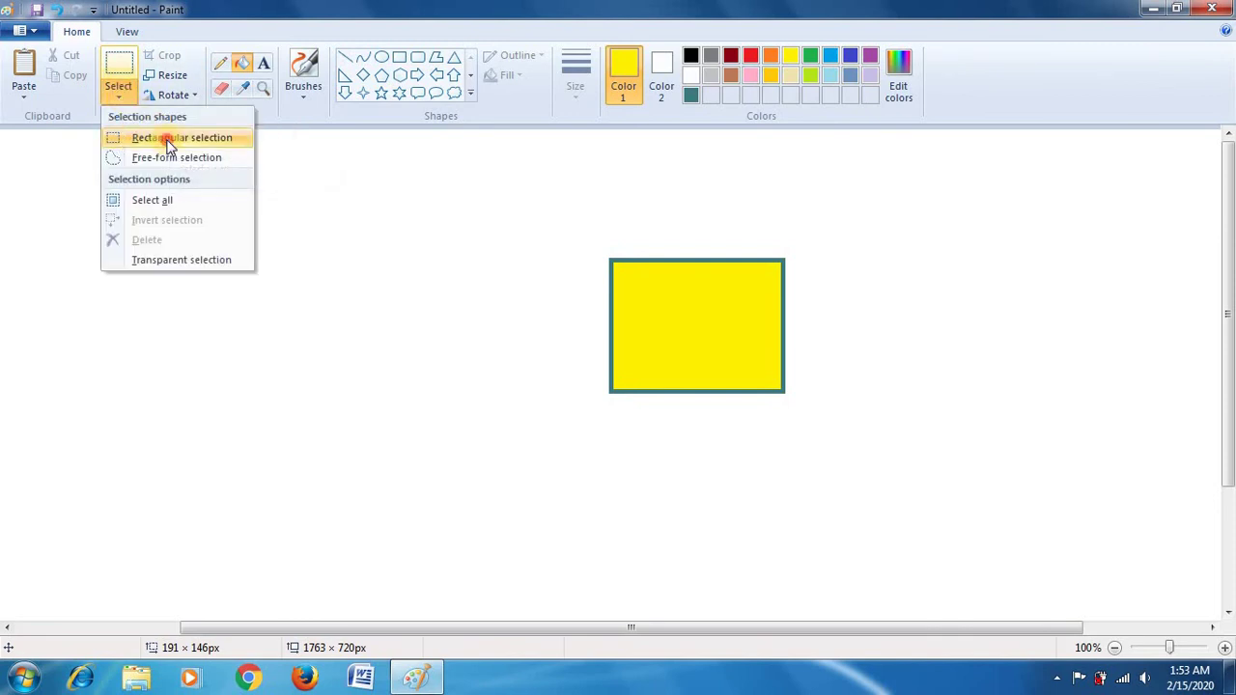
Step: Cut the yellow rectangle and paste it at the upper right of the canvas
click(168, 141)
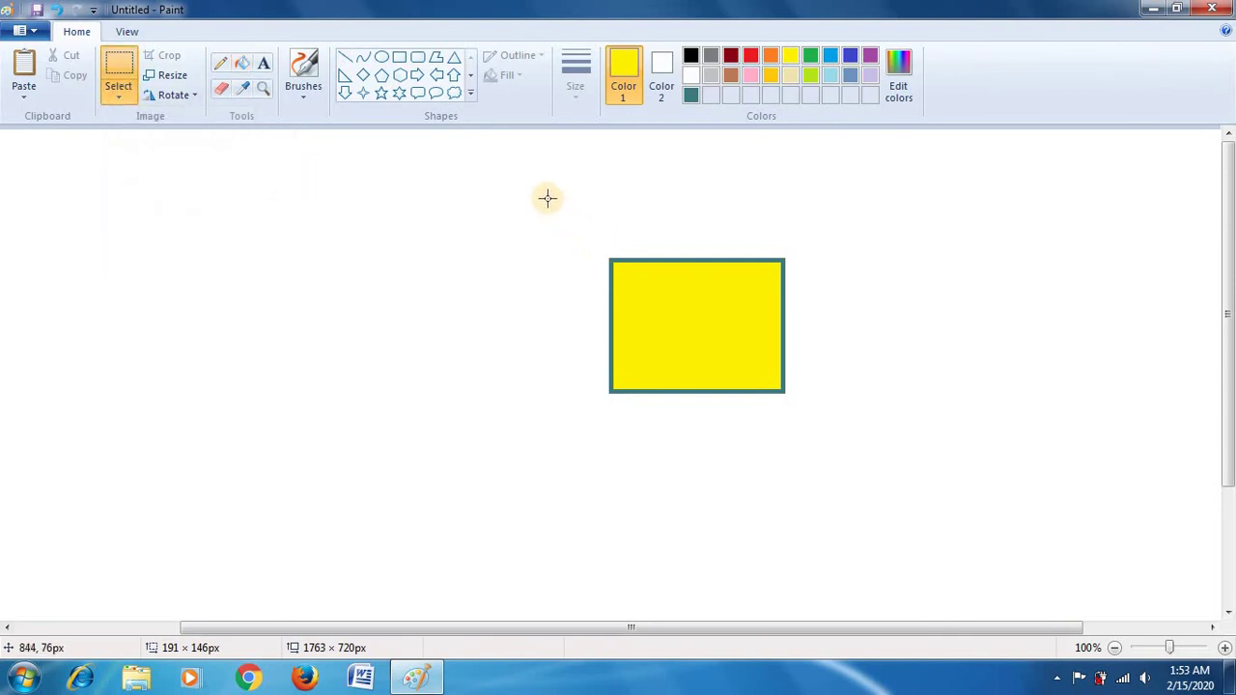
drag(548, 199, 872, 440)
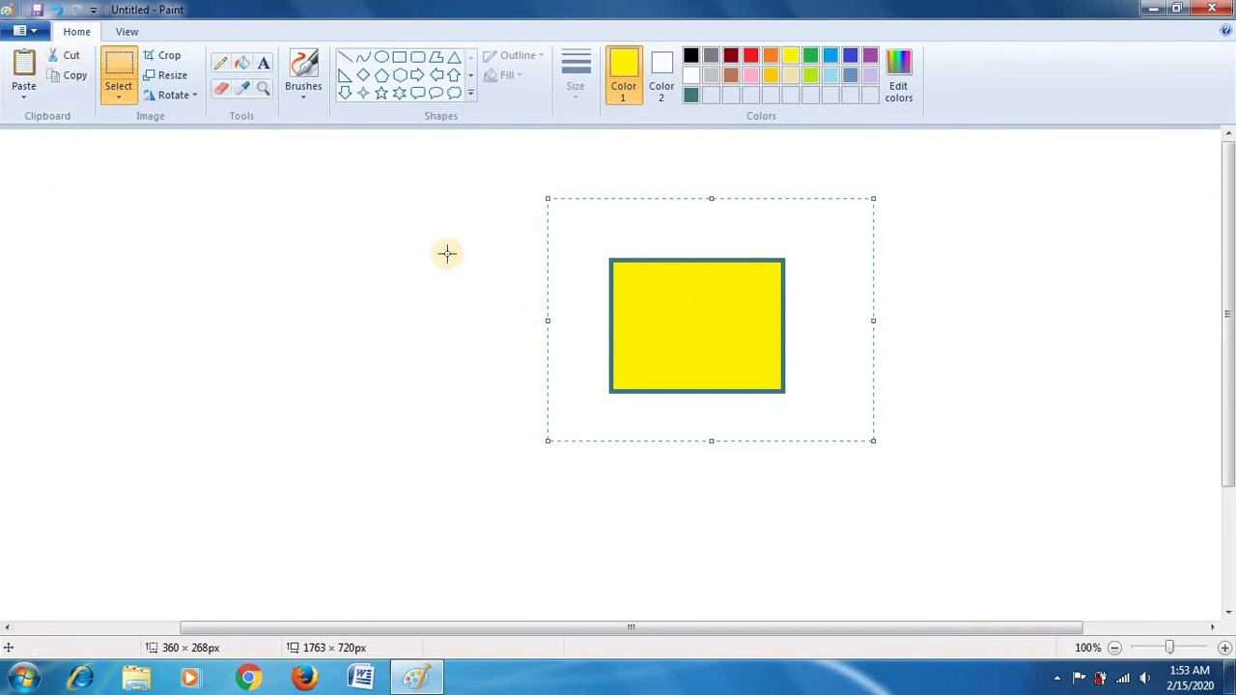
click(75, 58)
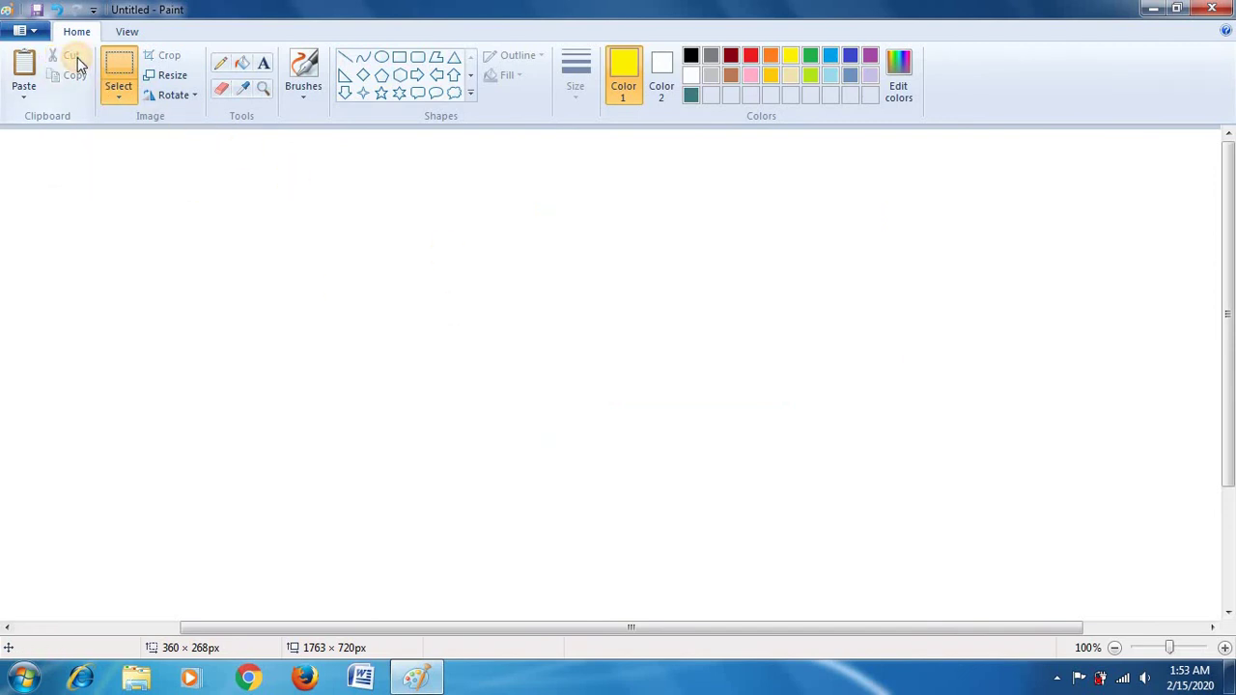
click(24, 92)
click(36, 115)
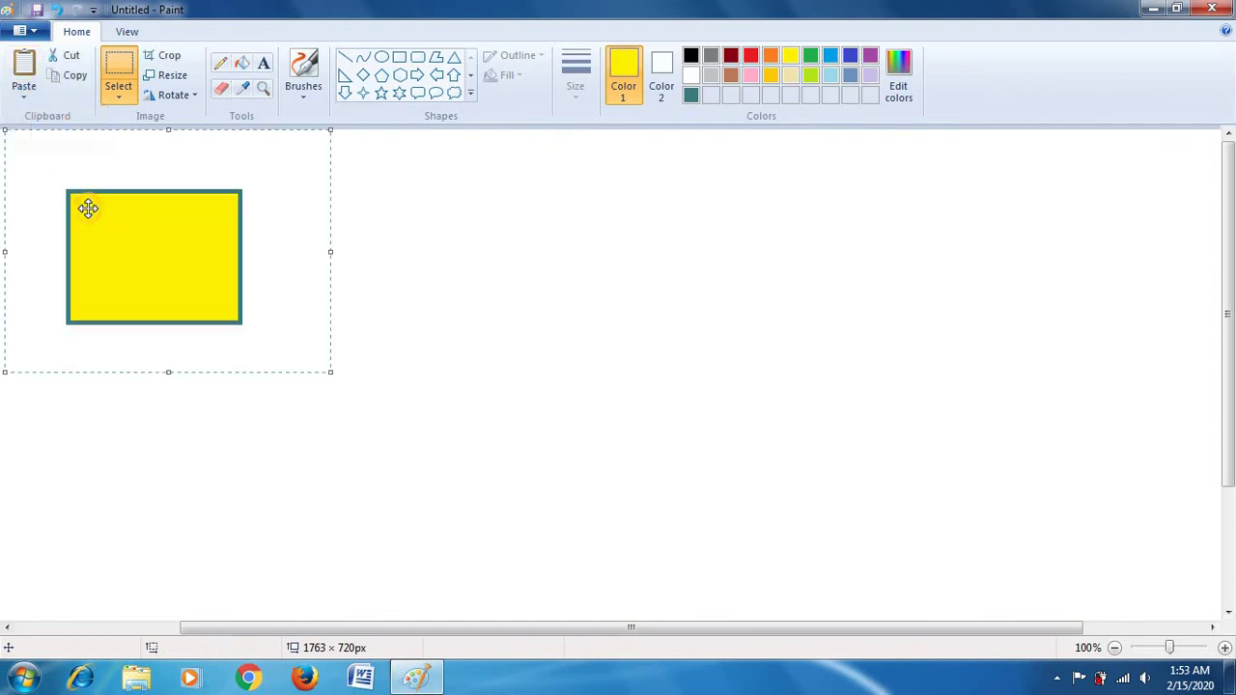
drag(87, 209, 1048, 177)
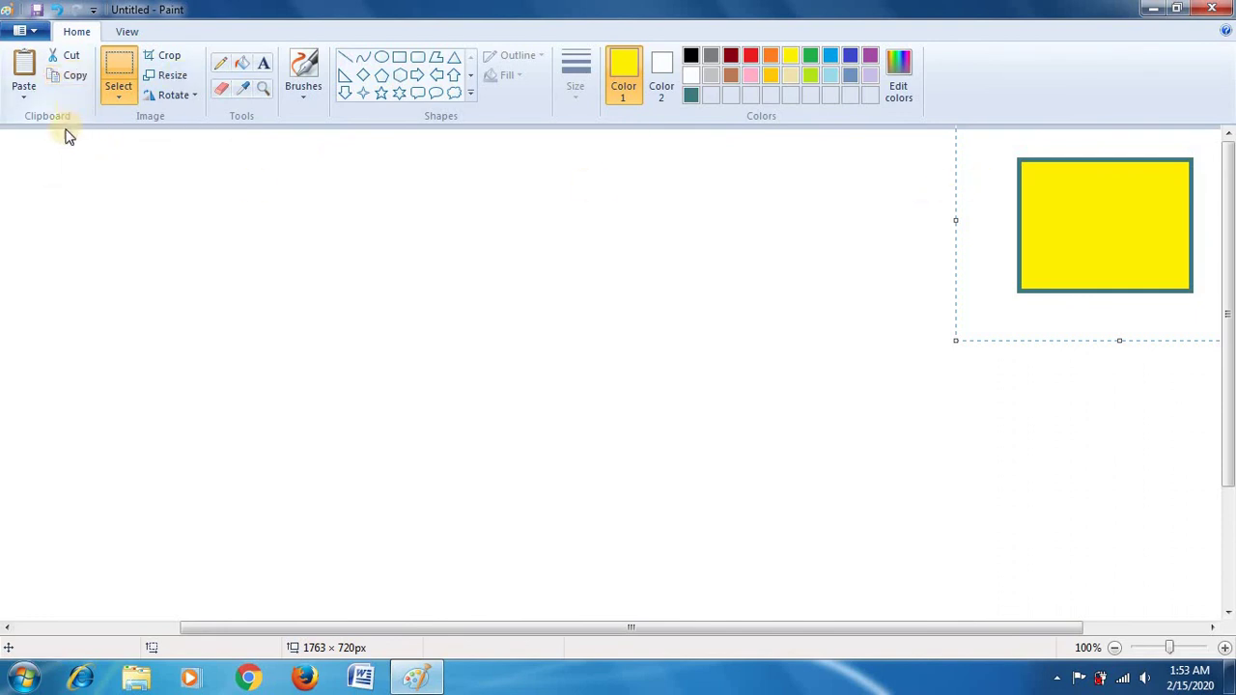
Step: Paste a second copy of the rectangle at the lower right
click(26, 97)
click(44, 117)
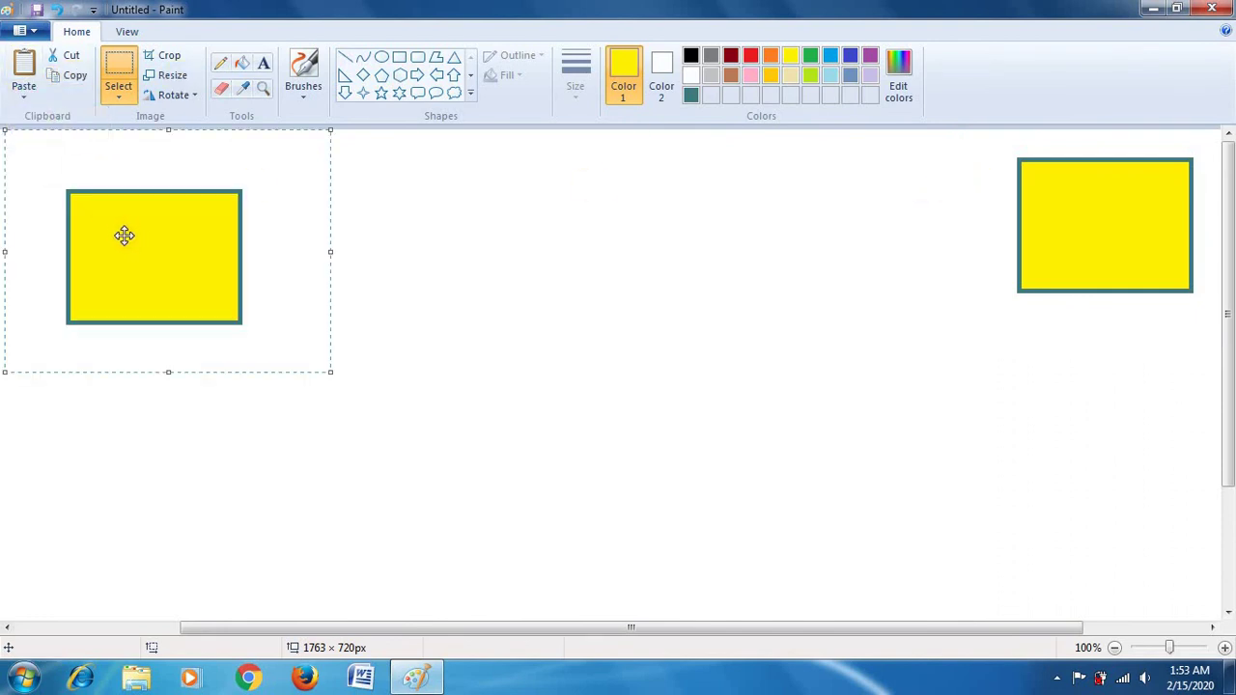
drag(114, 211, 1036, 437)
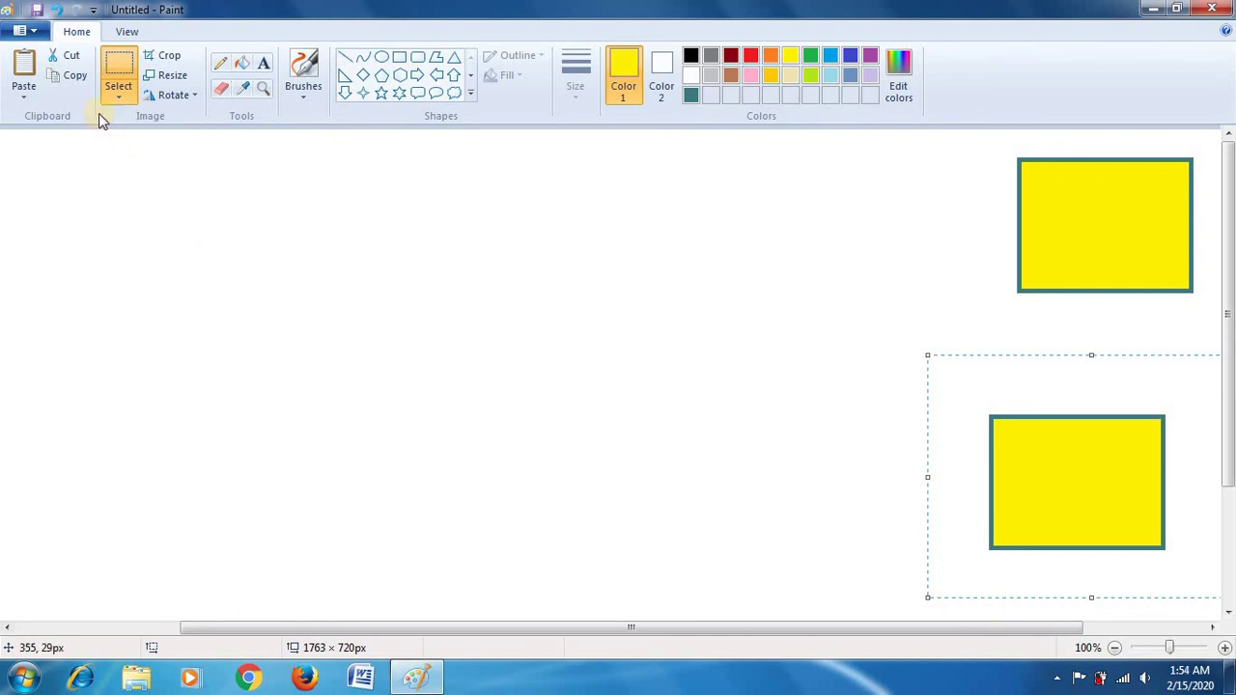
click(118, 32)
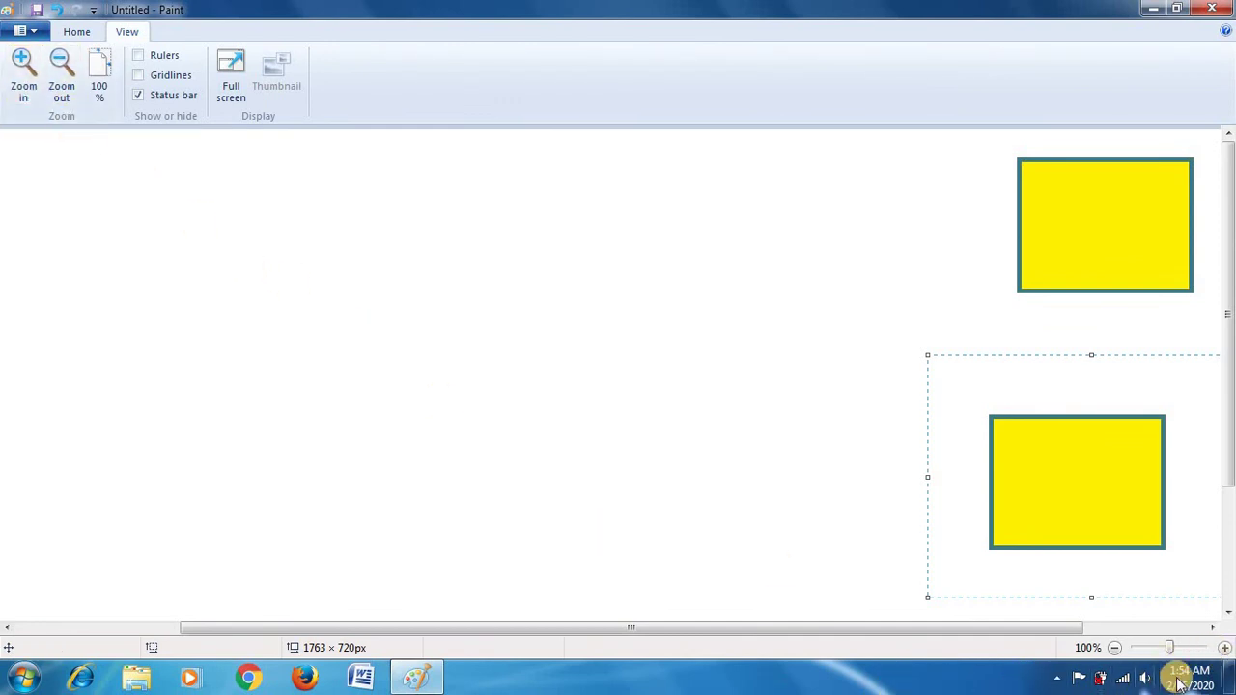
Step: Zoom in on the picture and return to 100%
click(23, 83)
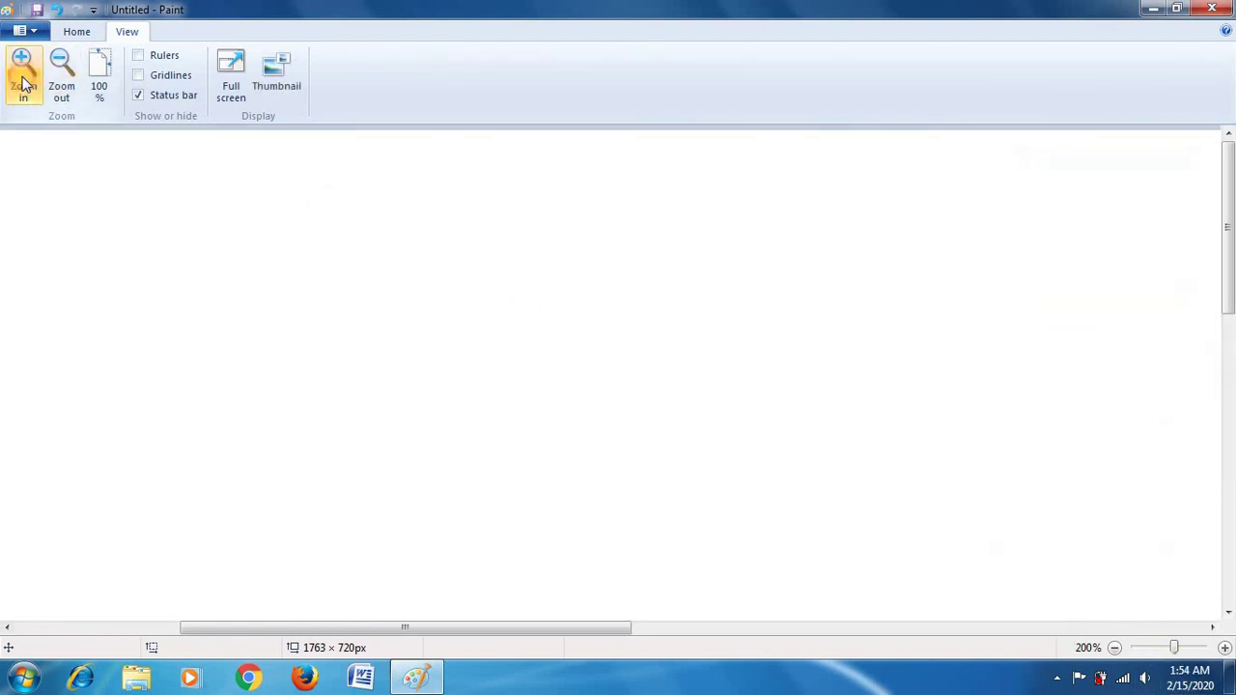
click(74, 74)
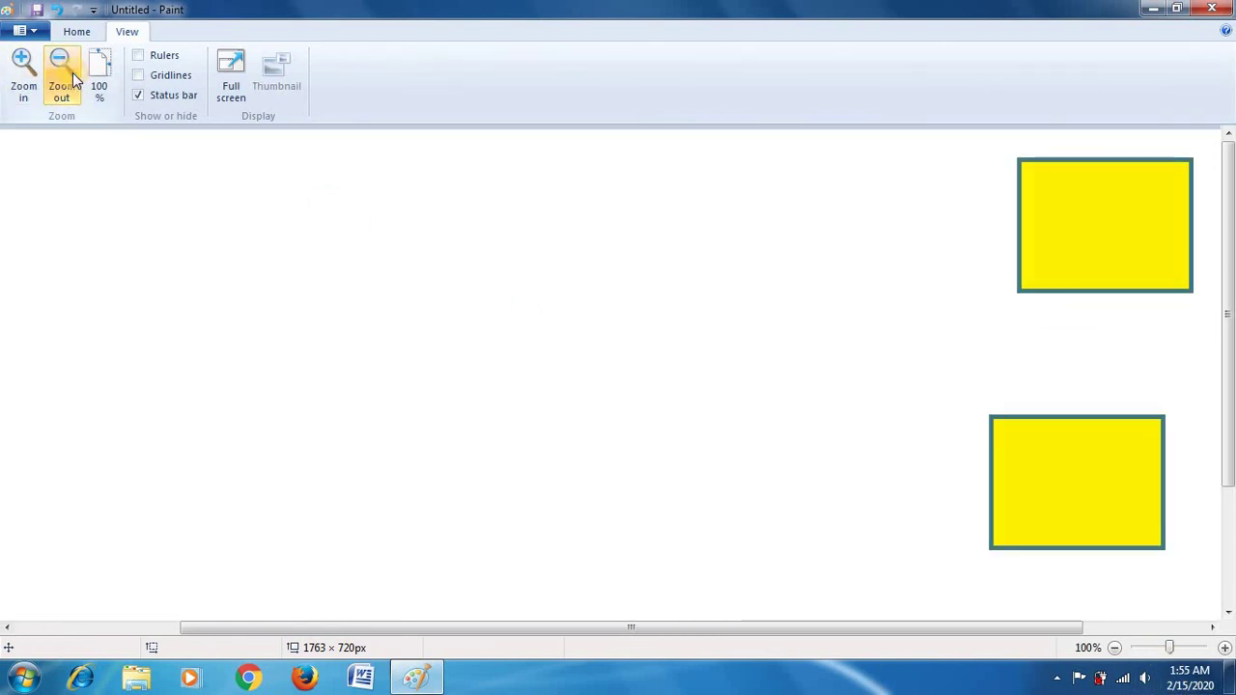
click(76, 31)
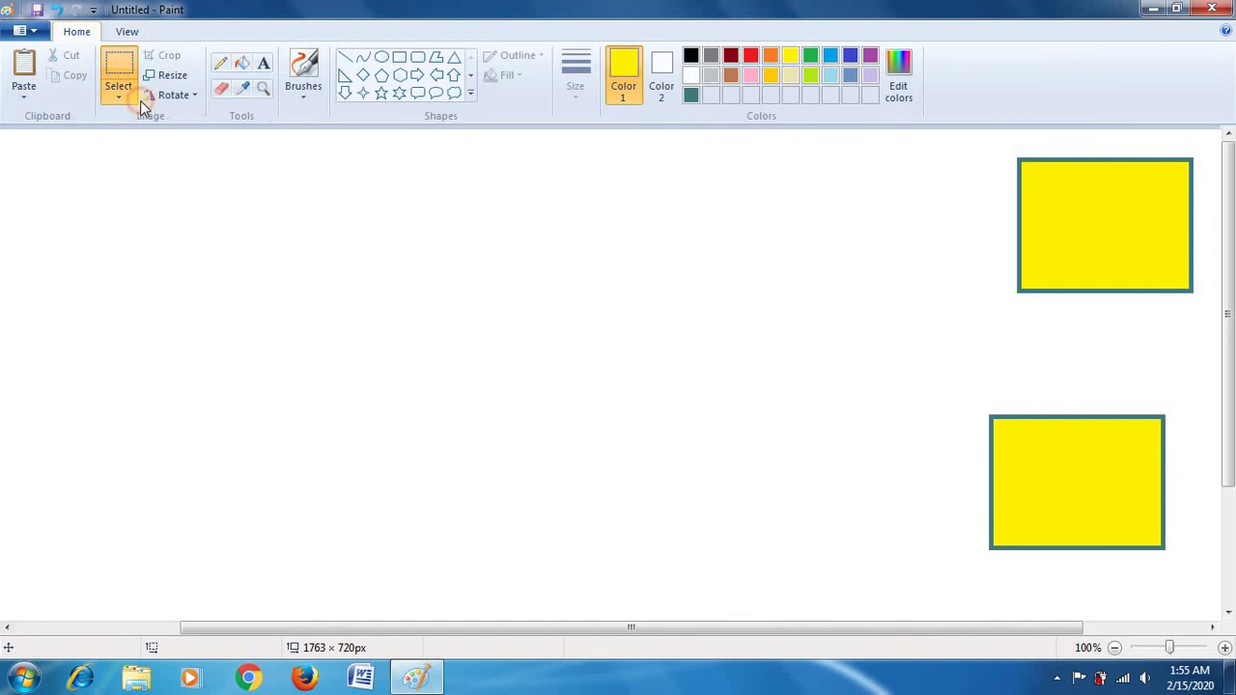
Step: Draw a hexagon left of the canvas centre and fill it yellow
click(401, 75)
drag(370, 237, 620, 502)
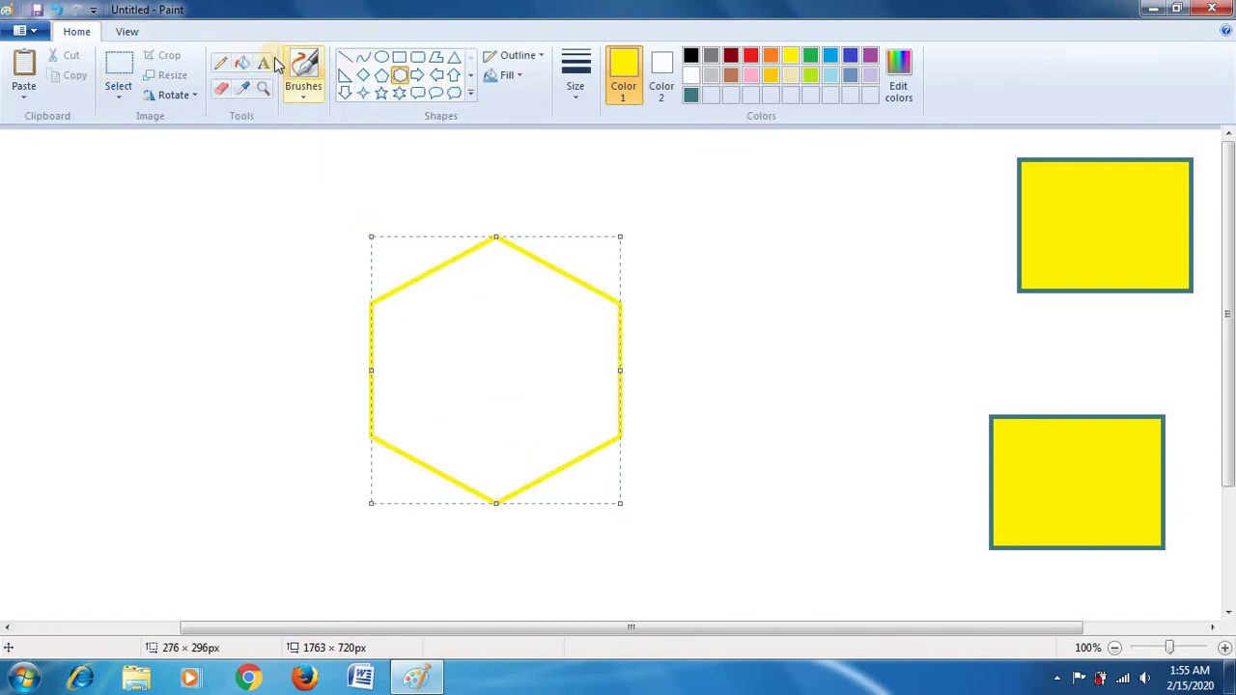
click(241, 64)
click(490, 388)
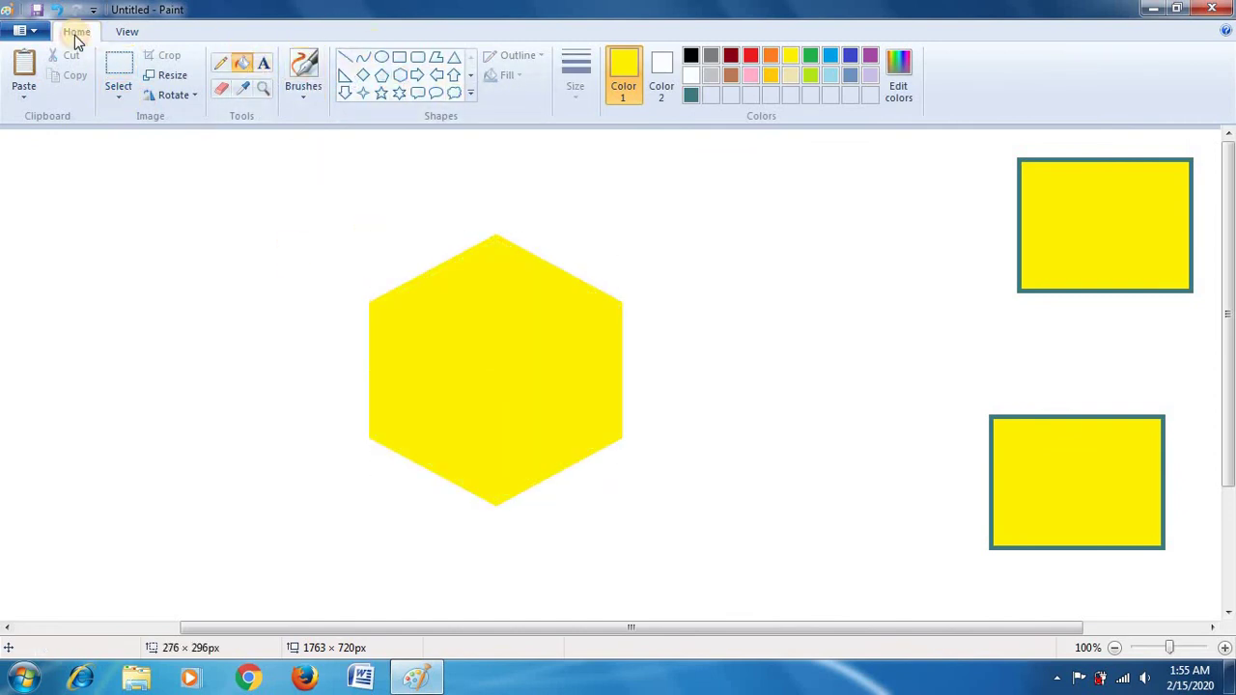
Step: Zoom in to 300%, return to 100%, and turn on rulers
click(126, 32)
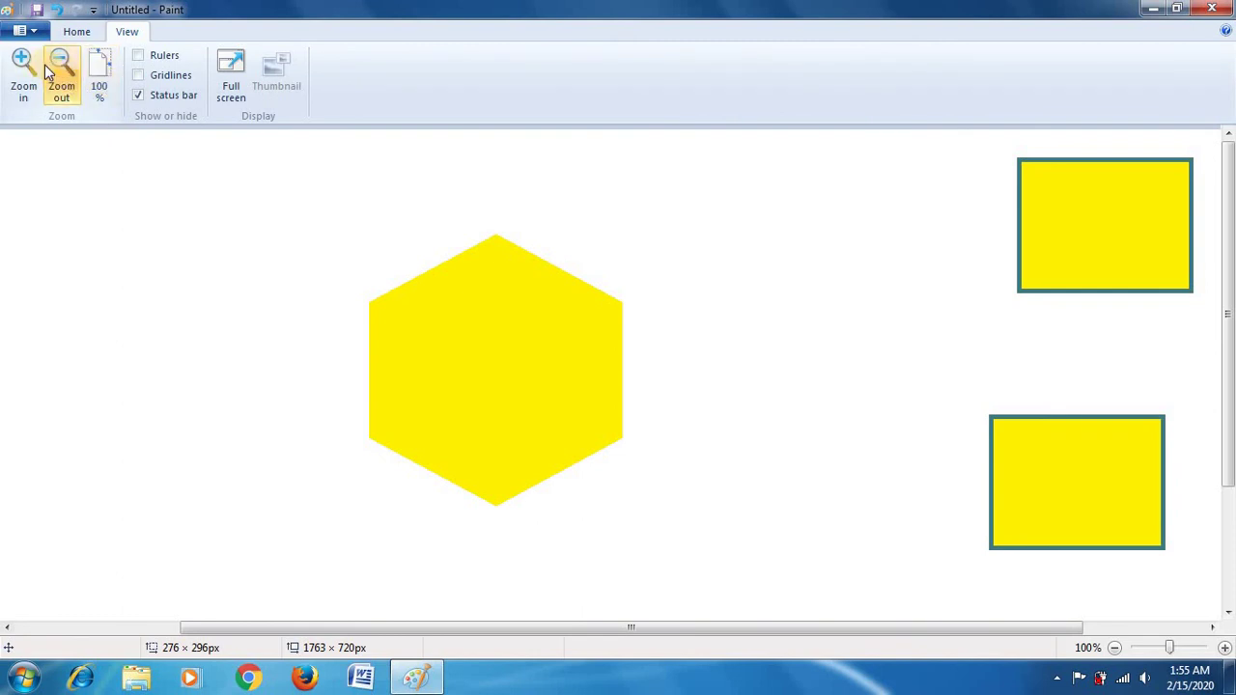
click(22, 61)
click(23, 61)
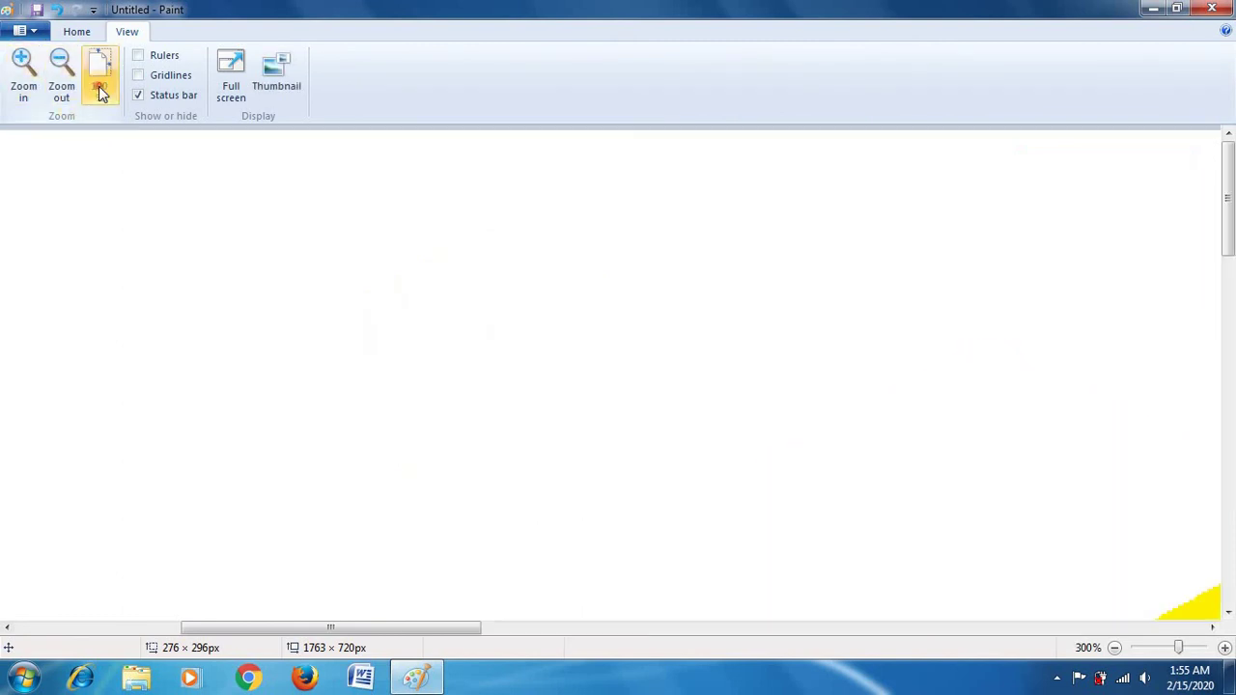
click(97, 88)
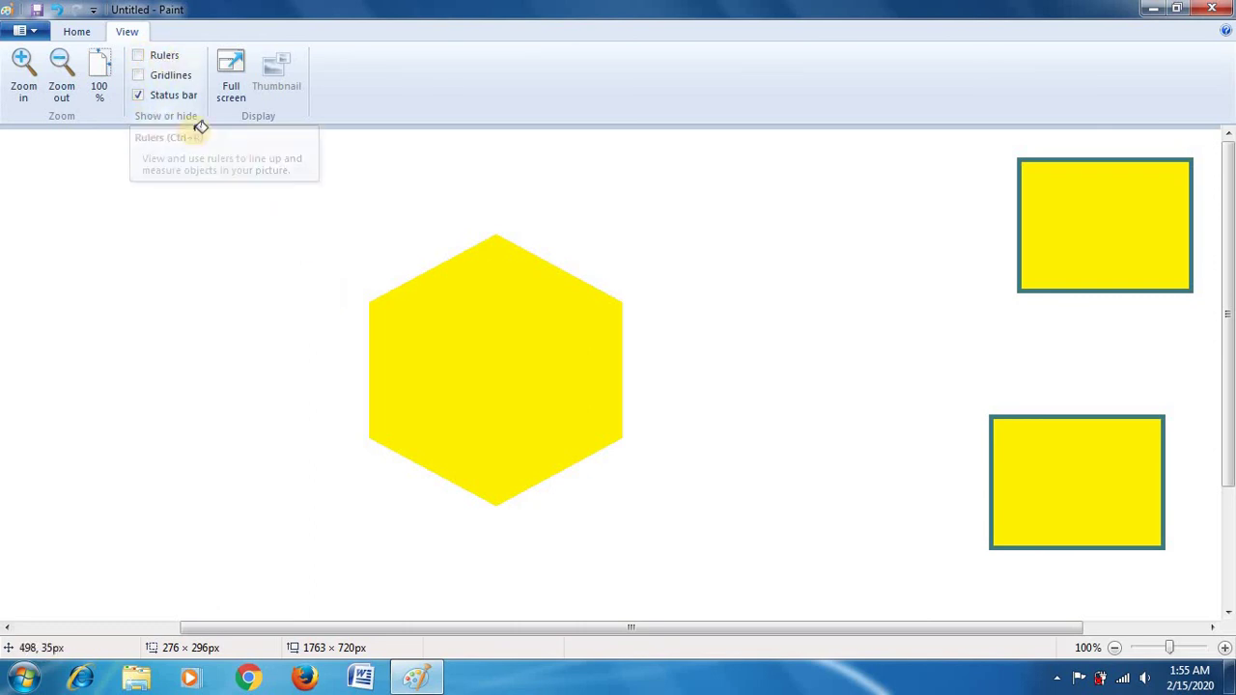
click(142, 57)
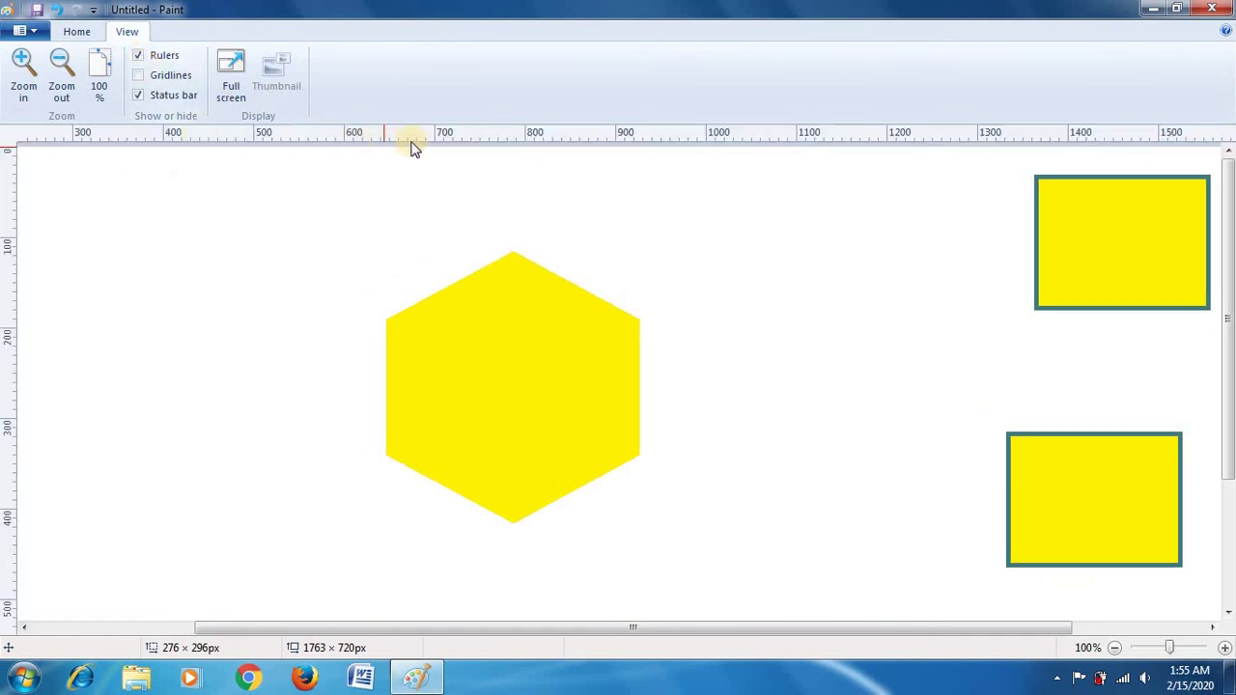
Step: Turn on gridlines over the canvas alongside the rulers, back on Home
click(141, 75)
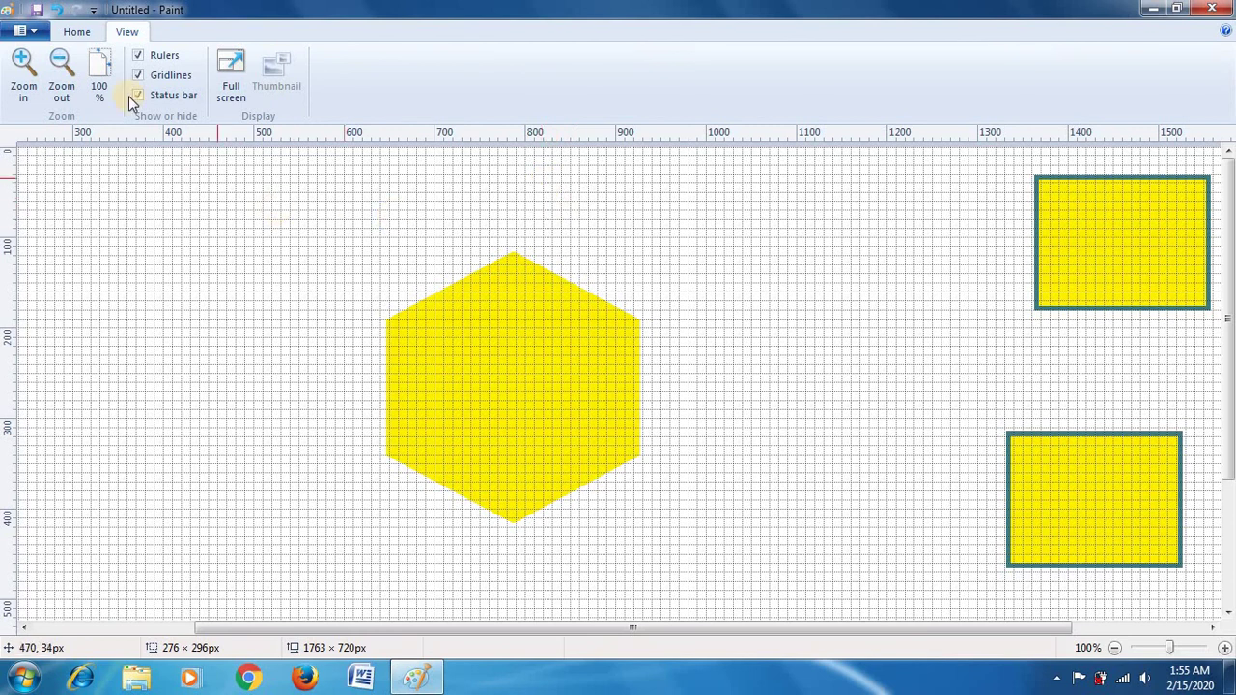
click(77, 32)
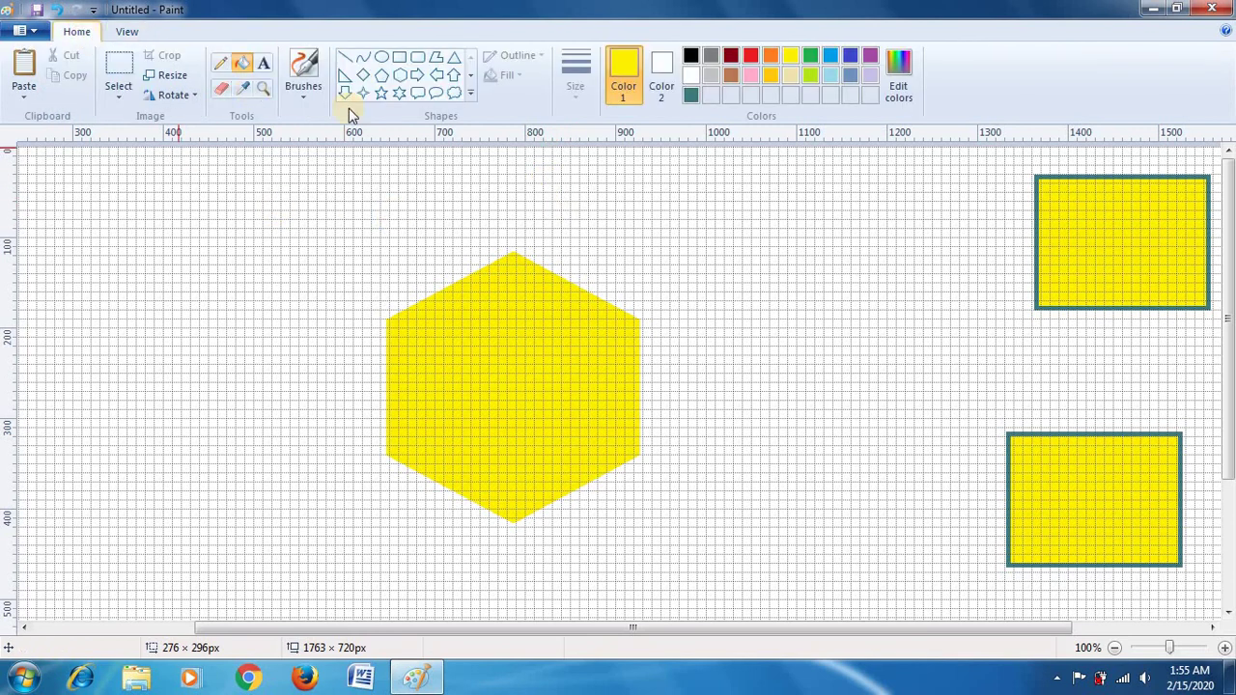
Step: Draw a 138 × 174 px yellow-outlined rectangle touching the hexagon's left edge
click(398, 60)
drag(260, 222, 384, 378)
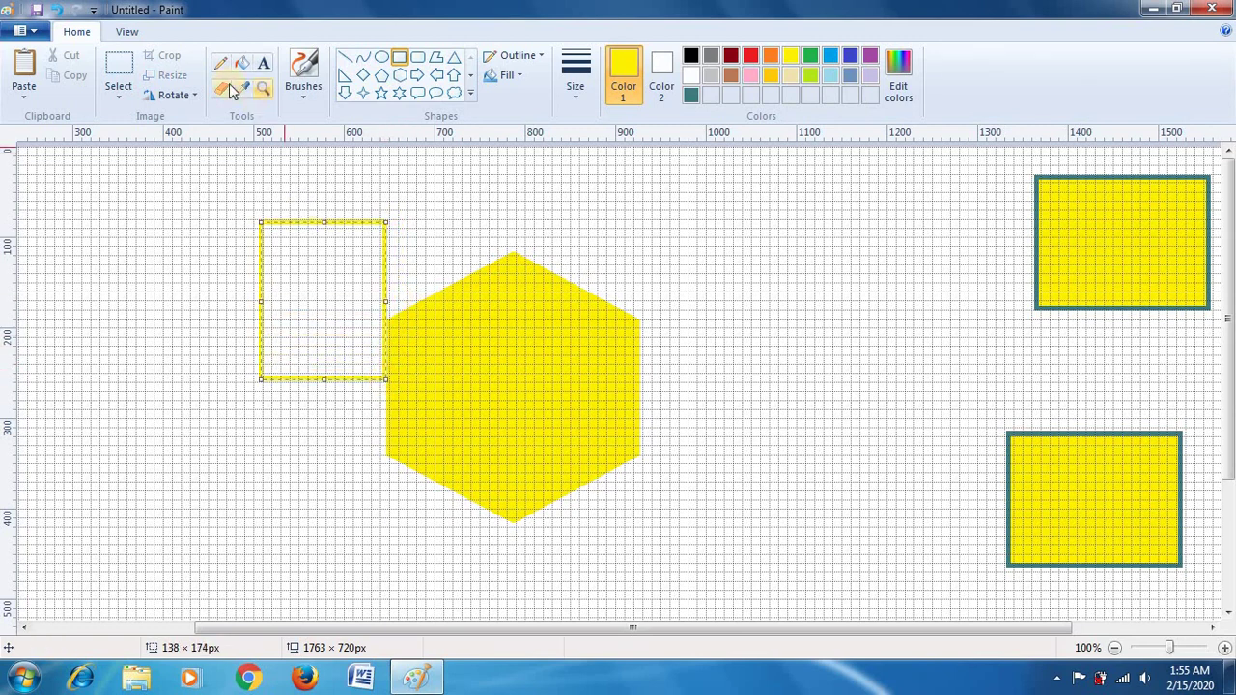
click(129, 32)
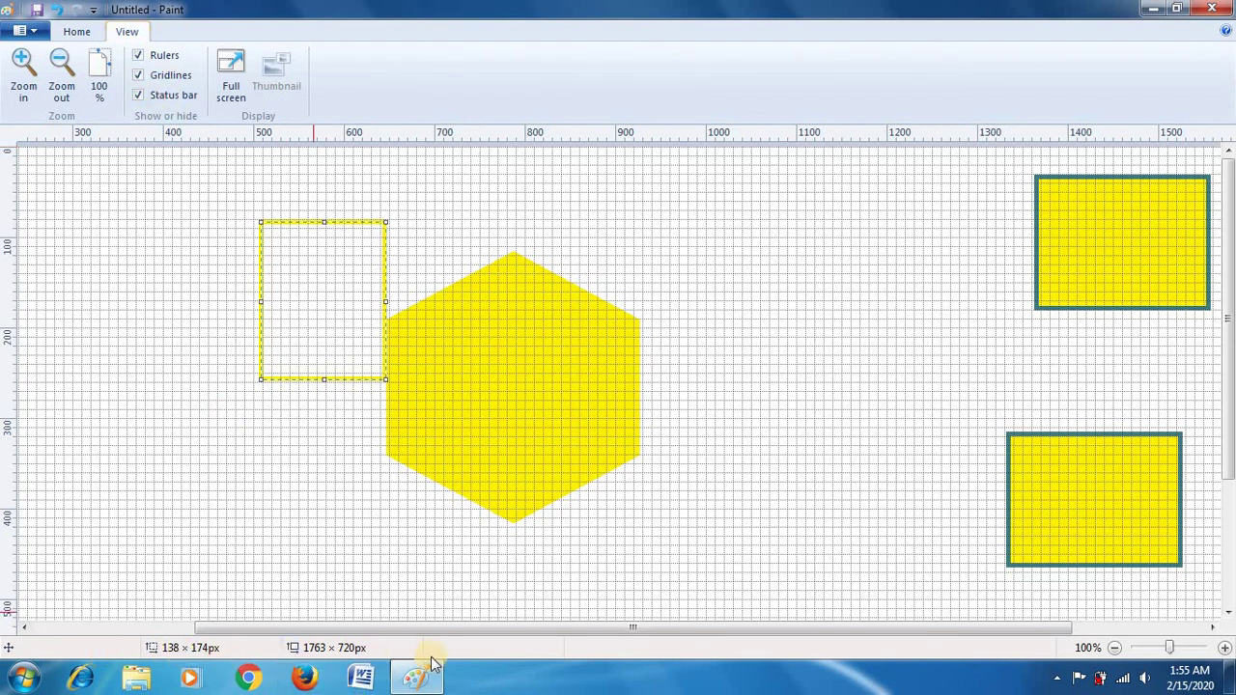
Step: Hide the gridlines, toggle the status bar off and on, and preview full screen briefly
click(138, 95)
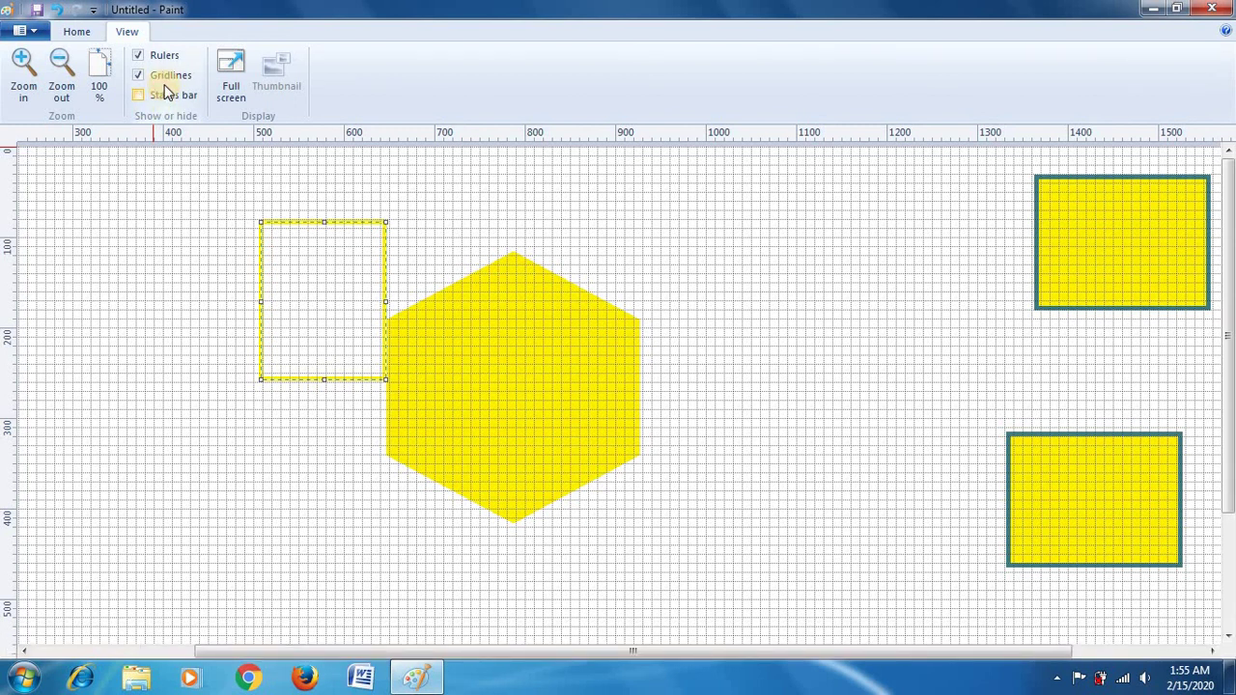
click(138, 75)
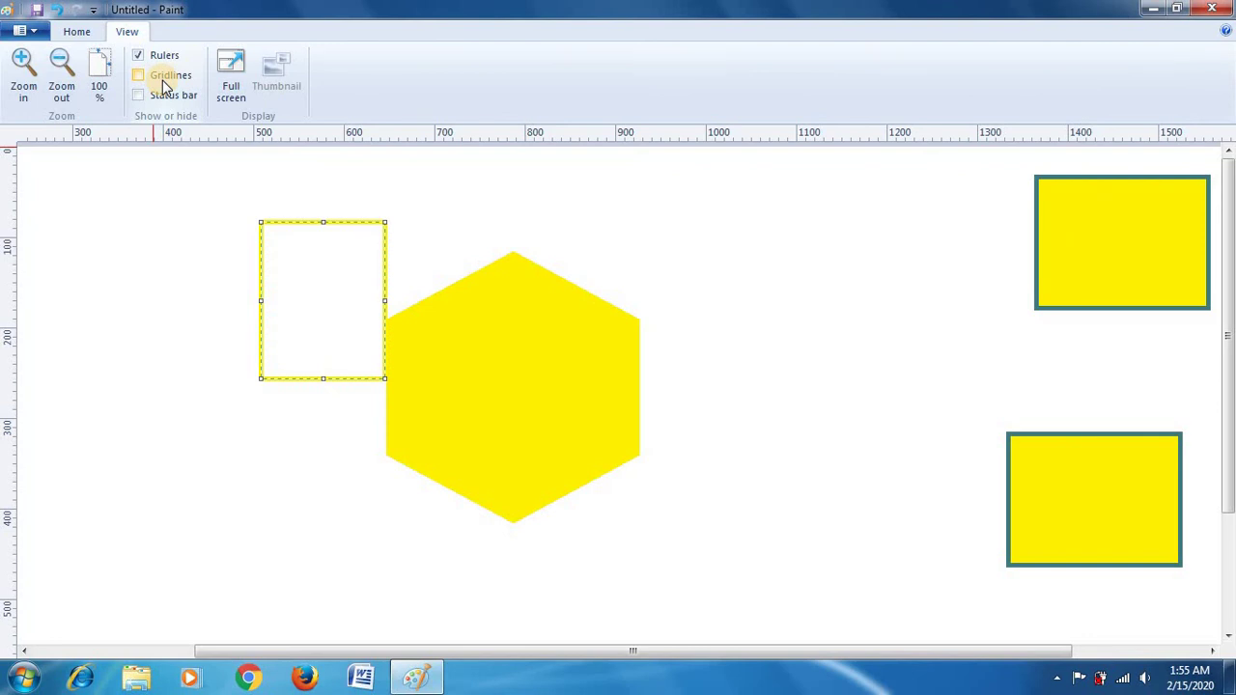
click(159, 96)
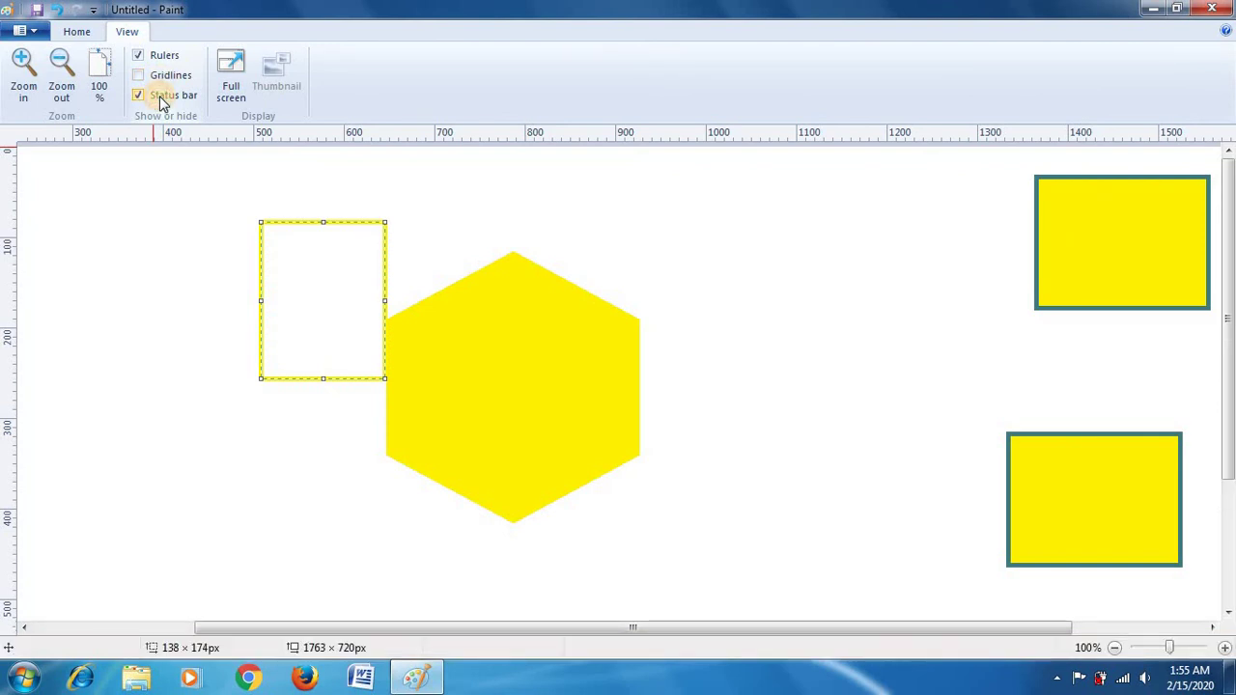
click(237, 94)
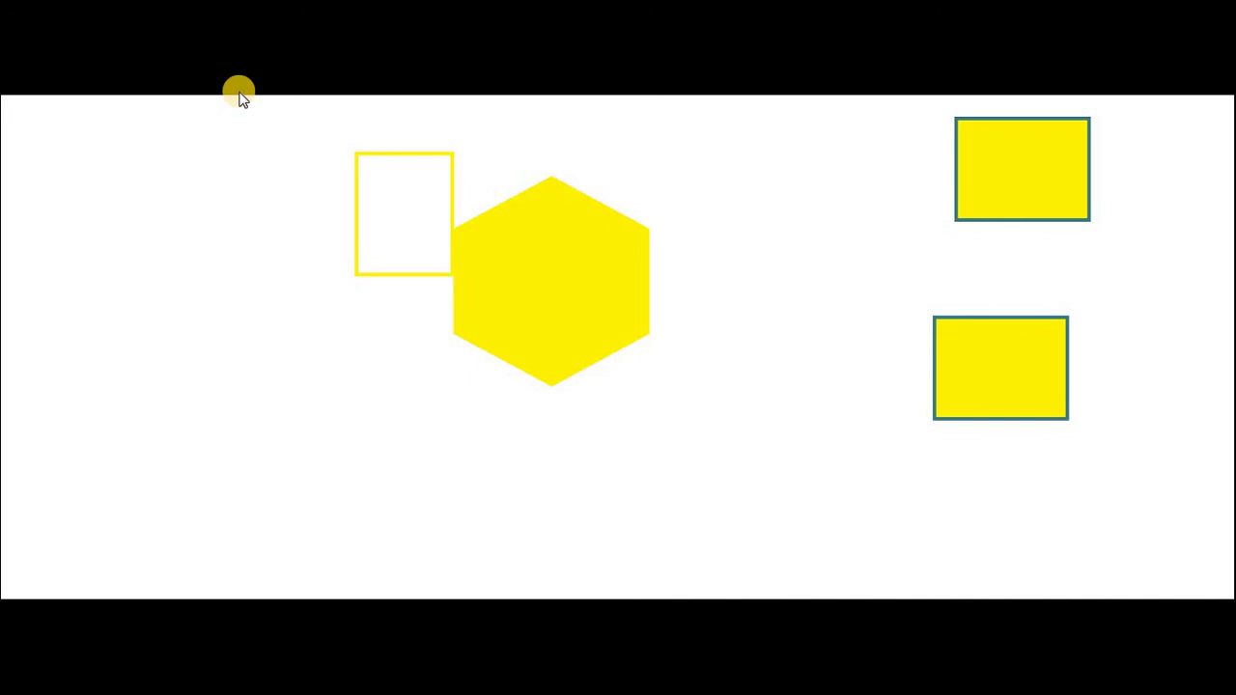
click(239, 94)
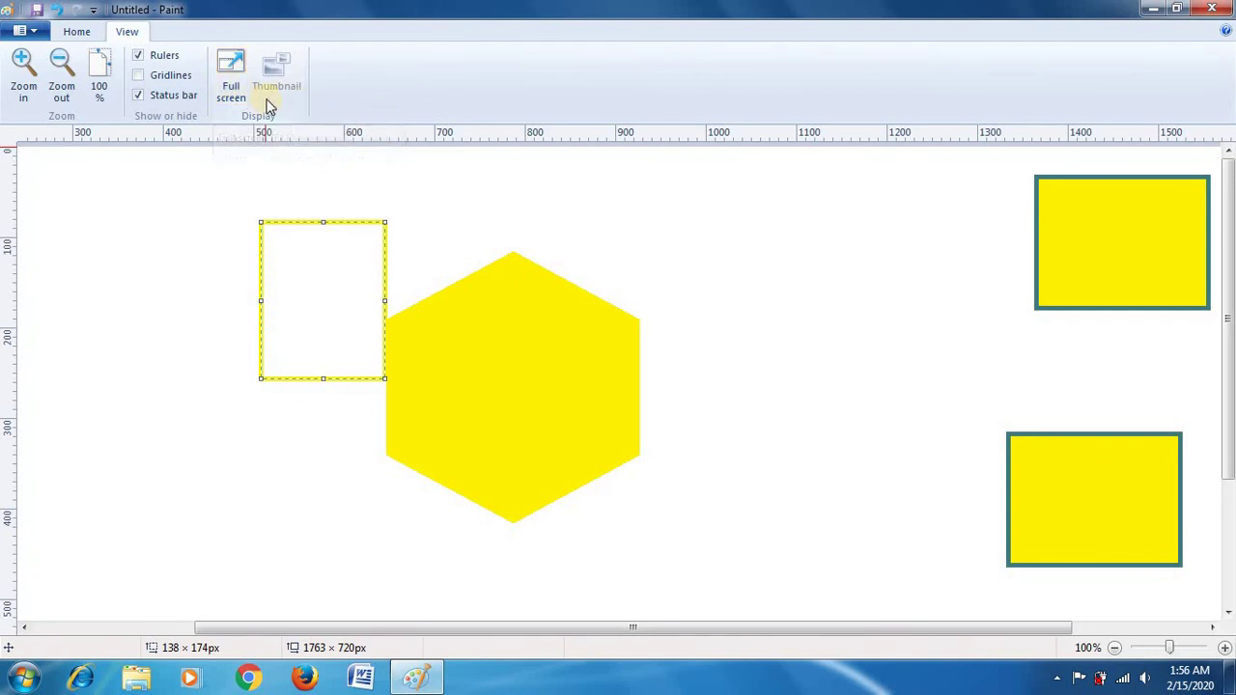
click(72, 34)
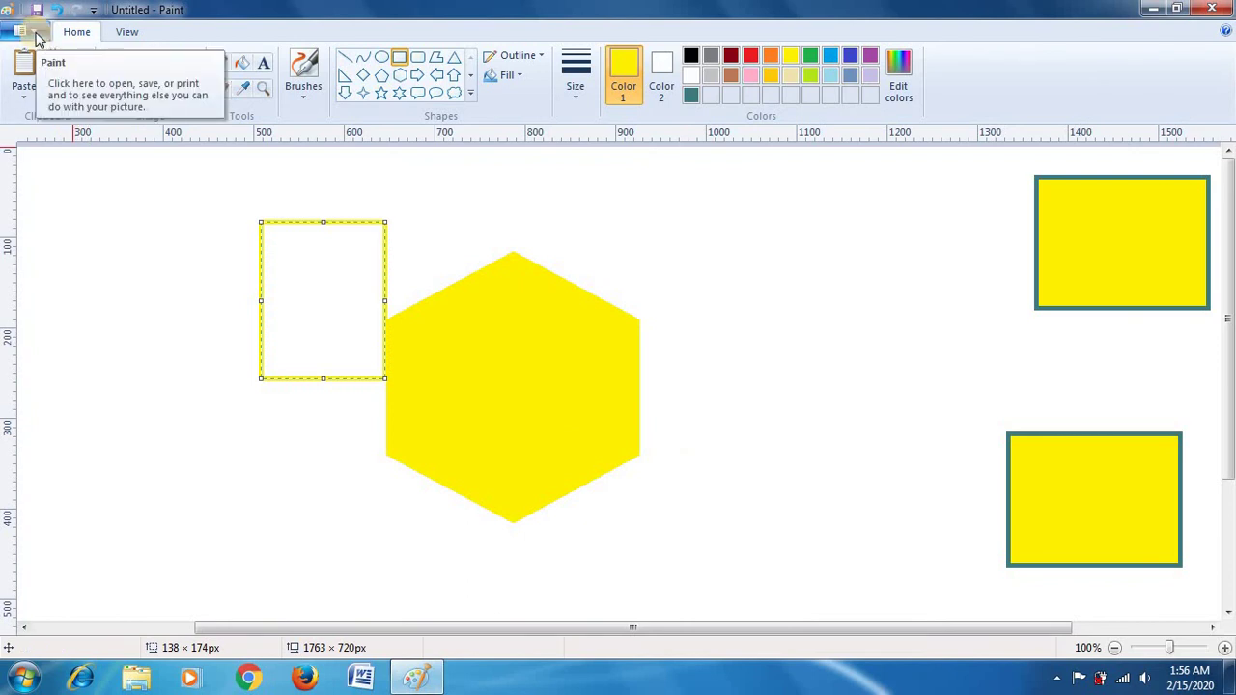
Step: Start a new picture but cancel the save-changes prompt, keeping the yellow shapes drawing
click(35, 34)
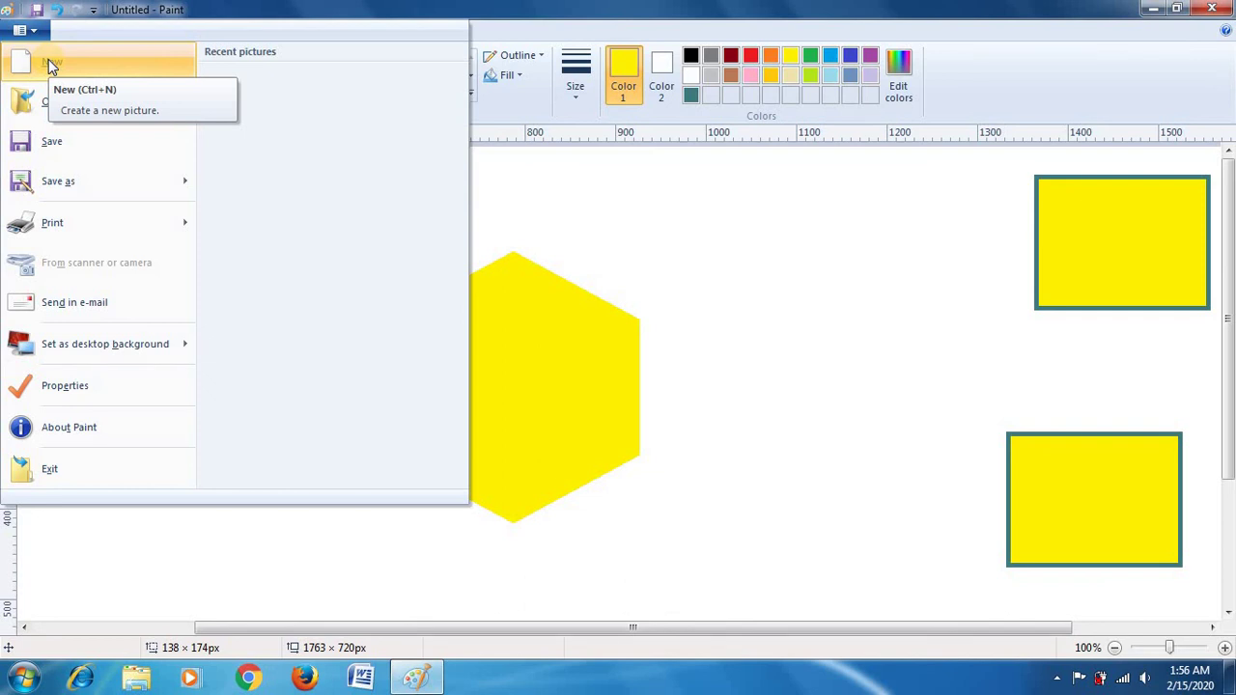
click(48, 59)
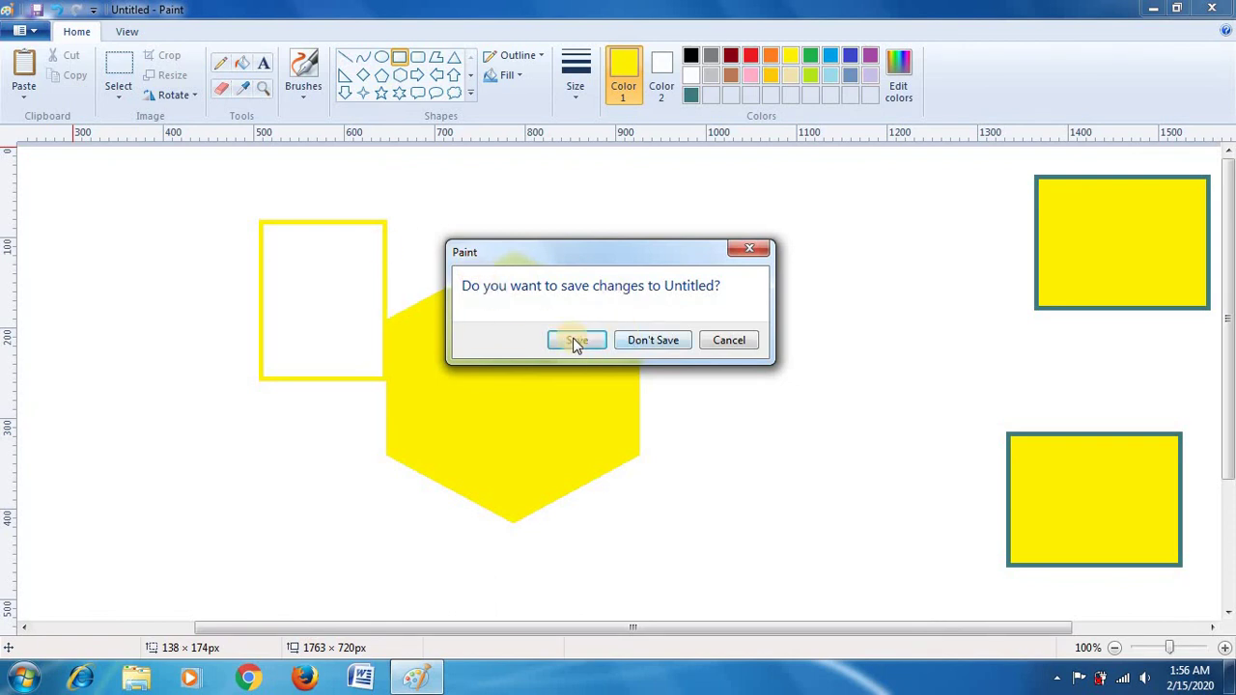
click(726, 341)
click(27, 29)
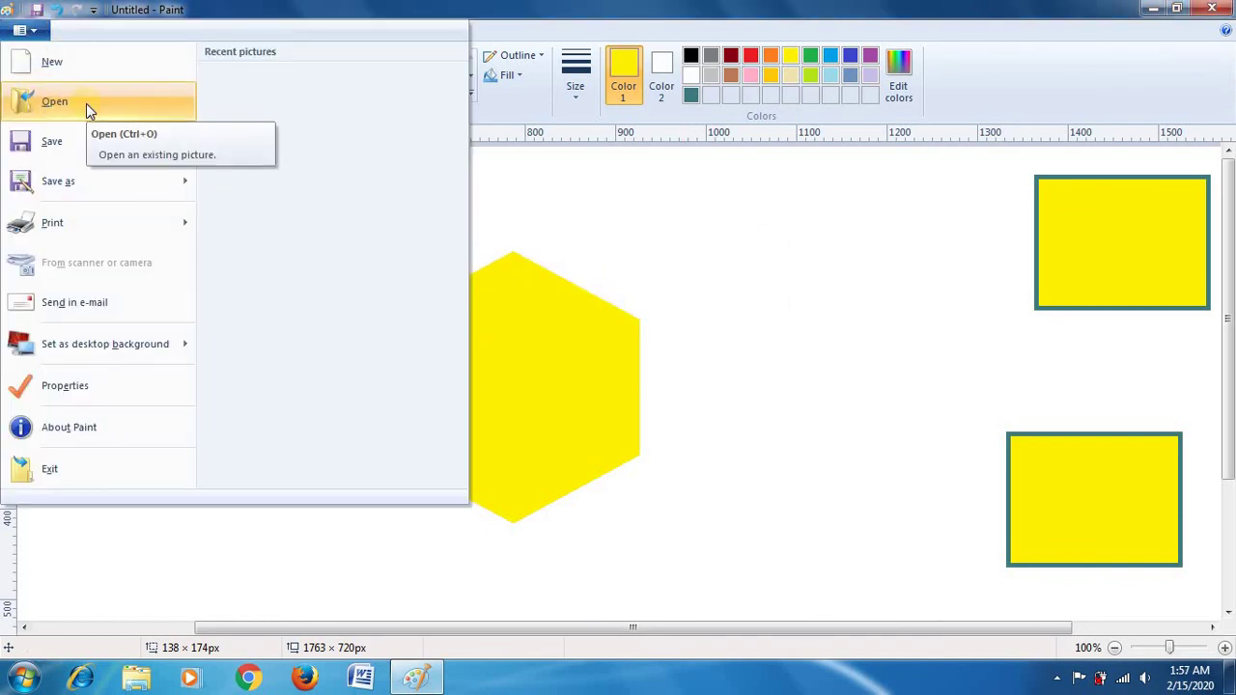
Step: Open Desert from Sample Pictures, choosing Don't Save for the current drawing
click(86, 103)
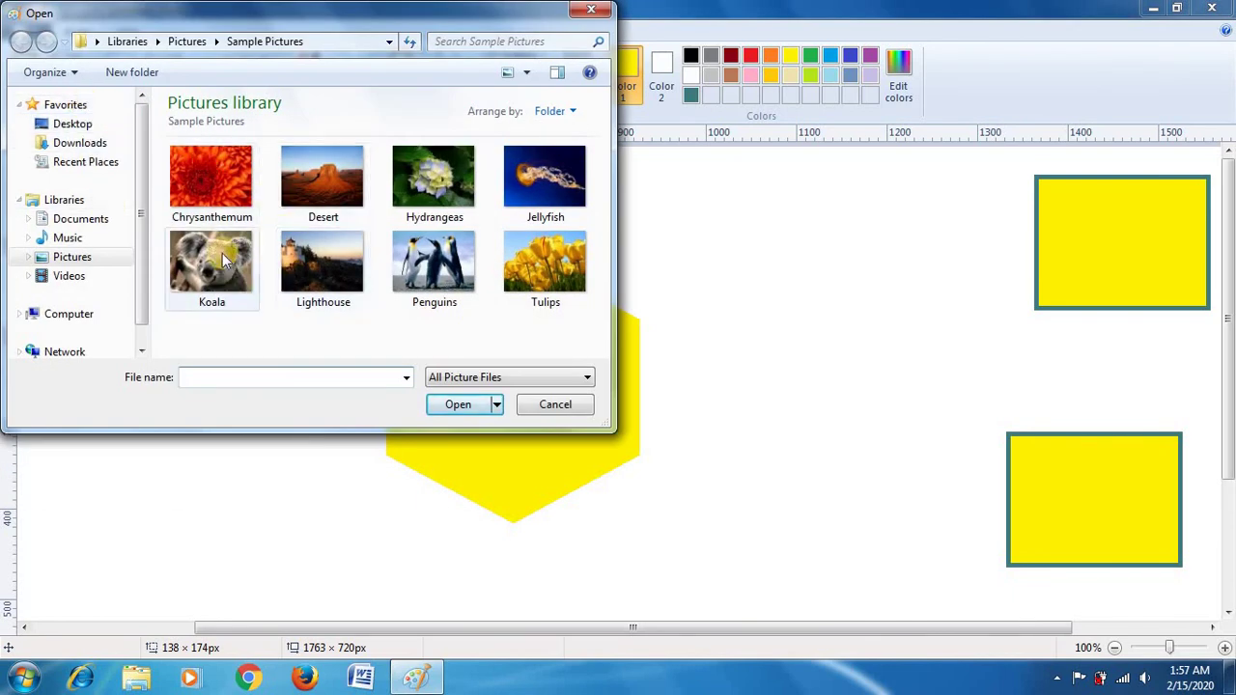
click(324, 181)
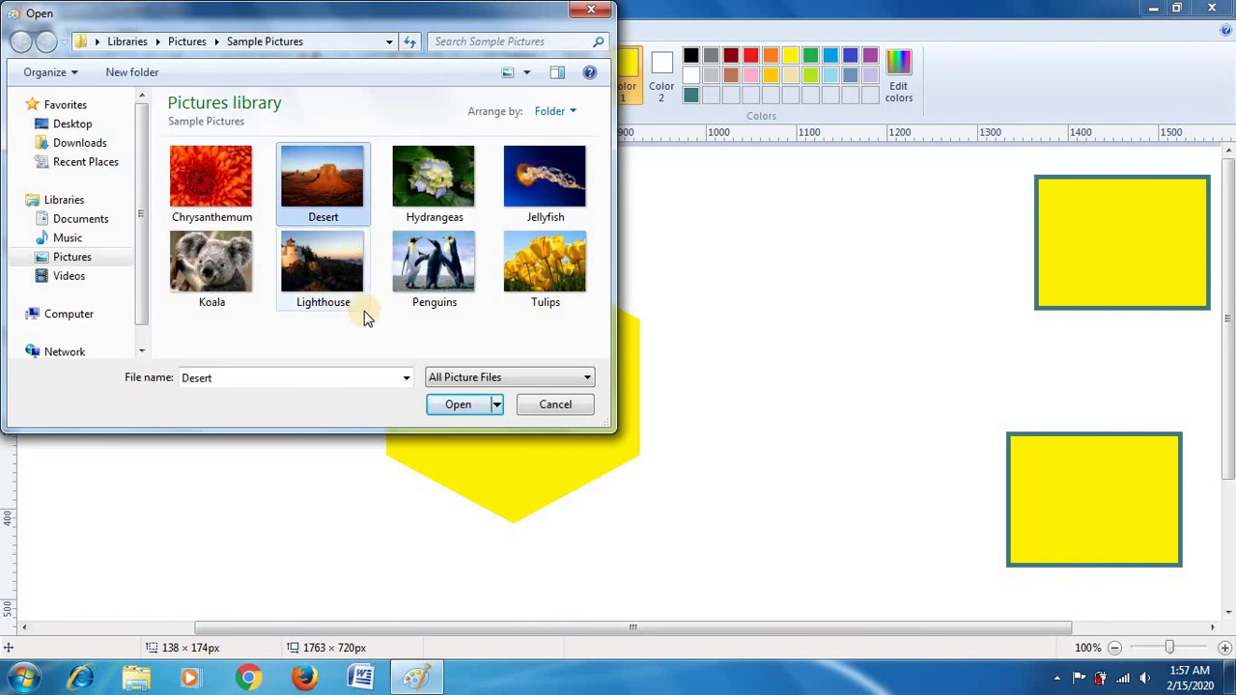
click(450, 408)
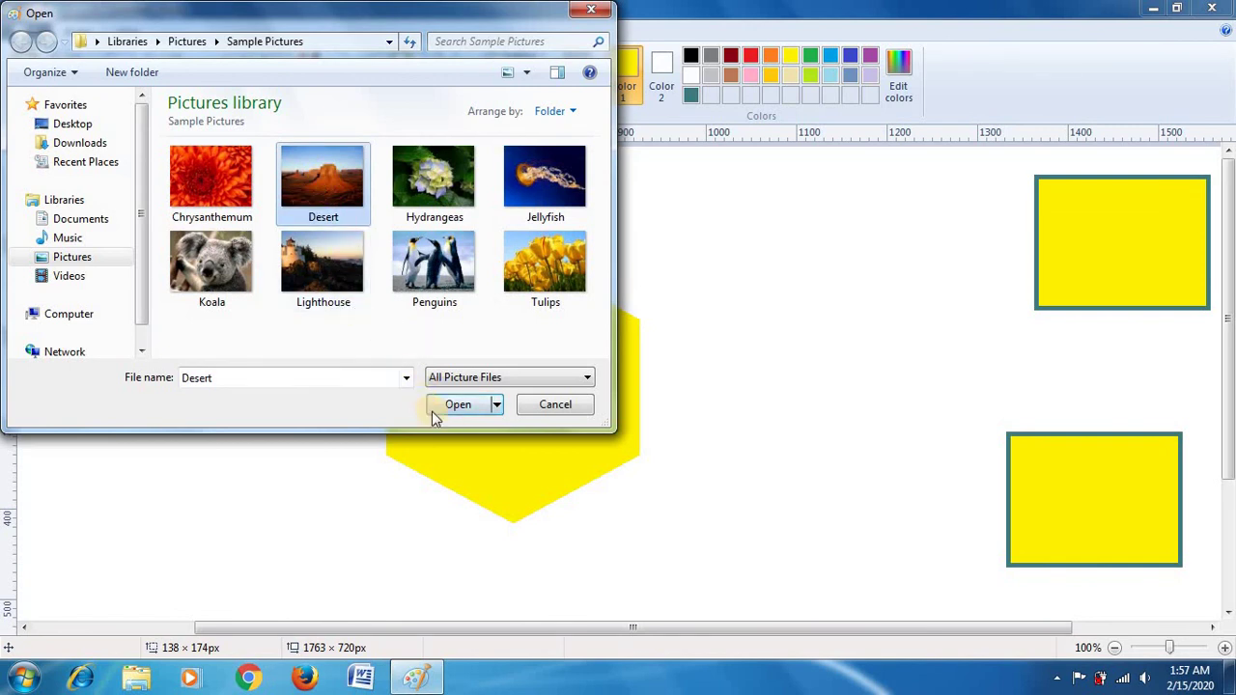
click(445, 407)
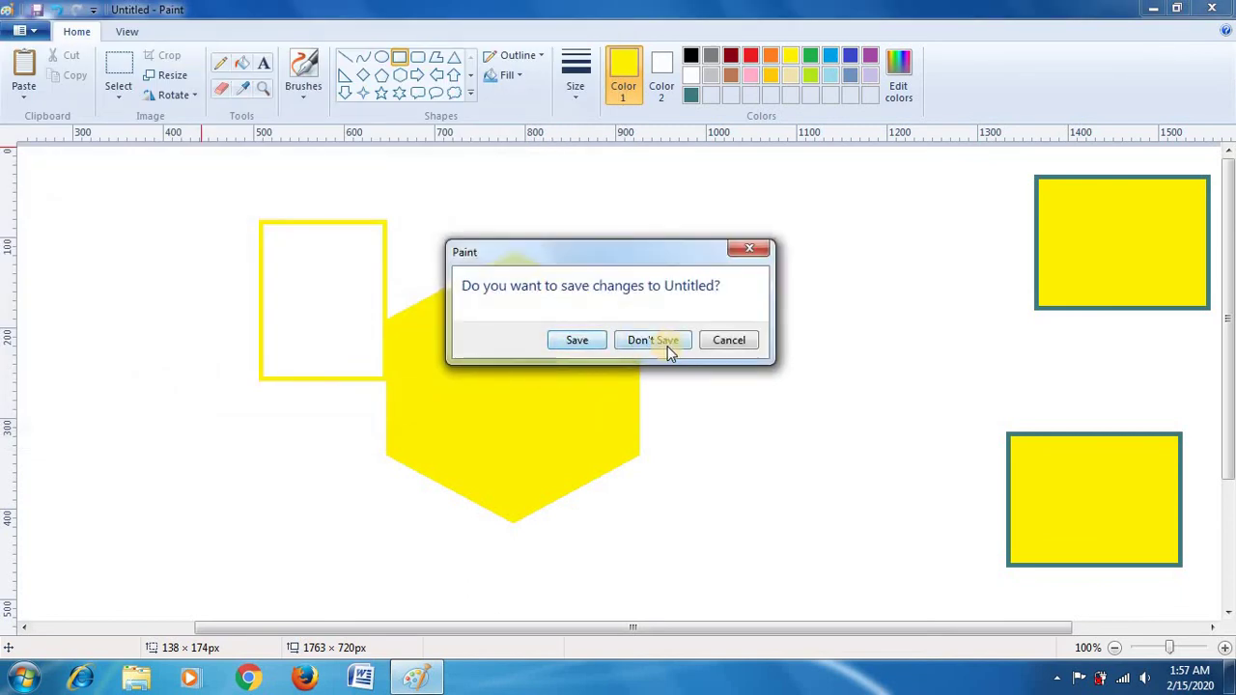
click(667, 343)
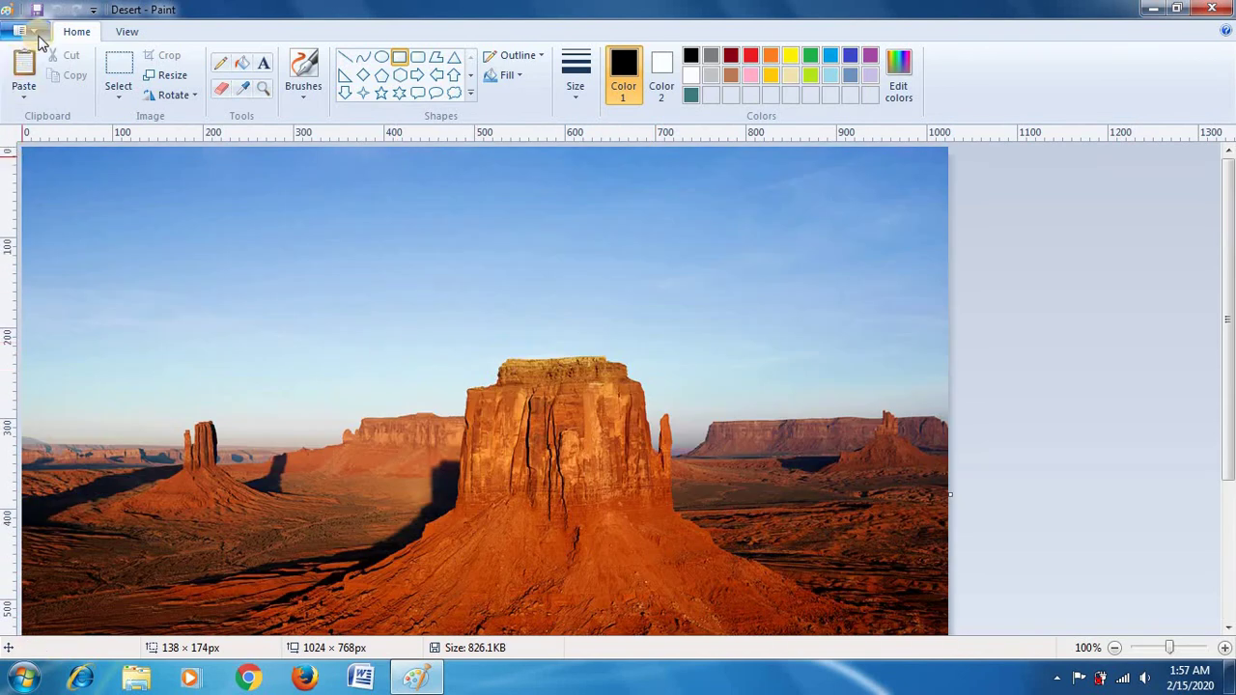
Step: Save the Desert photo under its current name, then dismiss the reopened Paint menu
click(32, 31)
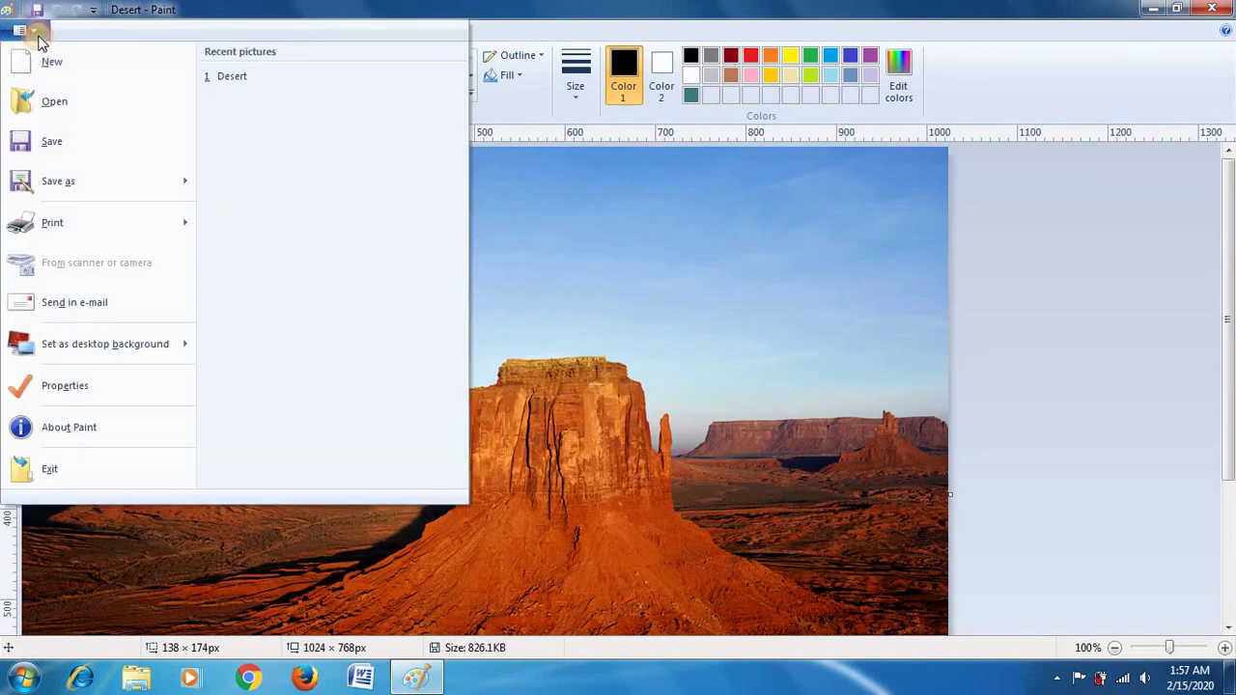
click(73, 139)
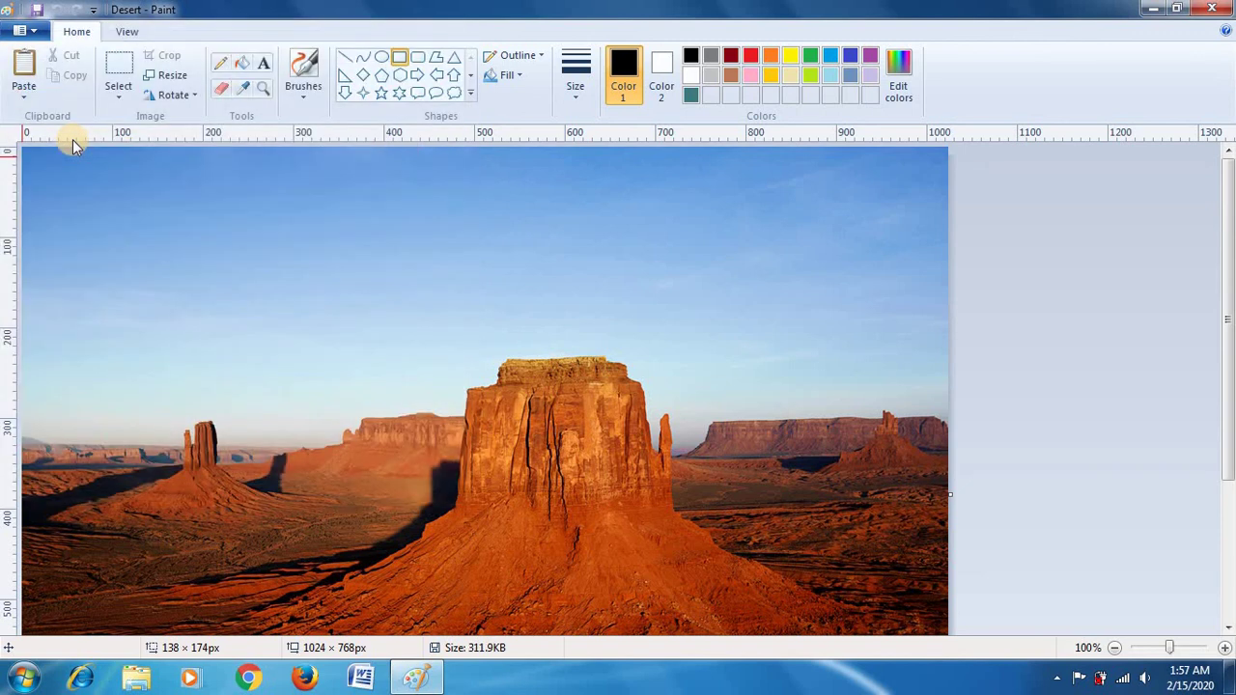
click(27, 31)
mouse_move(65, 191)
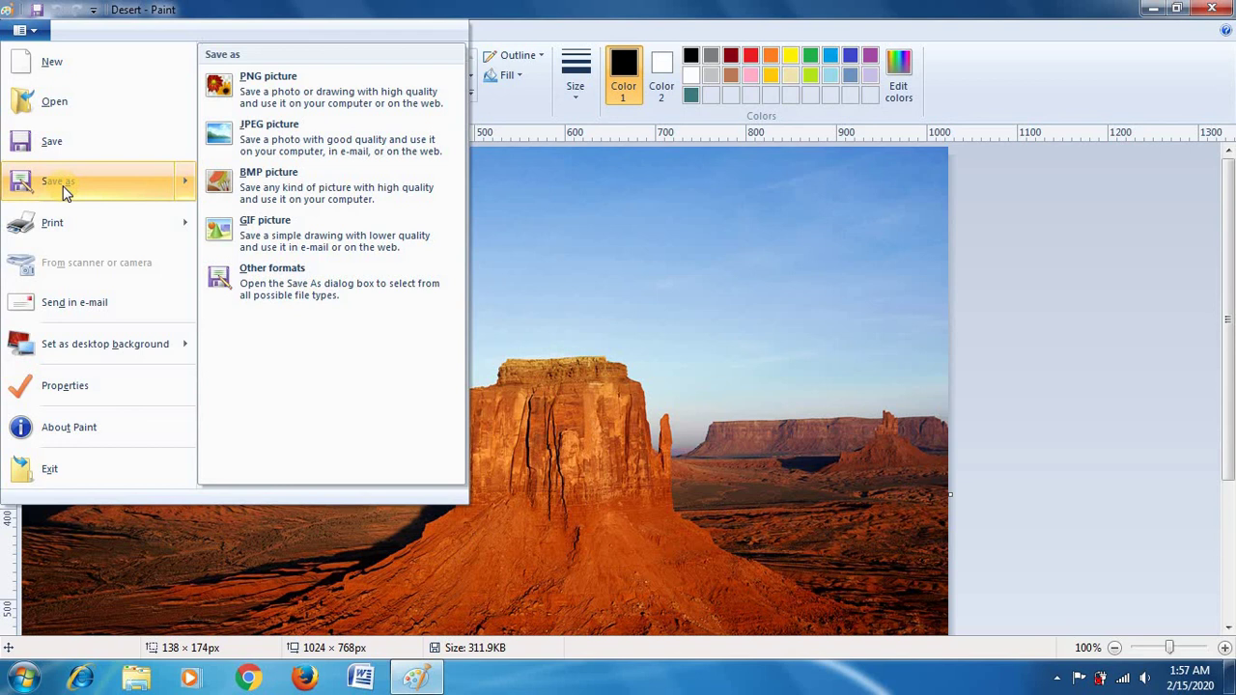
click(629, 305)
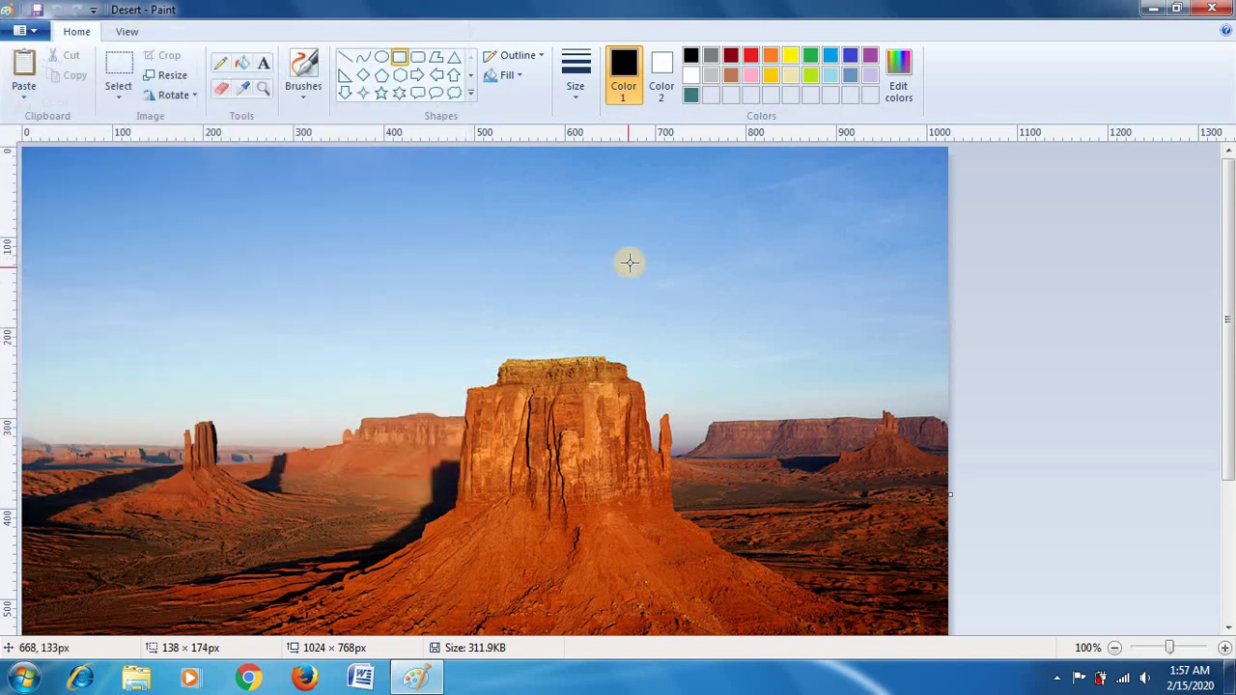
Step: Draw a white, black-outlined hexagon in the sky and an ellipse to its left
click(404, 77)
drag(386, 239, 580, 415)
click(379, 56)
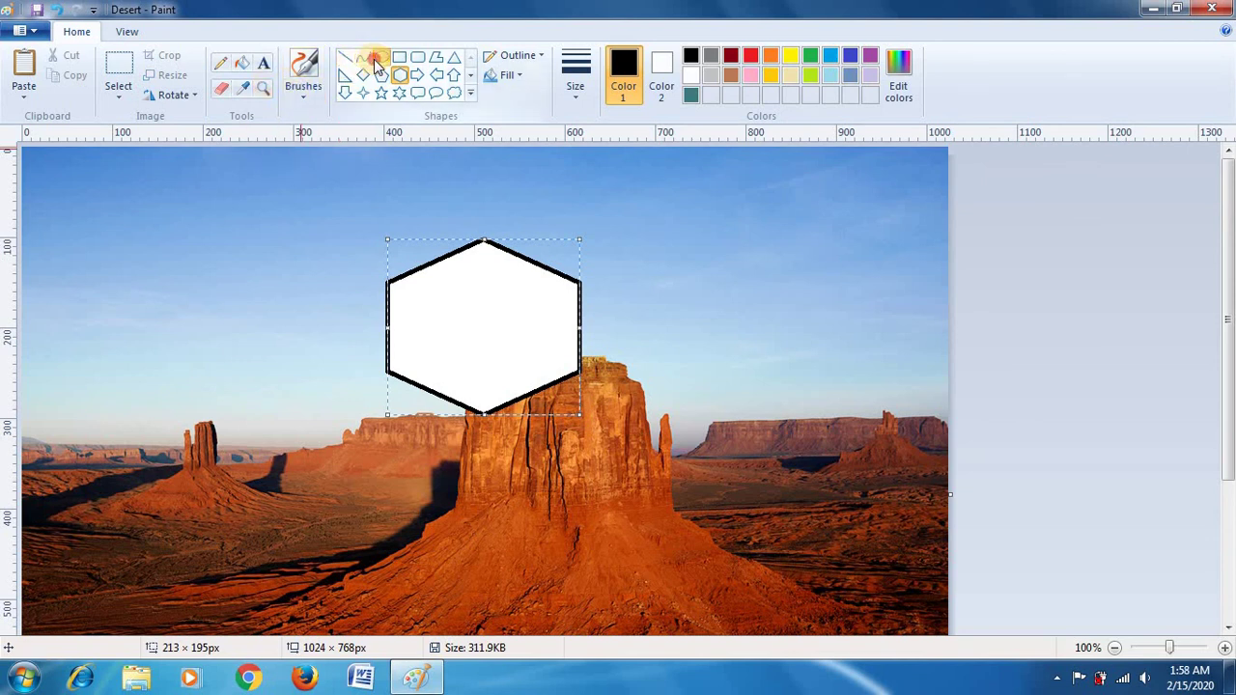
drag(267, 241, 370, 390)
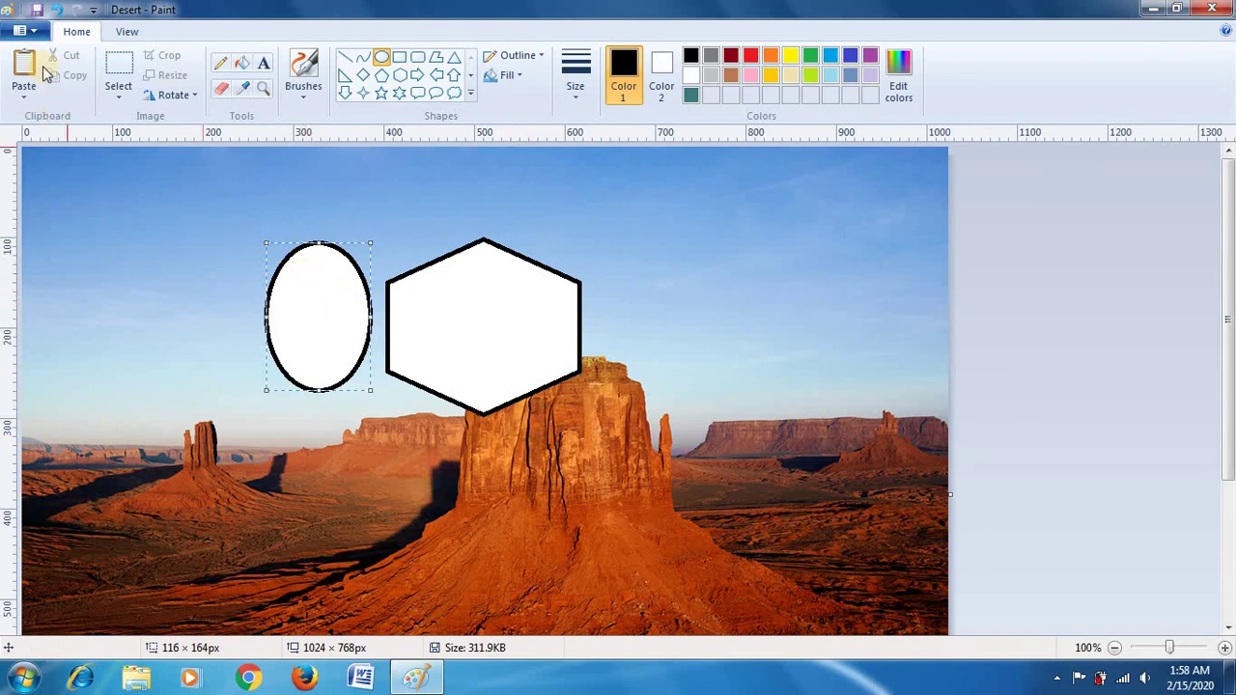
click(19, 31)
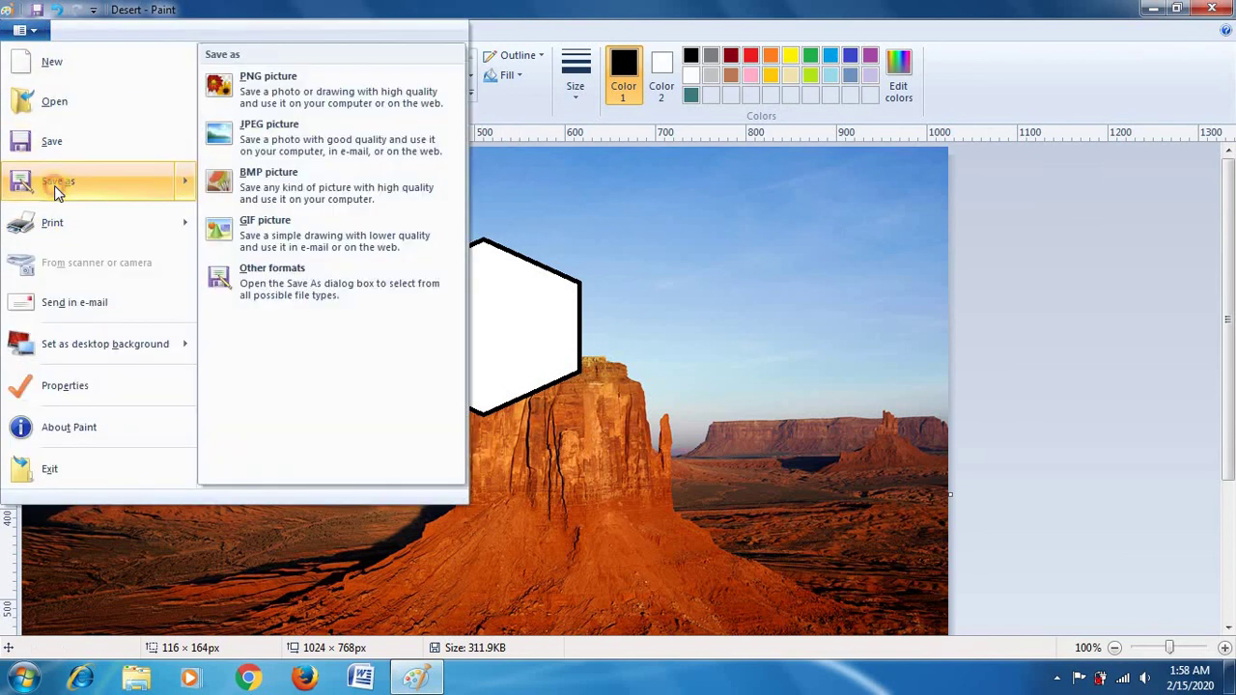
Step: Save the edited picture as a JPEG named Paint in the Desktop folder
click(54, 187)
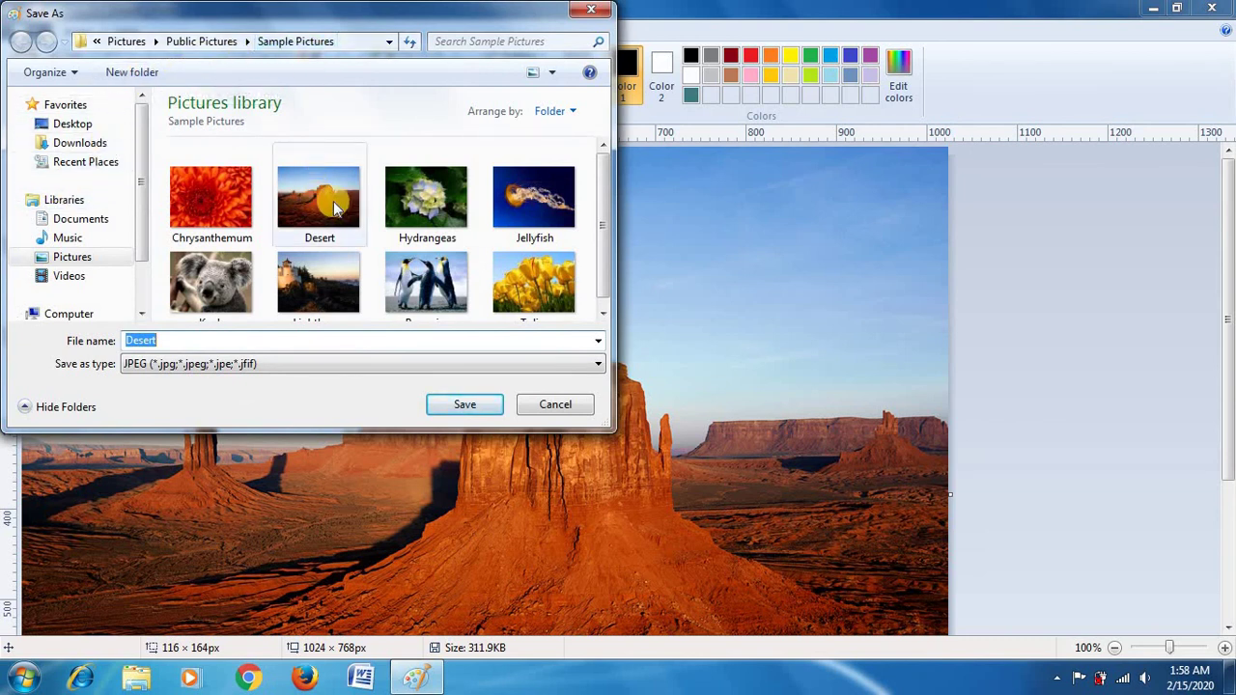
click(63, 126)
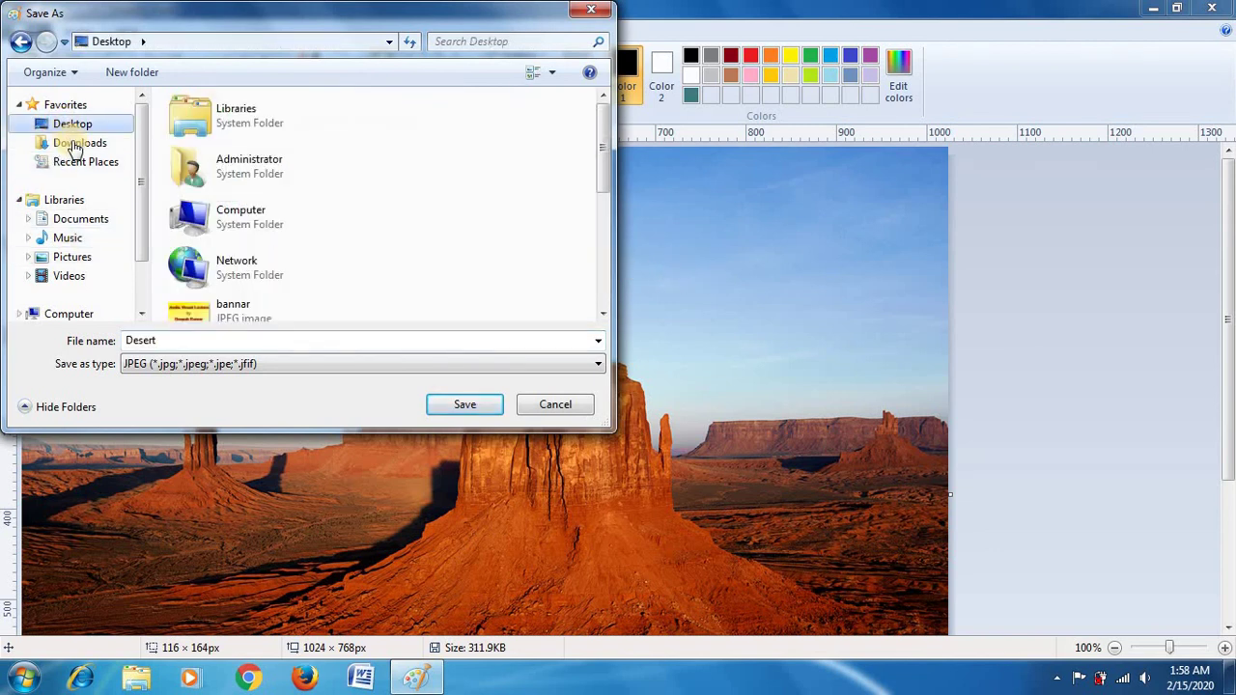
click(75, 153)
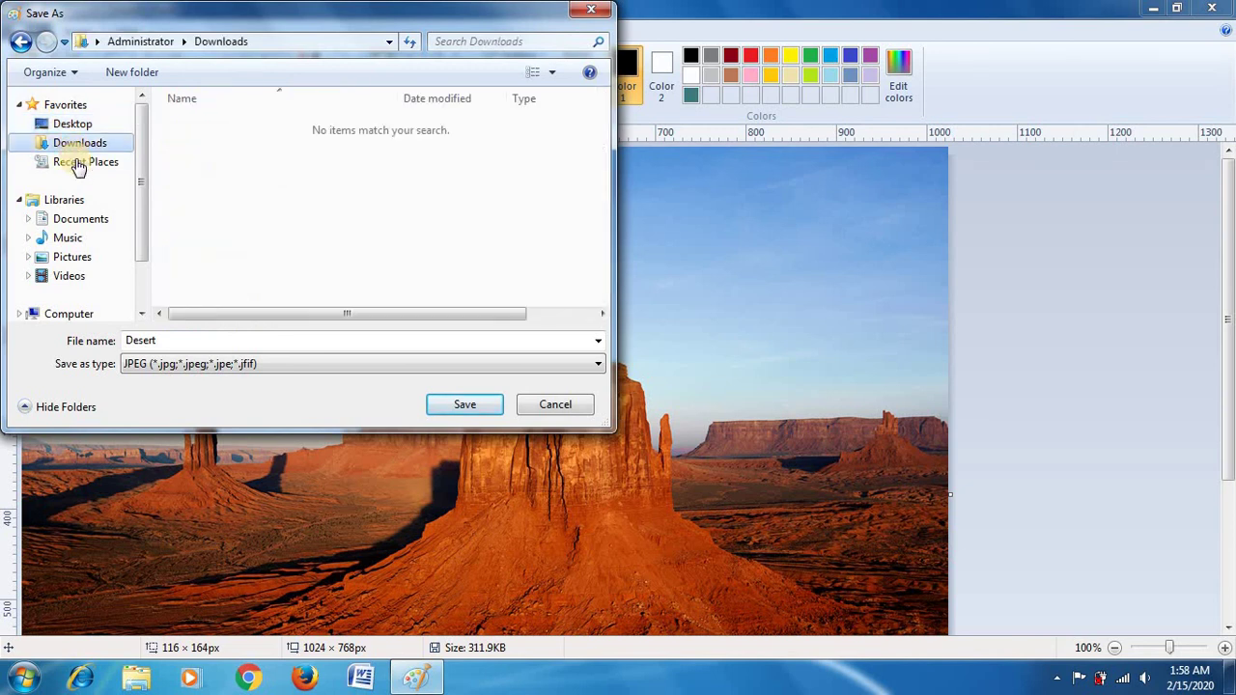
click(73, 239)
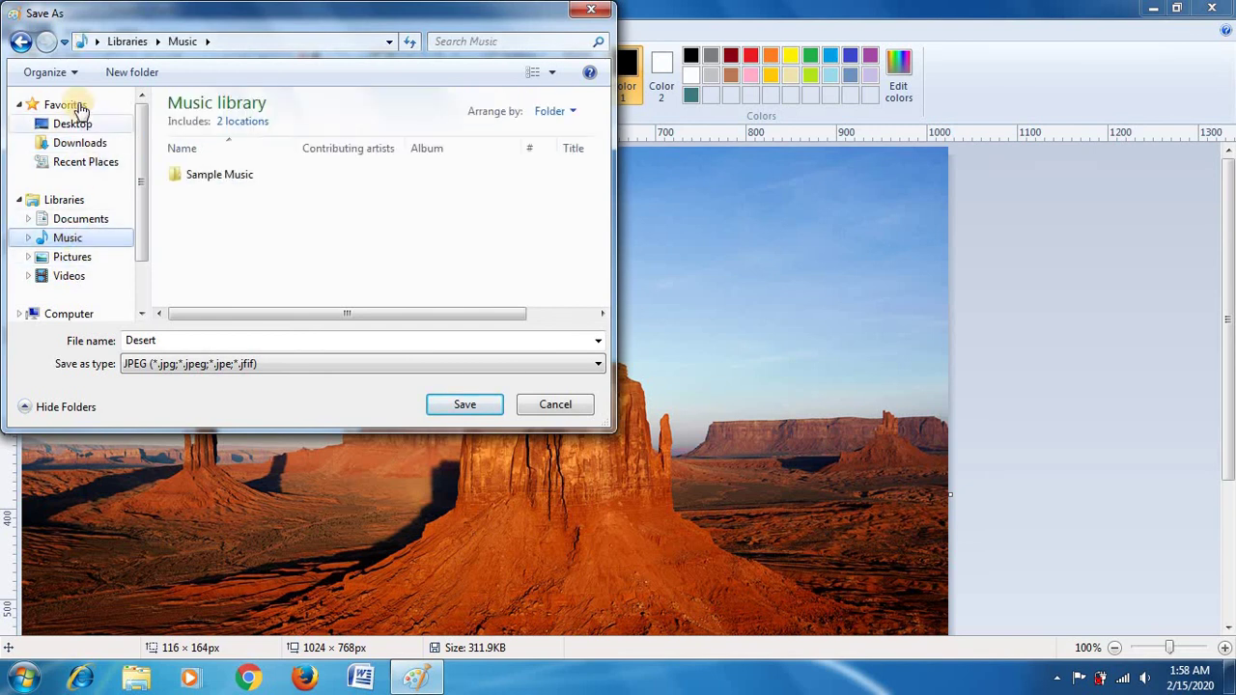
click(77, 124)
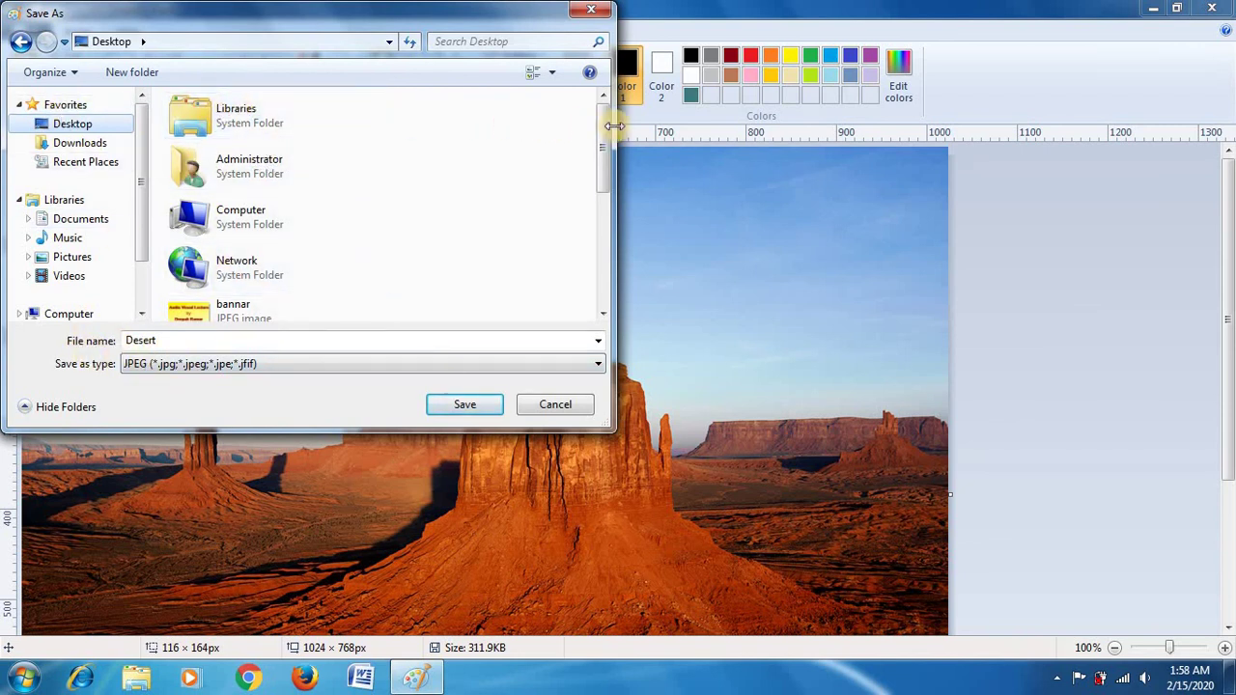
drag(605, 135, 428, 248)
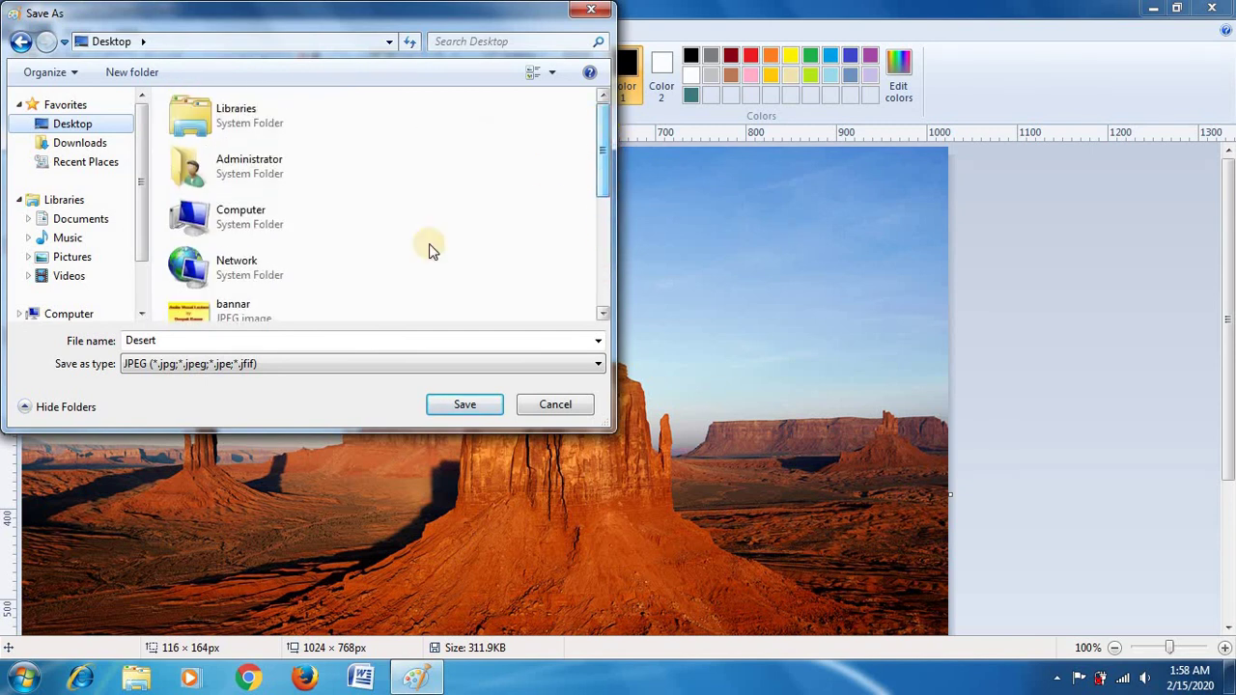
double_click(173, 340)
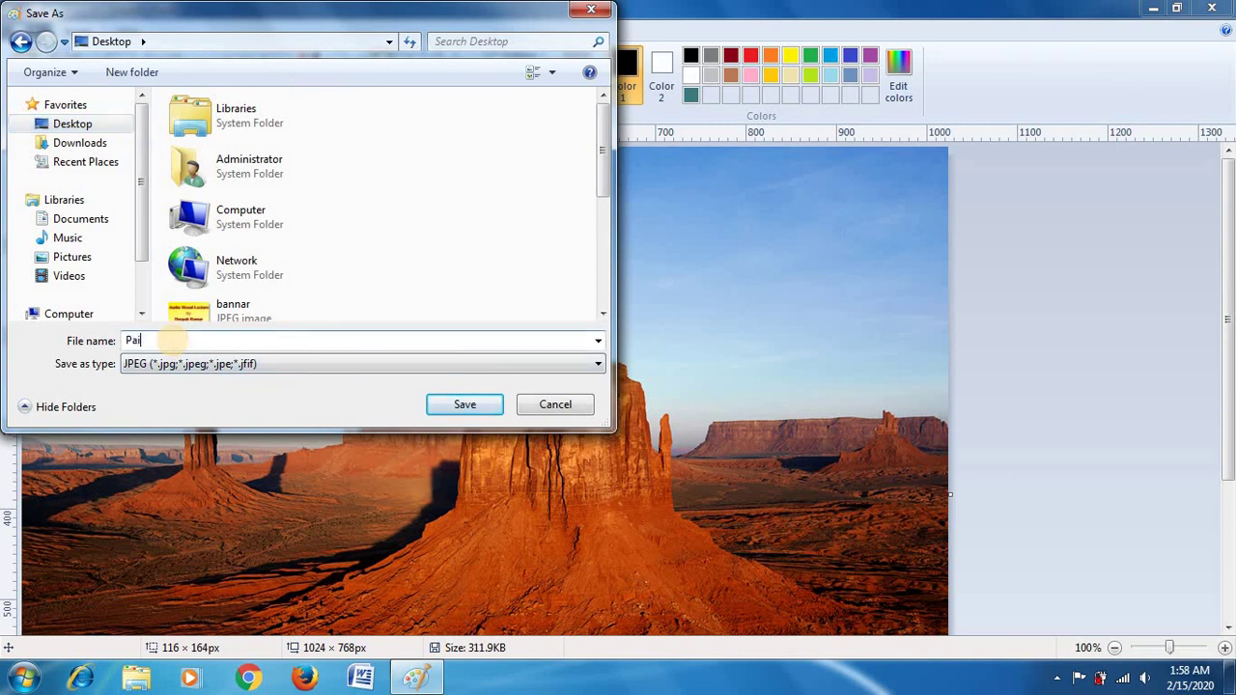
click(440, 401)
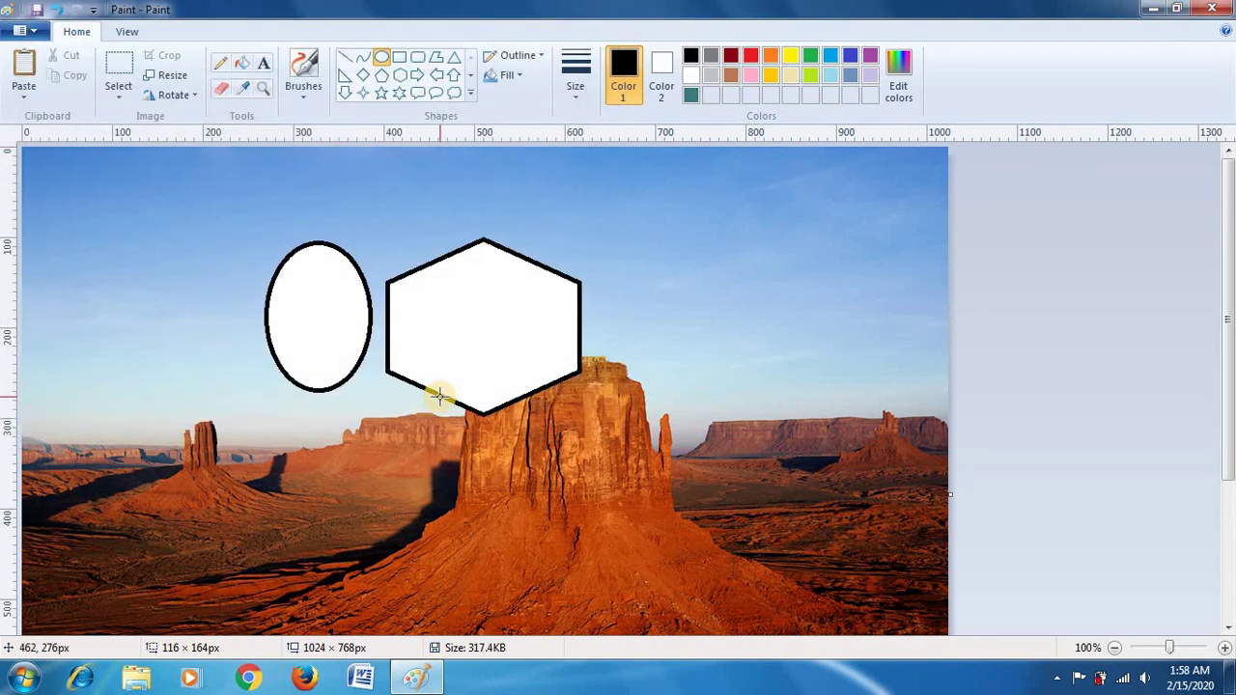